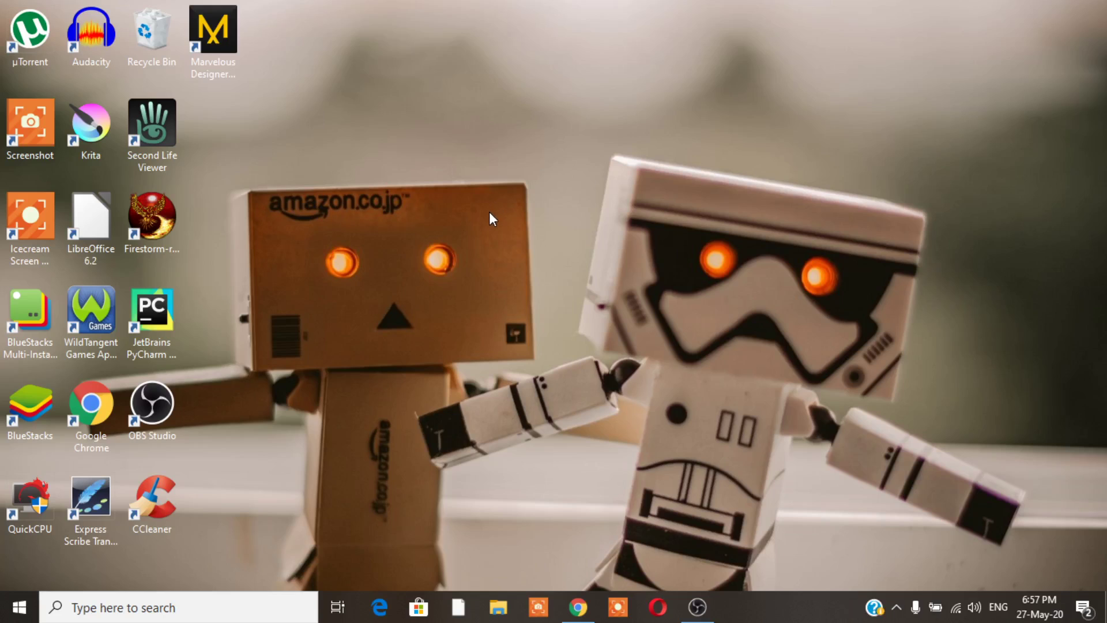
Restore the Chrome window showing Yahoo results for 'mmd latest version' from the taskbar
click(576, 614)
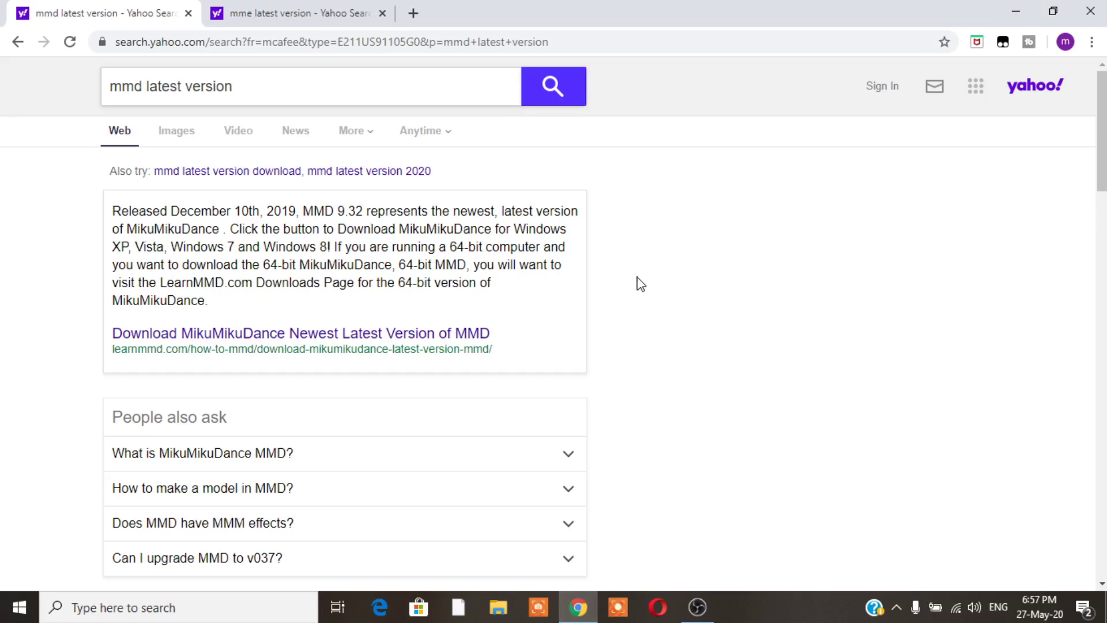
Open the LearnMMD result 'Download MikuMikuDance Newest Latest Version of MMD' in a new tab
click(440, 94)
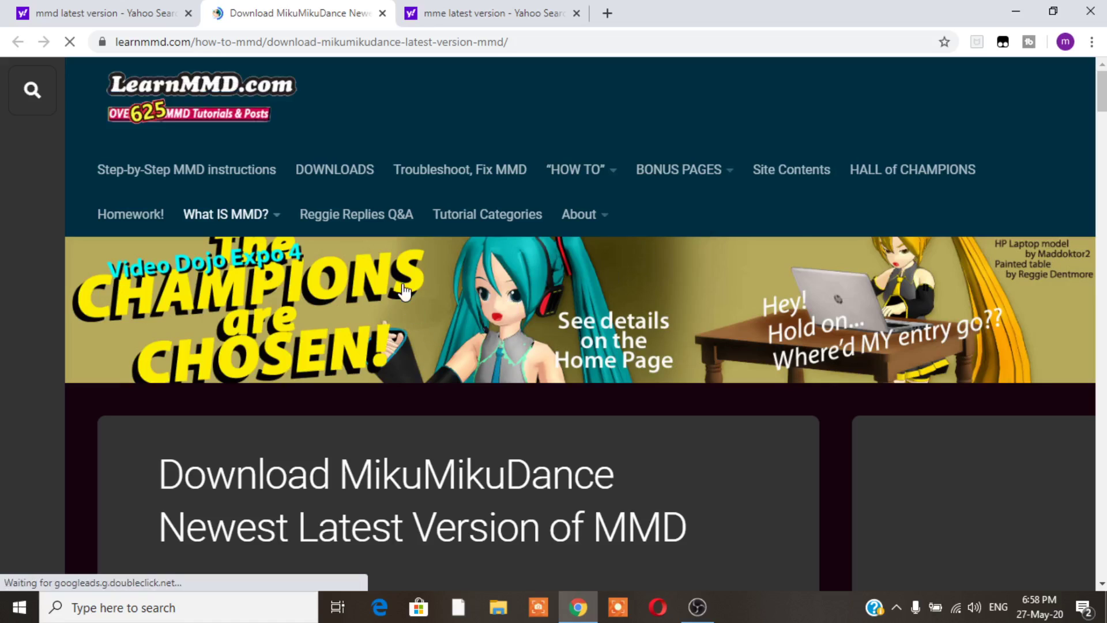
Scroll down the LearnMMD article to reach the 64-bit download link for the Downloads page
scroll(404, 291, down, 5)
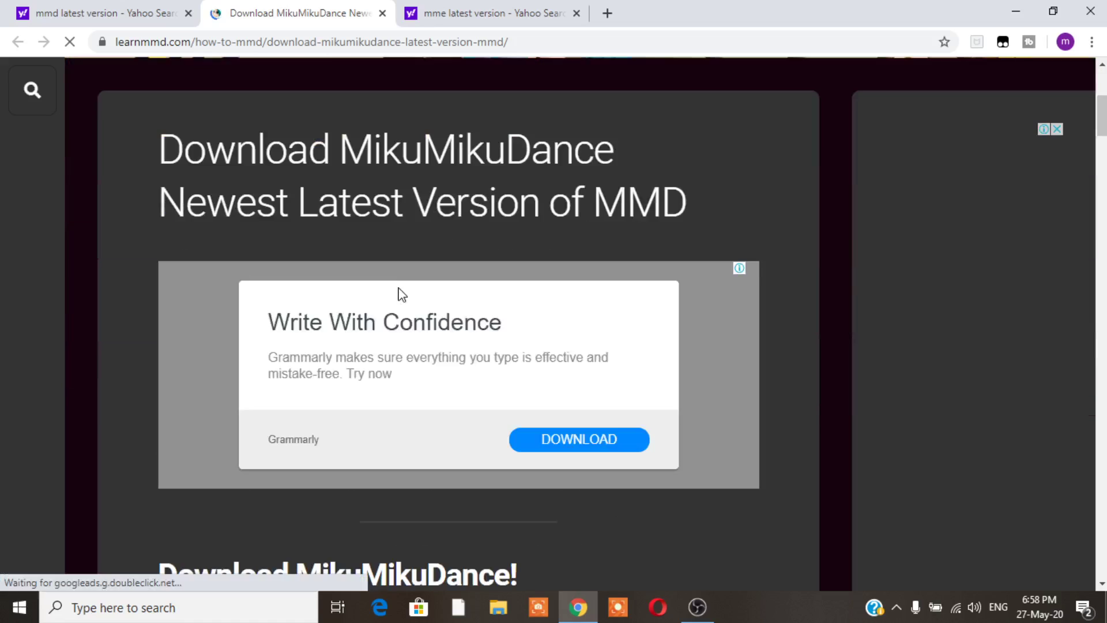
scroll(402, 295, down, 5)
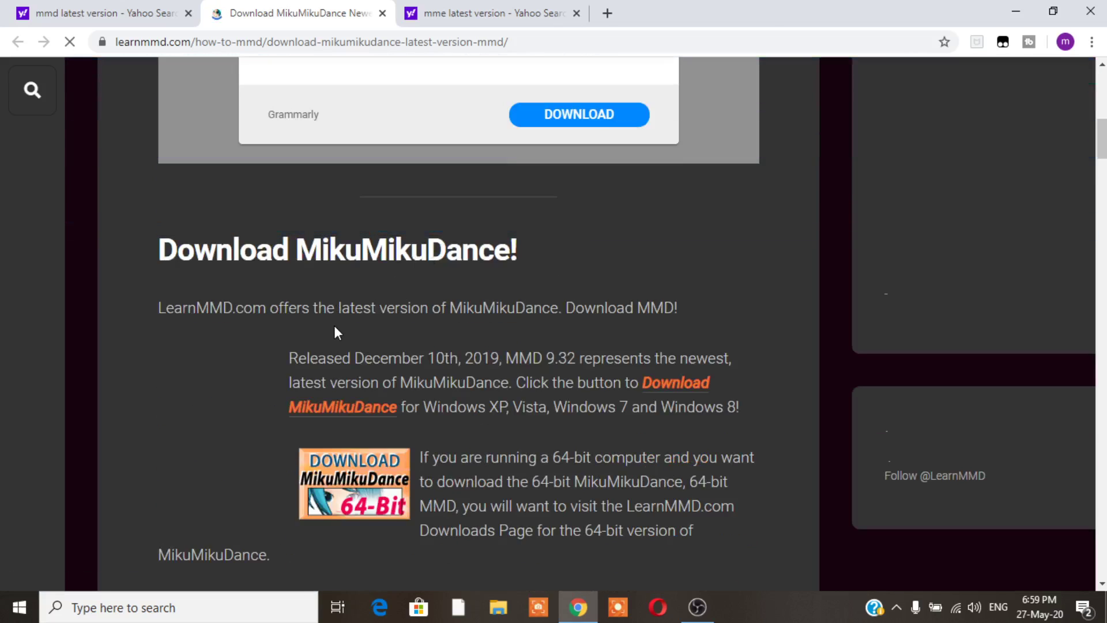
scroll(473, 367, down, 2)
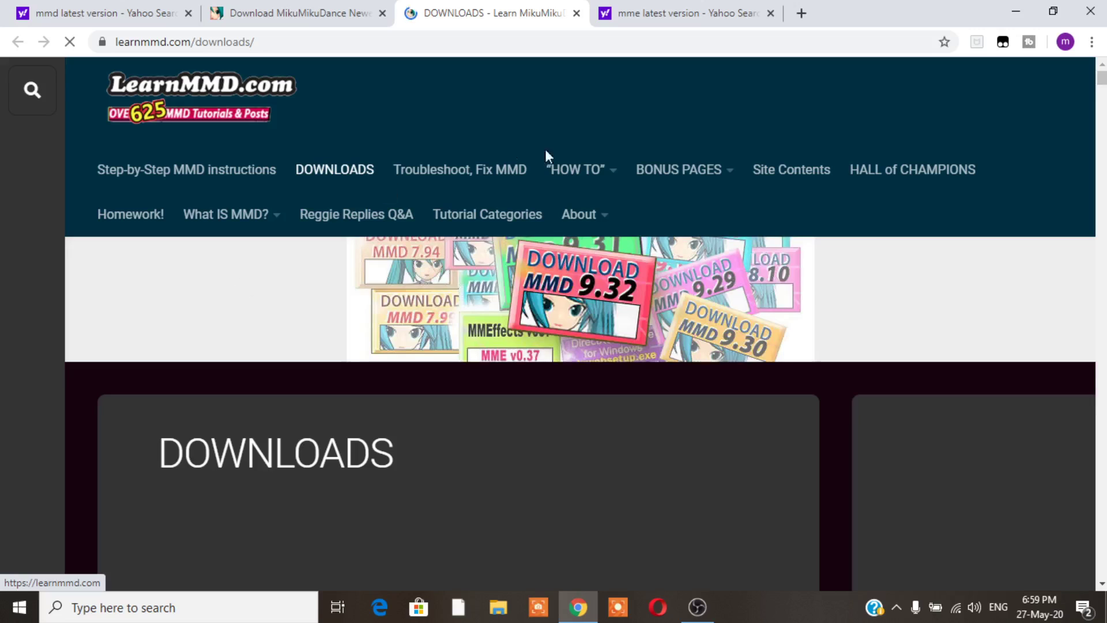
Scroll down the Downloads page and start downloading MikuMikuDanceE_v932x64.zip
scroll(424, 454, down, 8)
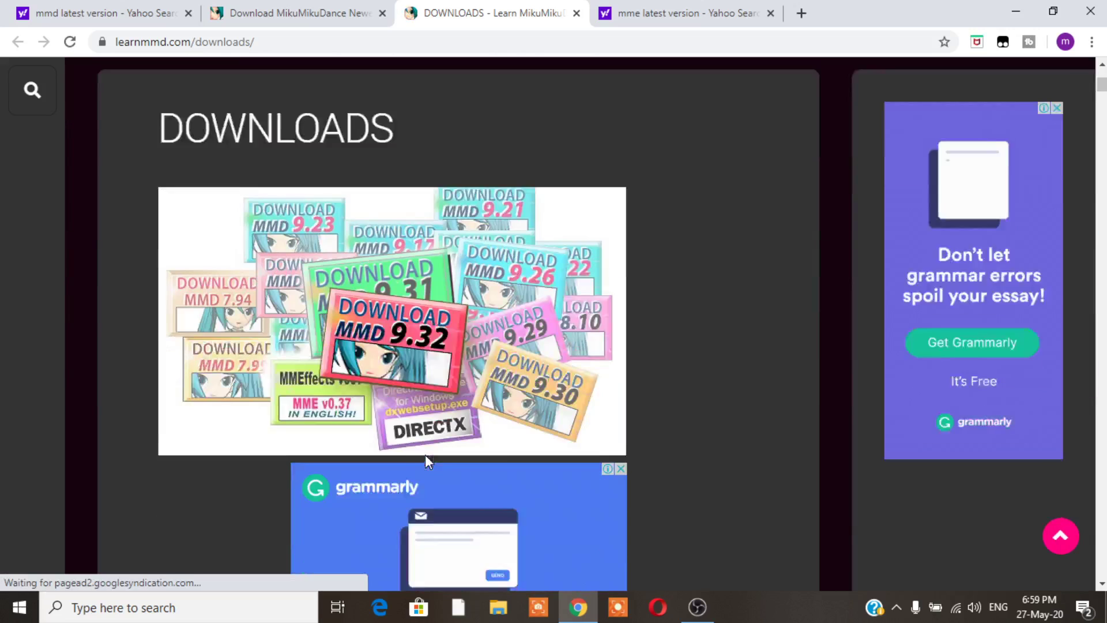
scroll(424, 455, down, 10)
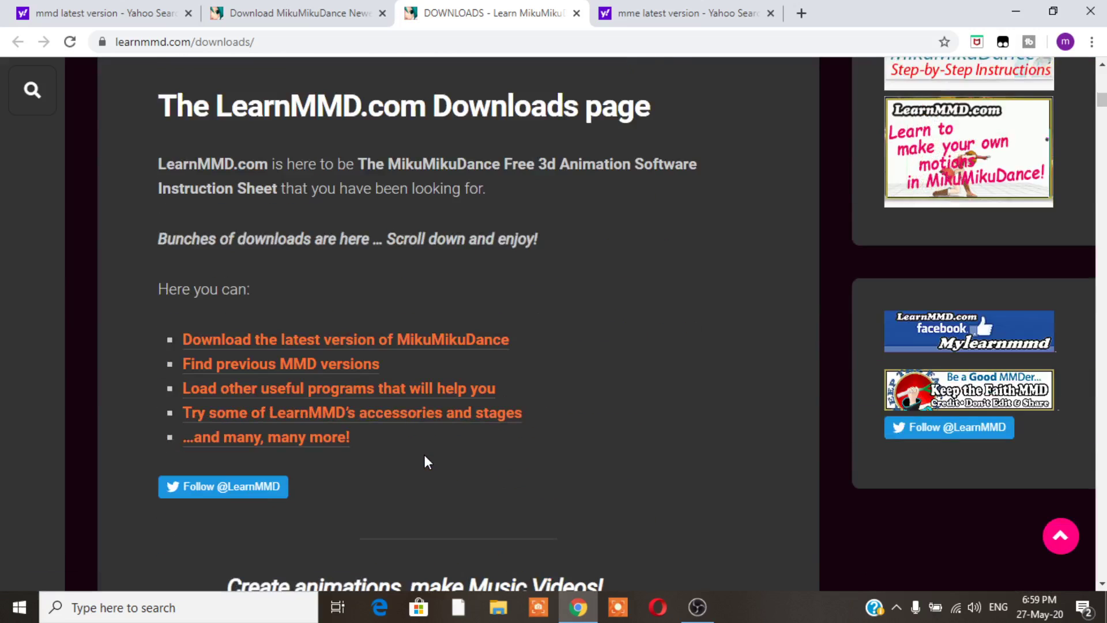
scroll(425, 455, down, 4)
scroll(424, 455, down, 6)
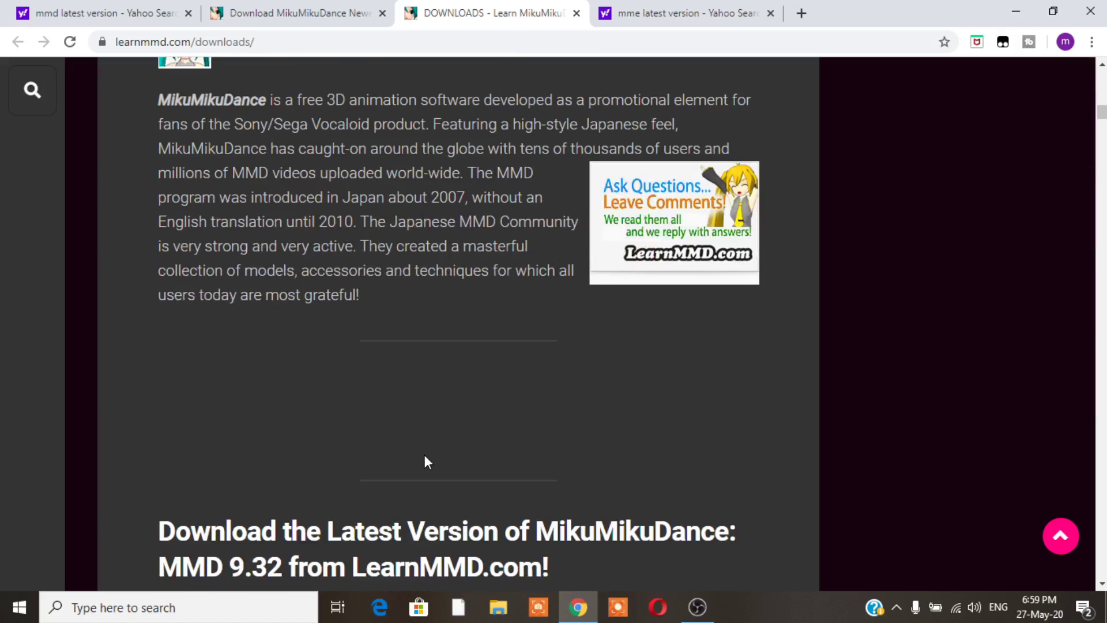
scroll(424, 461, down, 6)
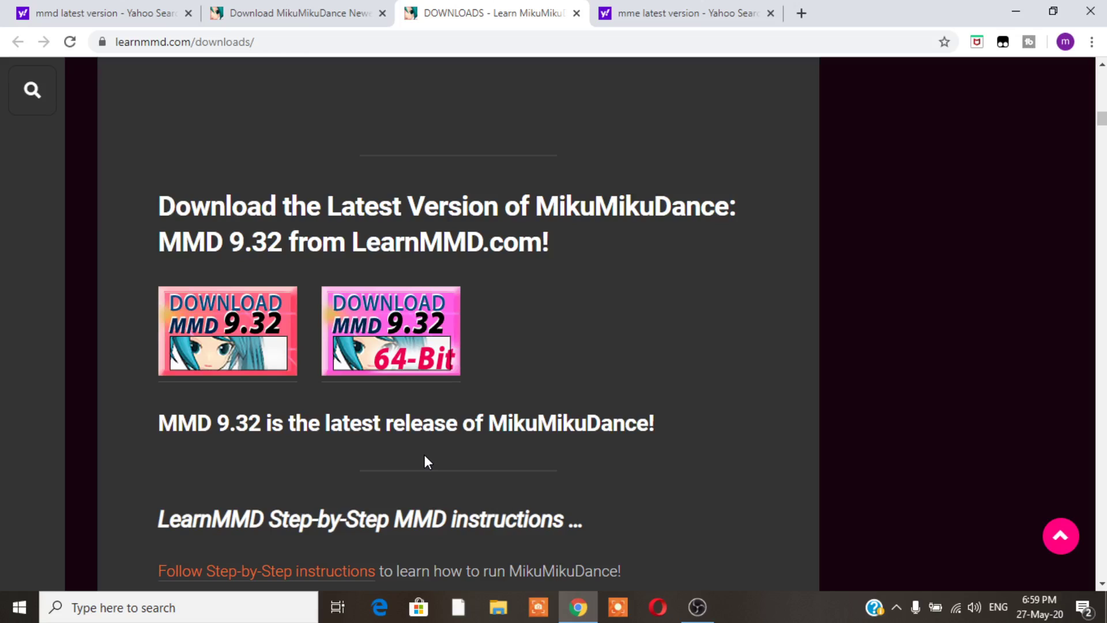
scroll(424, 461, down, 3)
scroll(424, 457, down, 3)
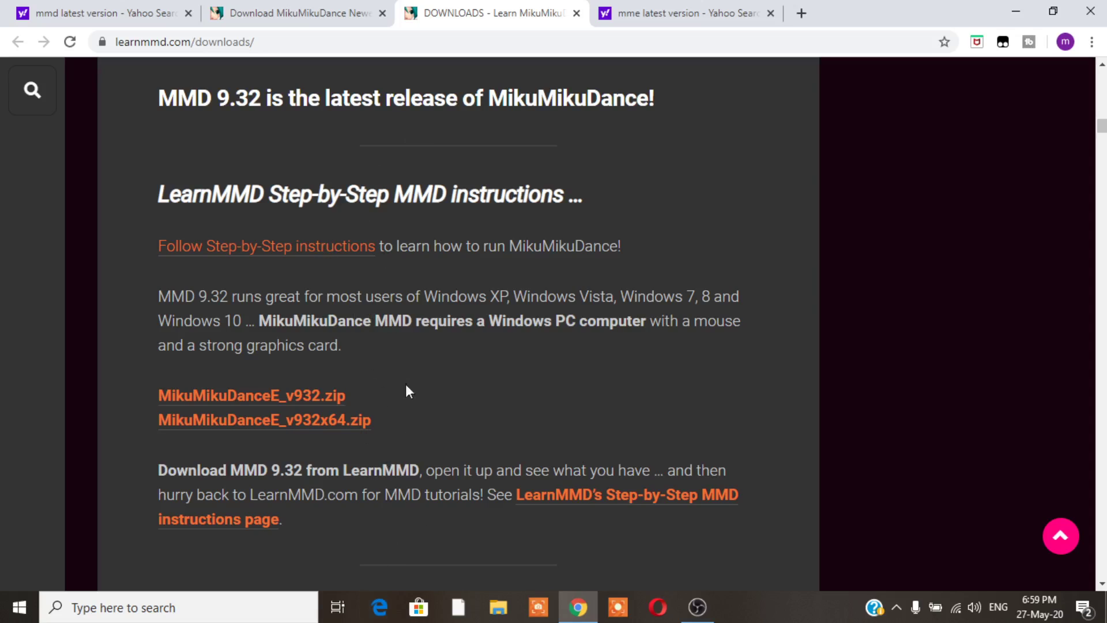
scroll(406, 391, down, 1)
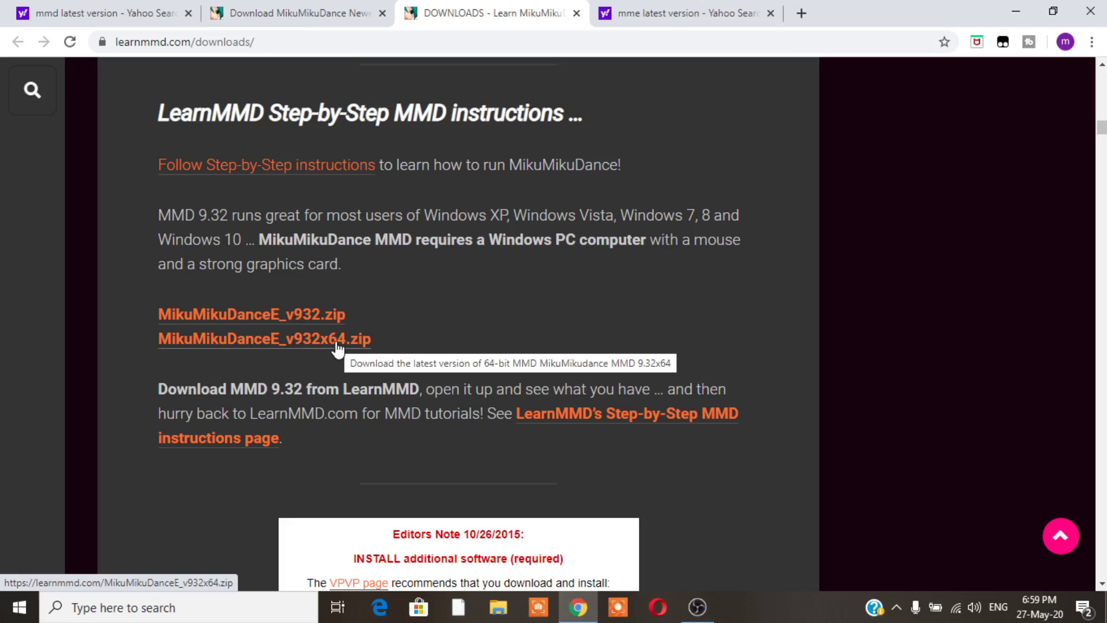
click(337, 341)
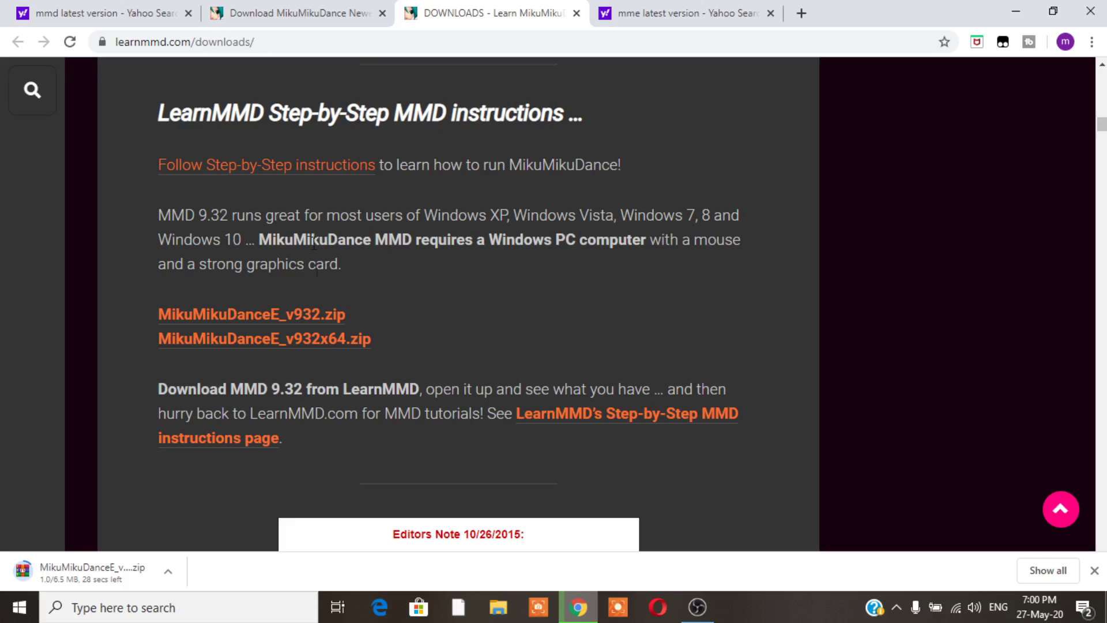
Close the MikuMikuDance article tab and switch to the Yahoo 'mme latest version' results
click(382, 14)
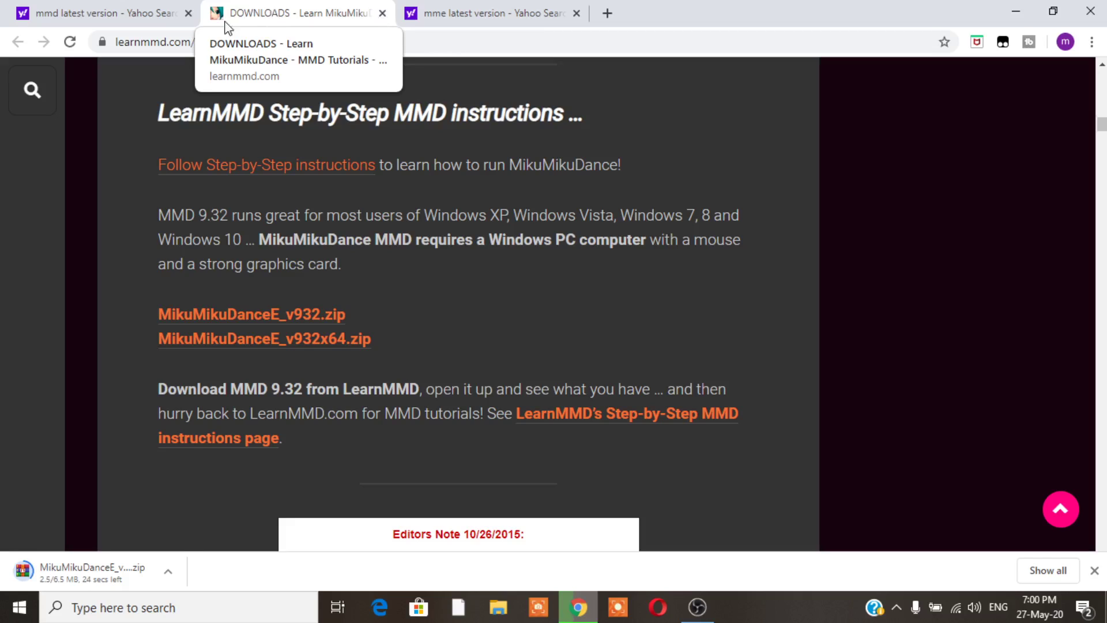
click(172, 21)
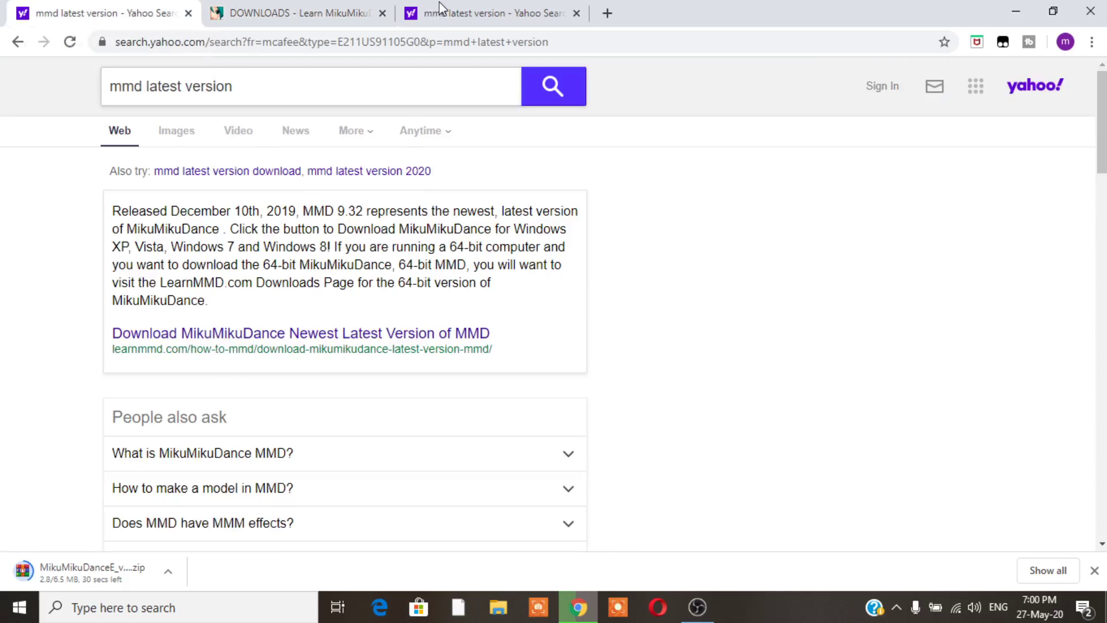
click(453, 14)
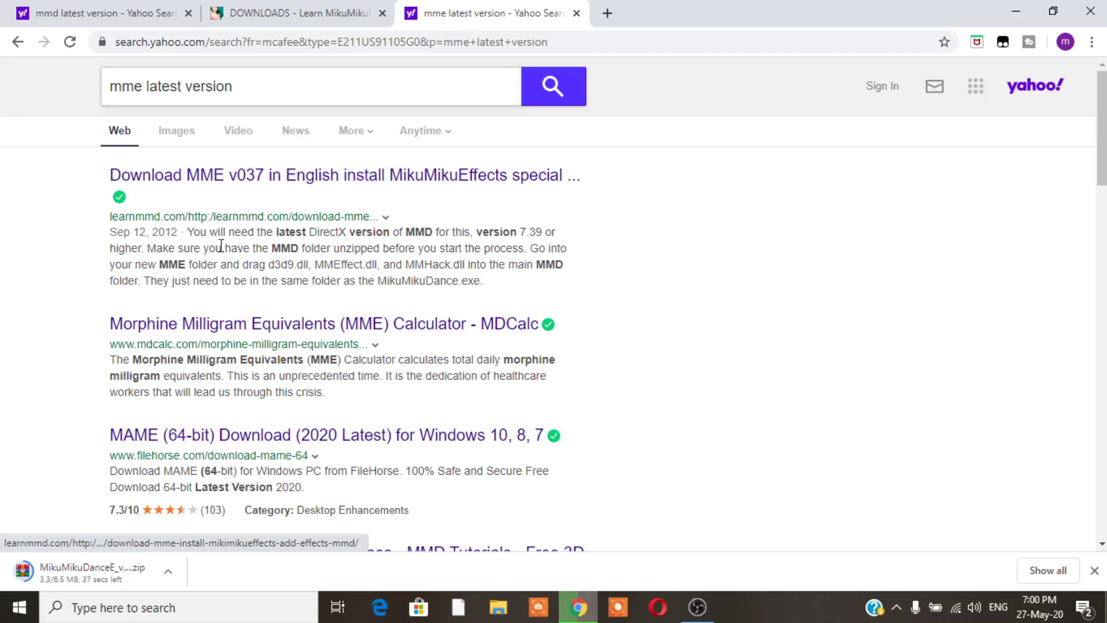
click(108, 85)
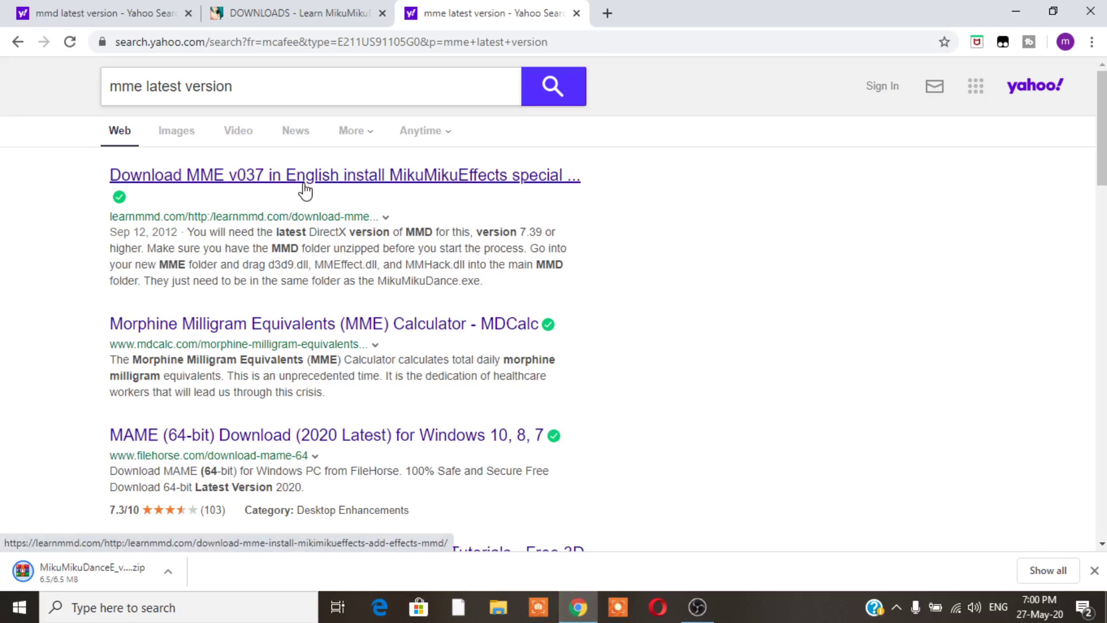
Open the 'Download MME v037 in English' article and follow its DOWNLOAD MMEffects link
click(303, 183)
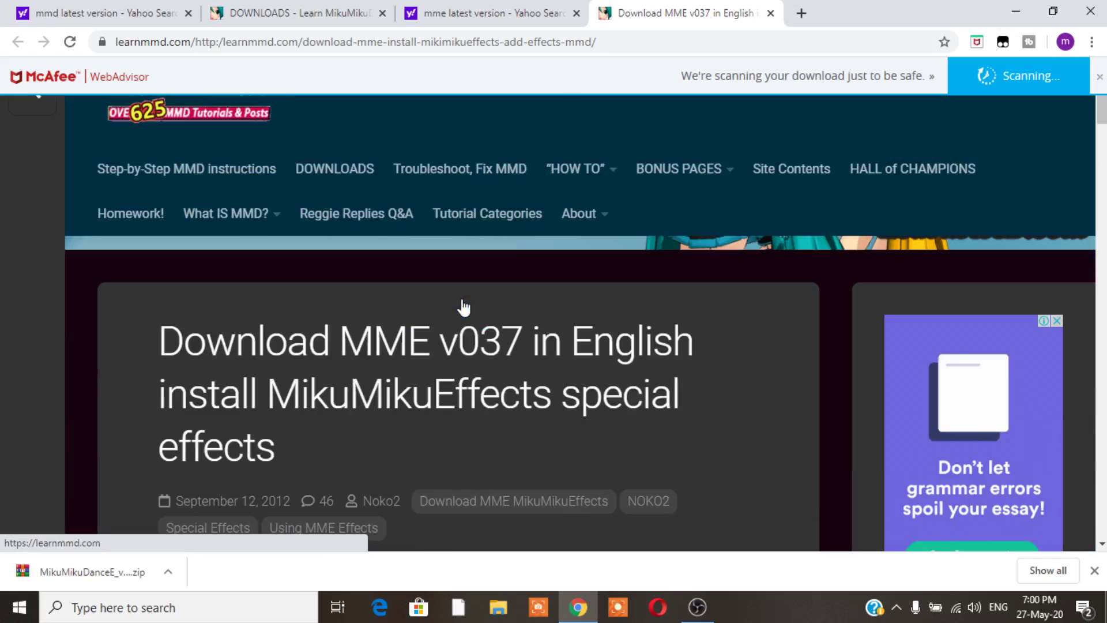
scroll(463, 306, down, 5)
scroll(463, 304, down, 10)
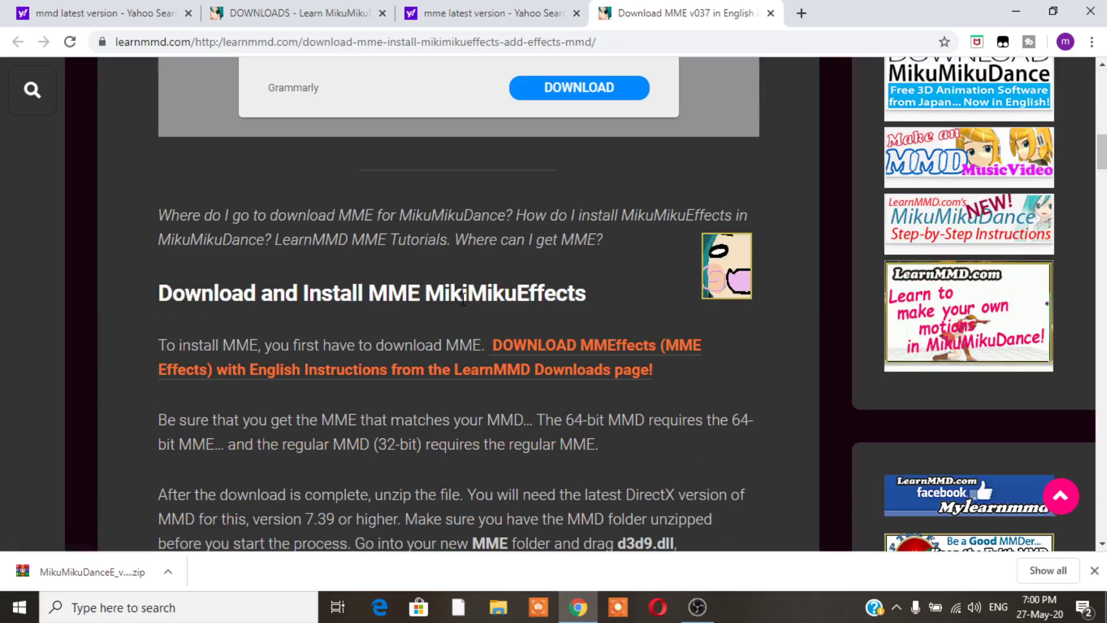
scroll(455, 378, down, 4)
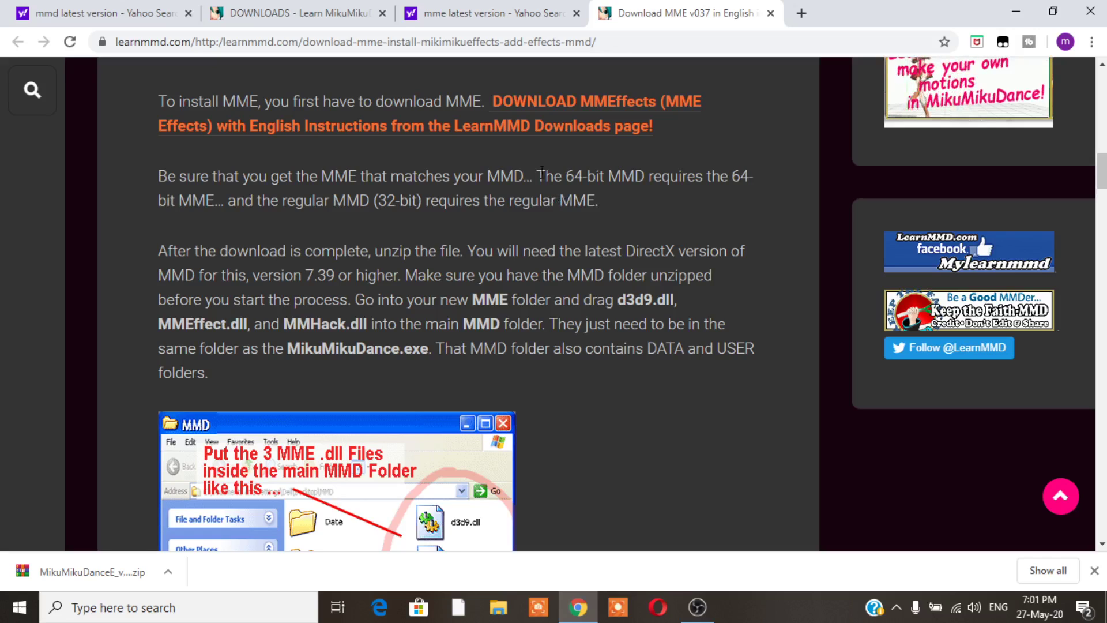
click(561, 111)
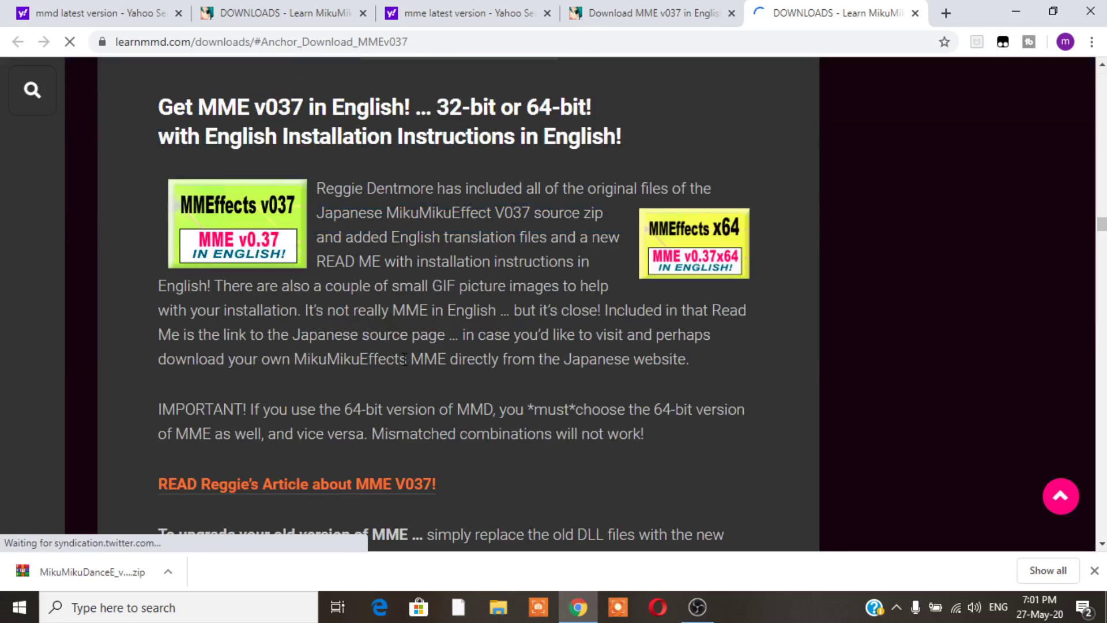
Find 'Get MME v037 in English!' and download the MMEffect_v037x64 zip
scroll(441, 291, down, 3)
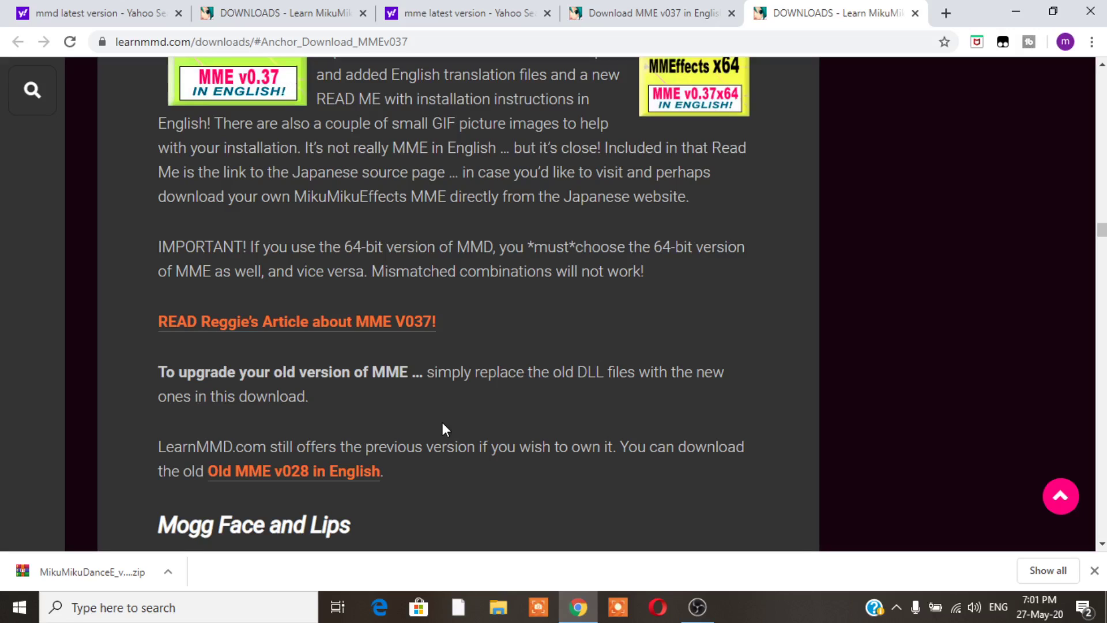
scroll(448, 324, down, 3)
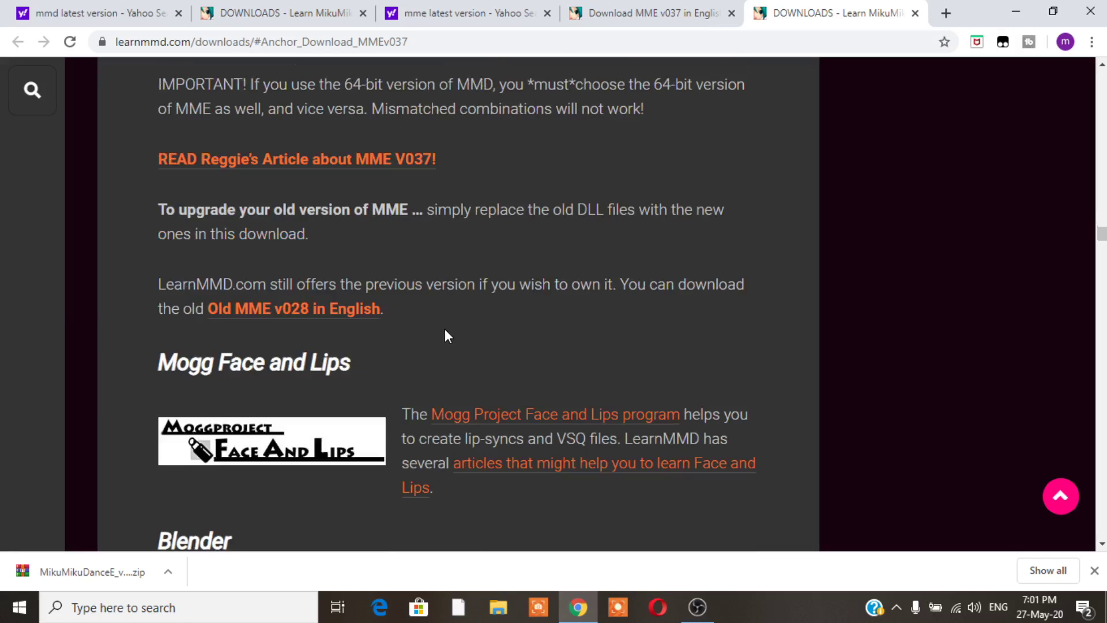
scroll(444, 331, down, 2)
scroll(445, 331, up, 3)
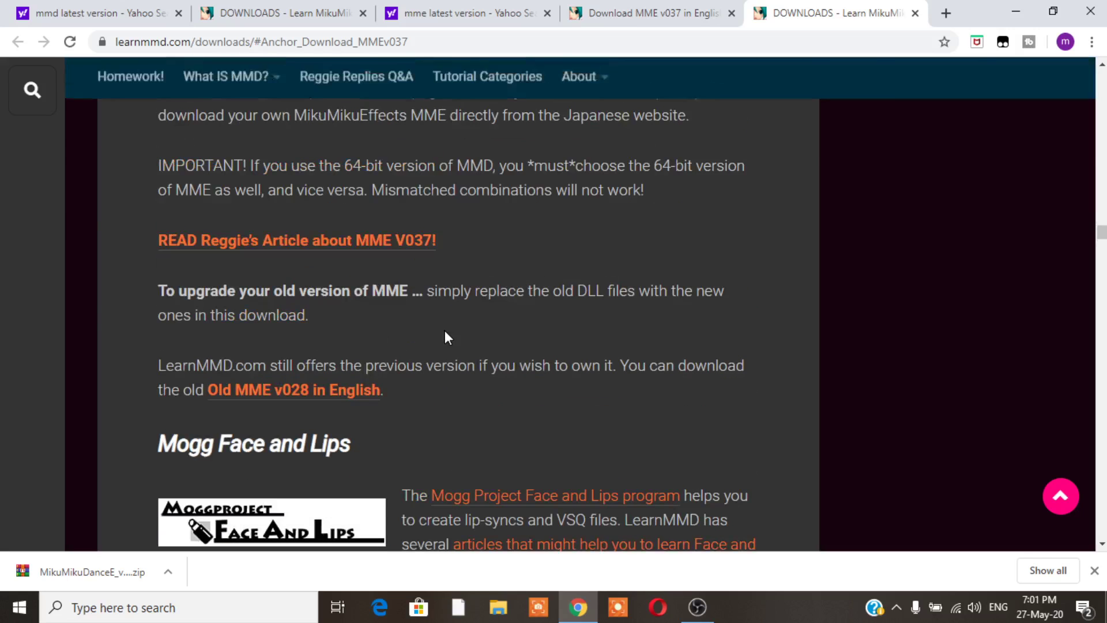
scroll(445, 337, up, 5)
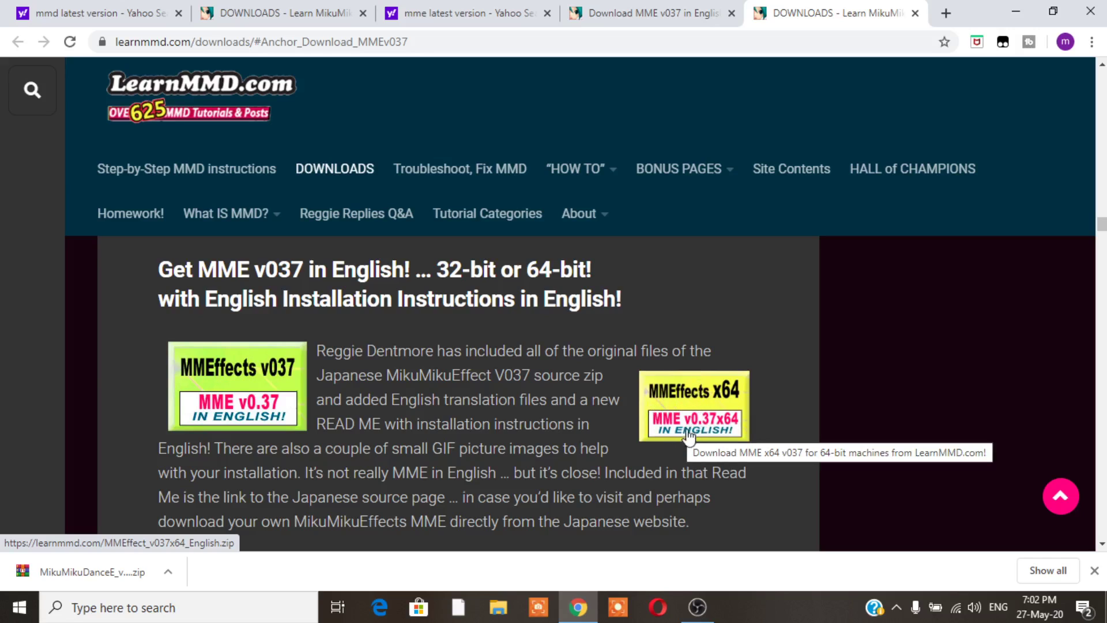
click(686, 410)
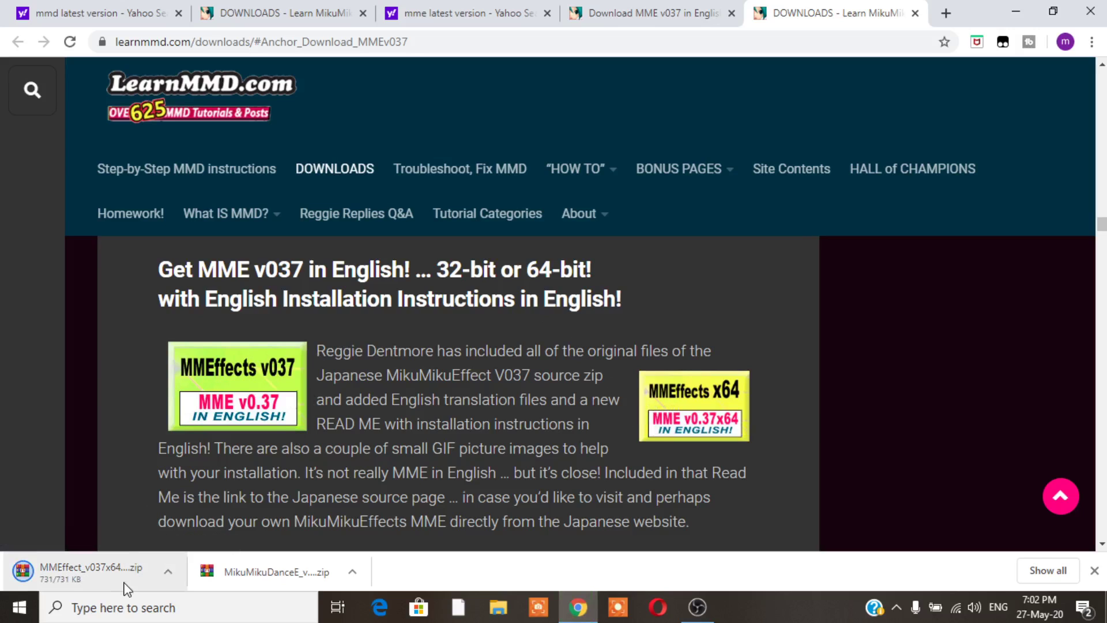
Minimize Chrome and select MikuMikuDanceE_v932x64 (1).zip in the Explorer Downloads folder
click(1020, 13)
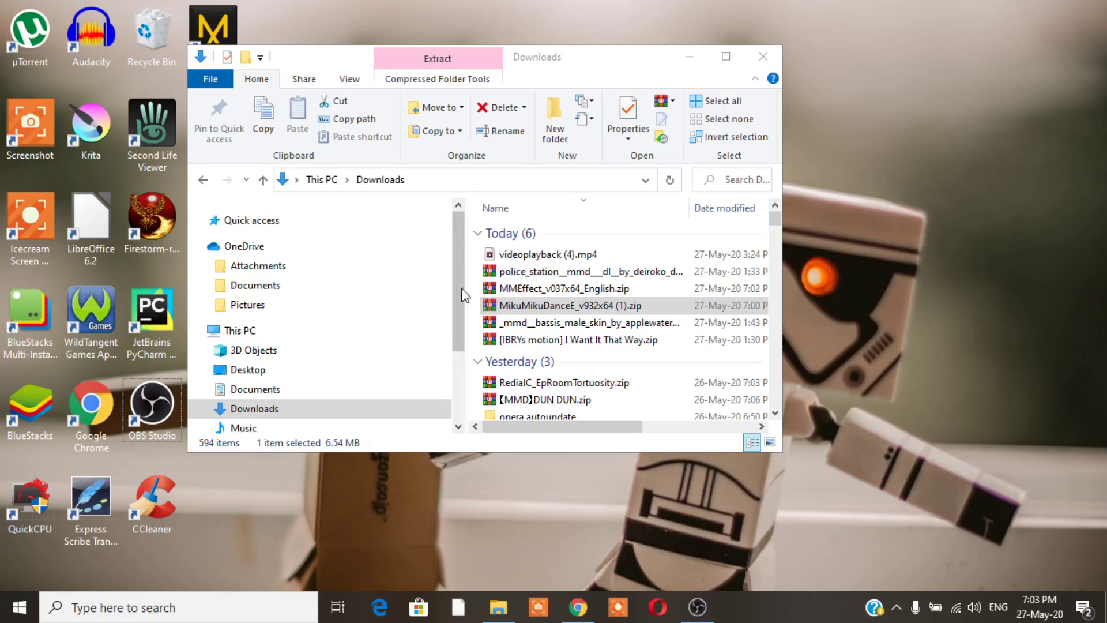
click(538, 310)
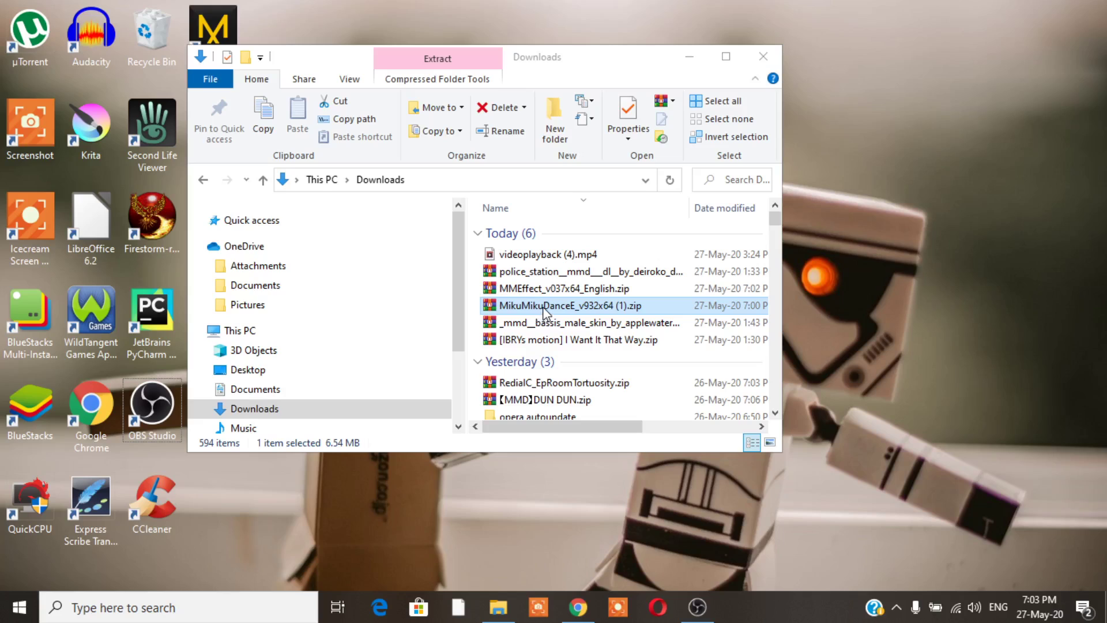
click(545, 312)
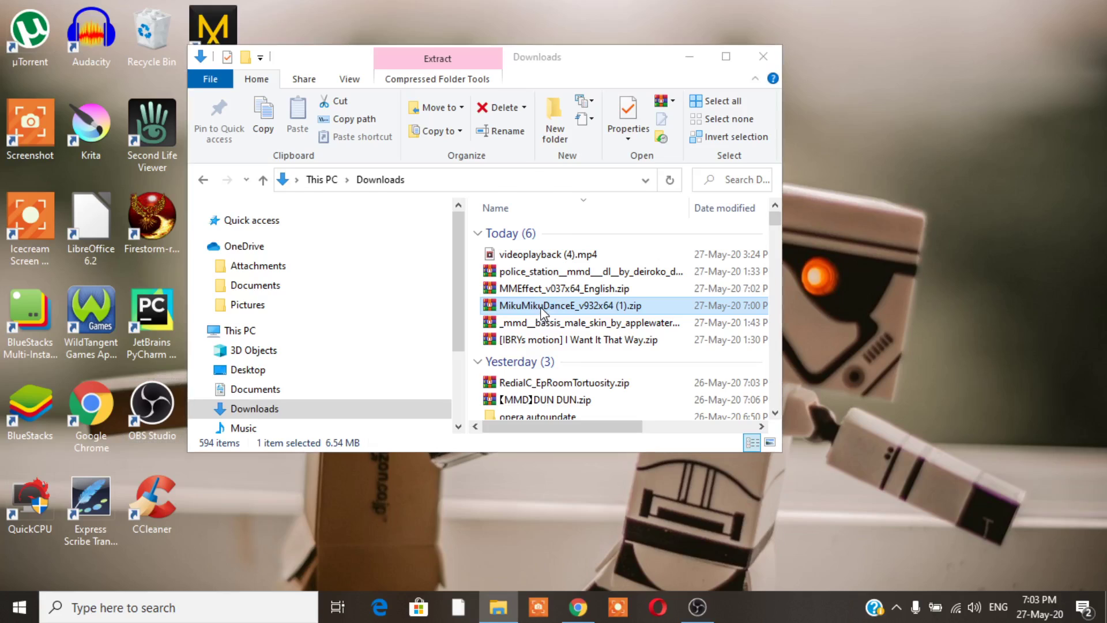
Open the MikuMikuDance zip in WinRAR, dismiss the licence reminder, and close the archive
double_click(545, 312)
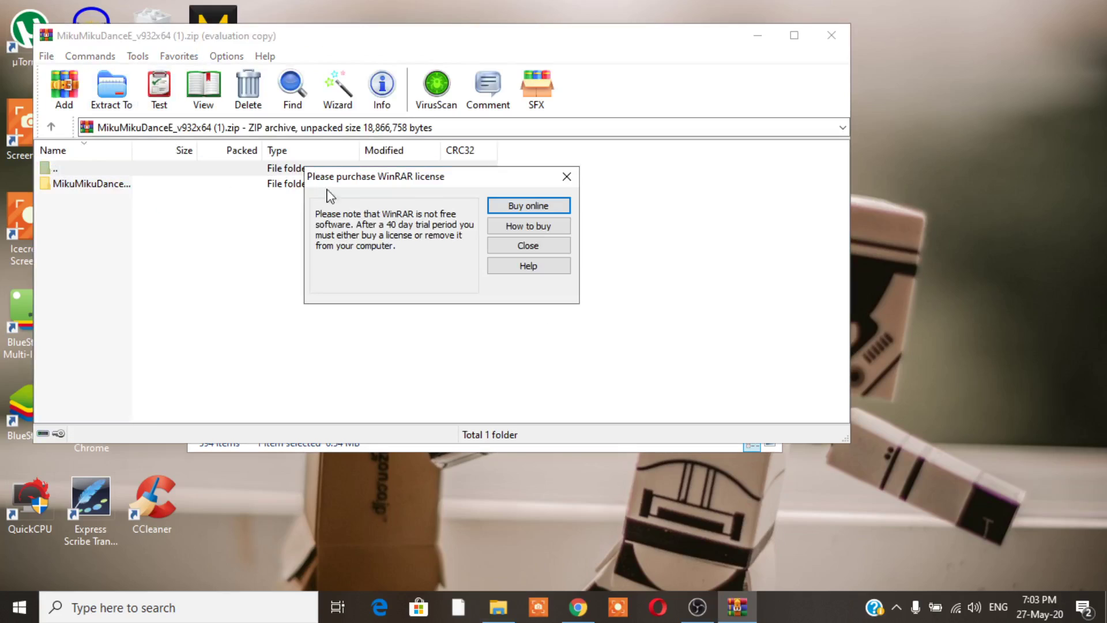
click(567, 176)
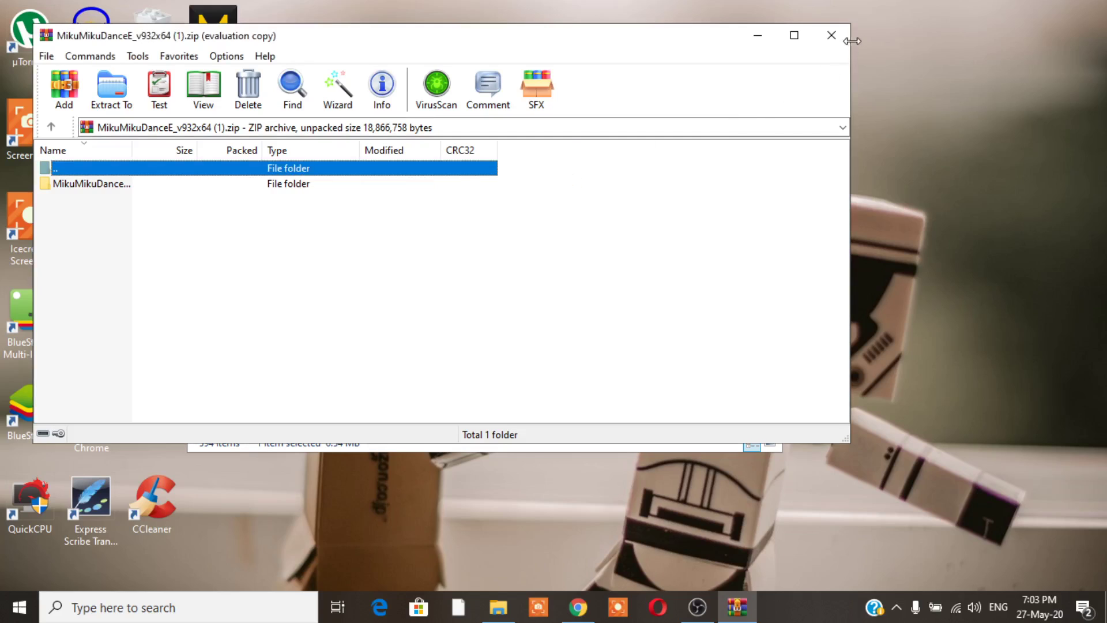
click(832, 35)
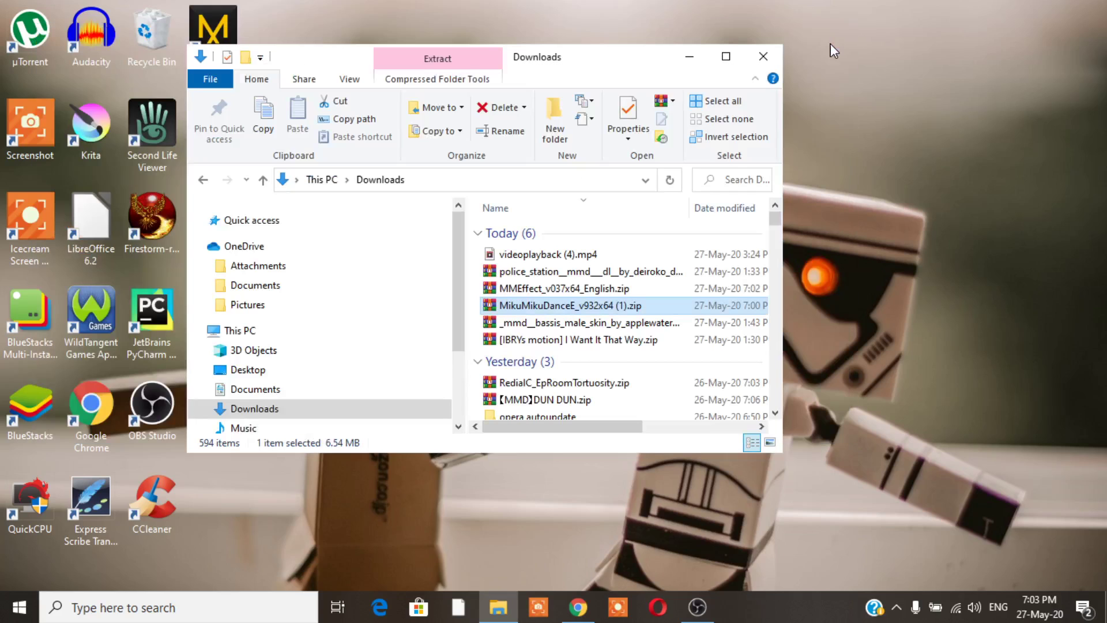
Unblock MikuMikuDanceE_v932x64 (1).zip in its Properties, apply, and close the dialog
right_click(625, 310)
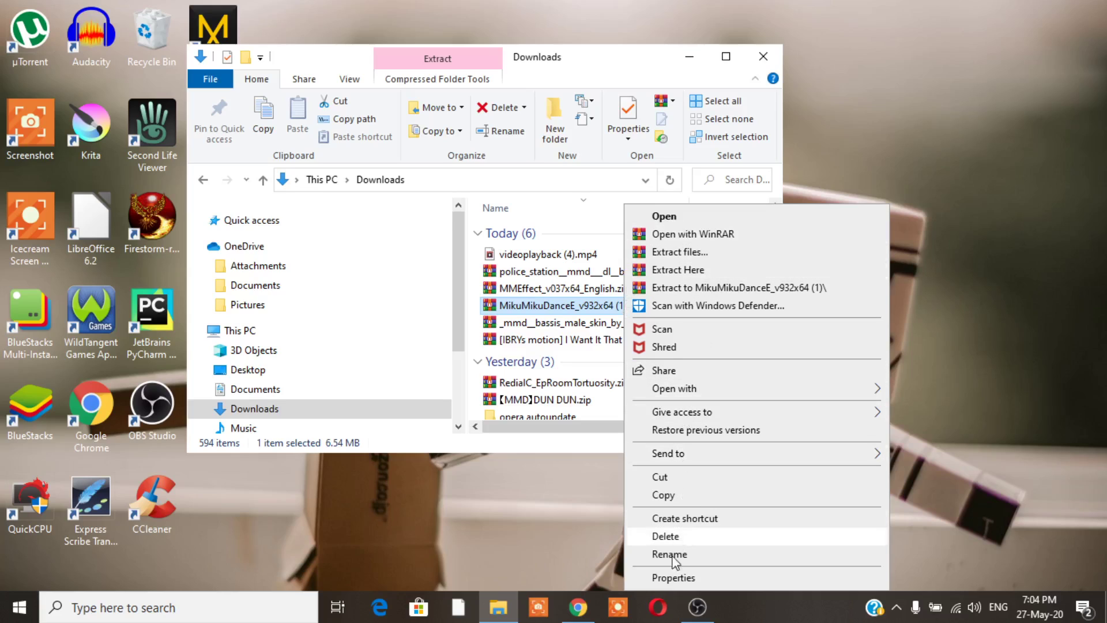
click(672, 578)
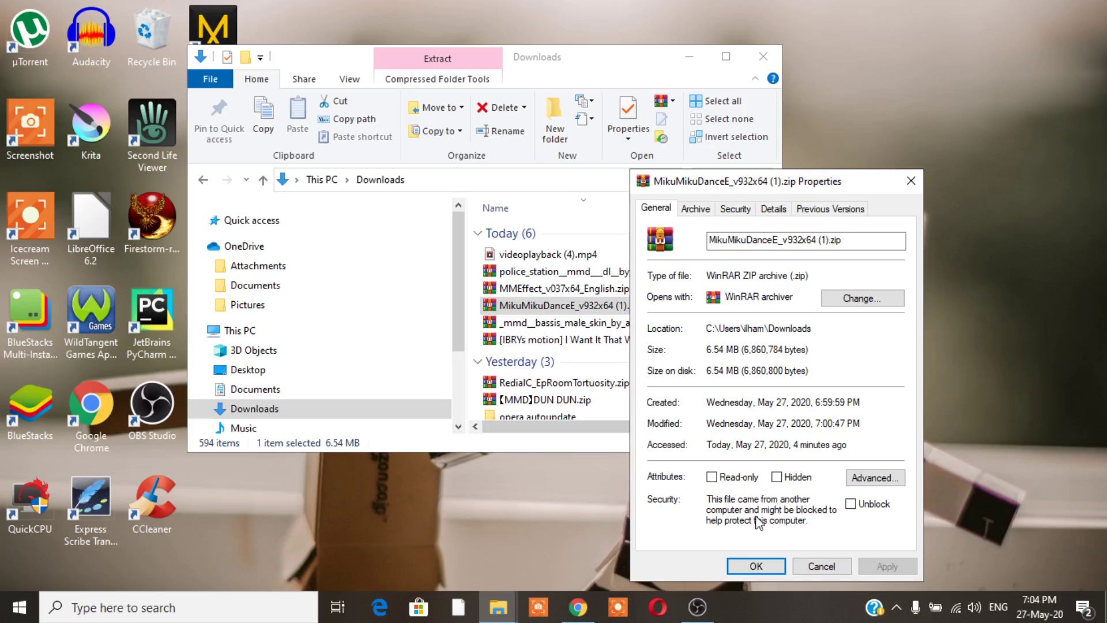
click(852, 504)
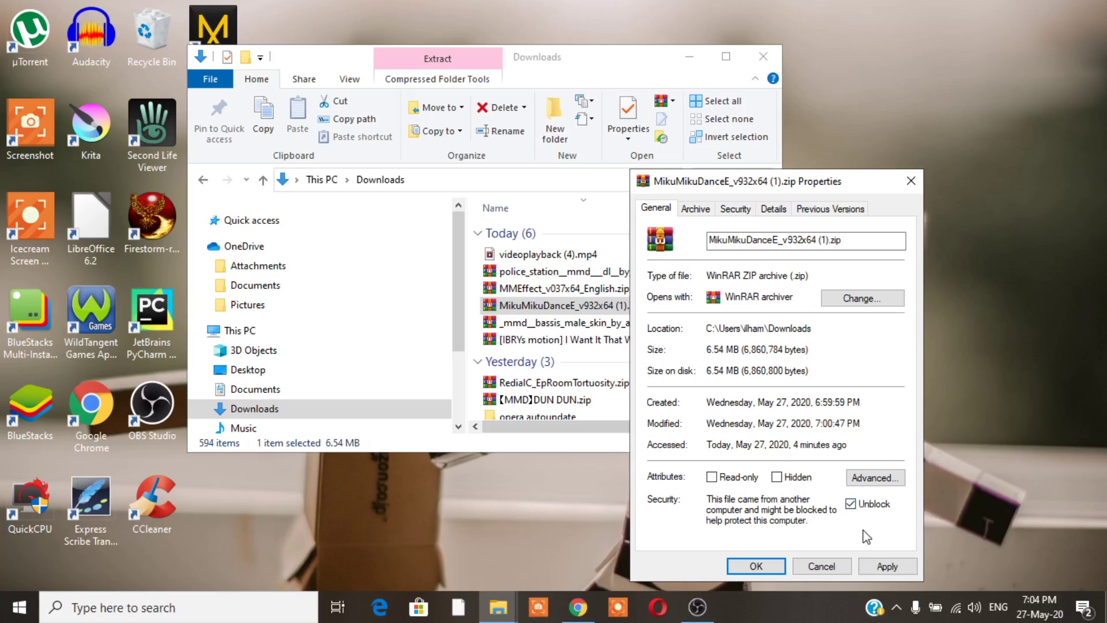
click(882, 566)
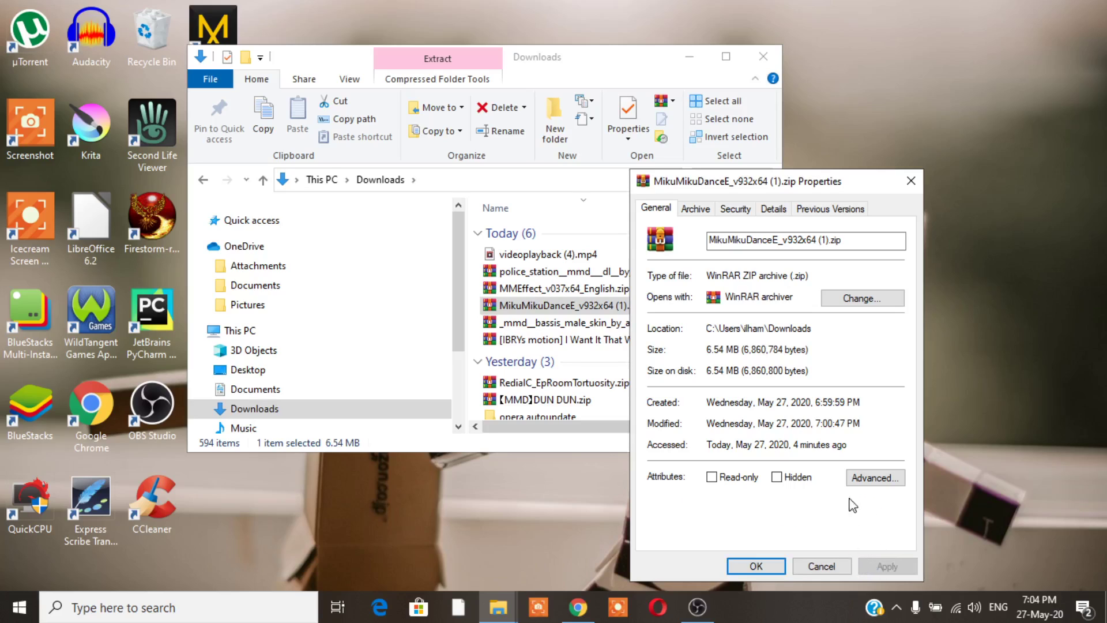
click(910, 183)
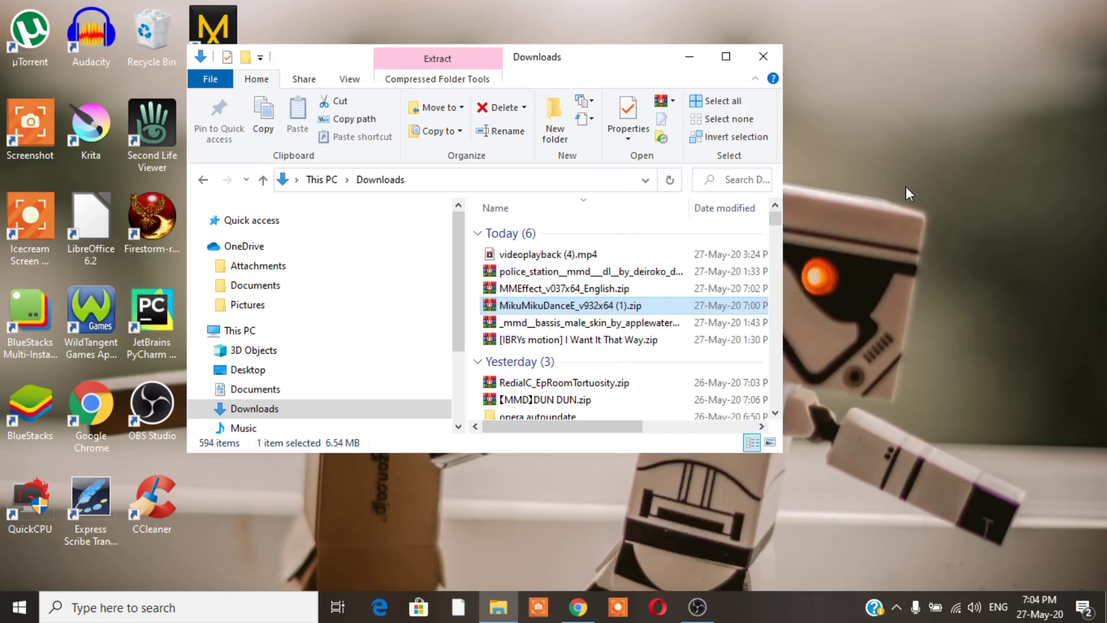
Open MikuMikuDanceE_v932x64 (1).zip in WinRAR and drag its MikuMikuDance folder onto the desktop
double_click(675, 316)
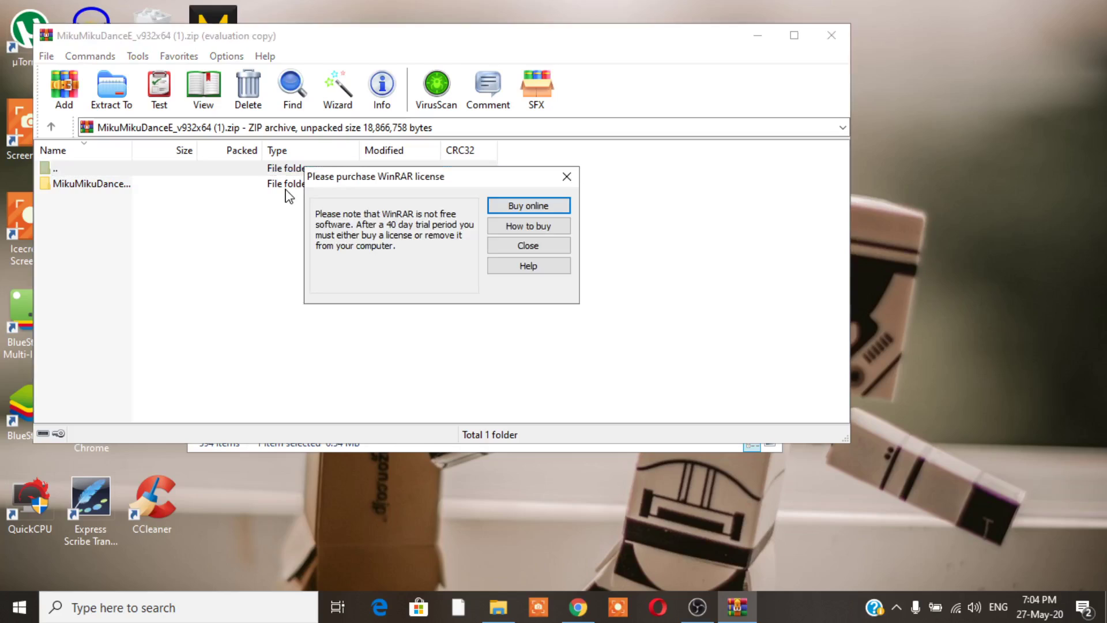
click(567, 177)
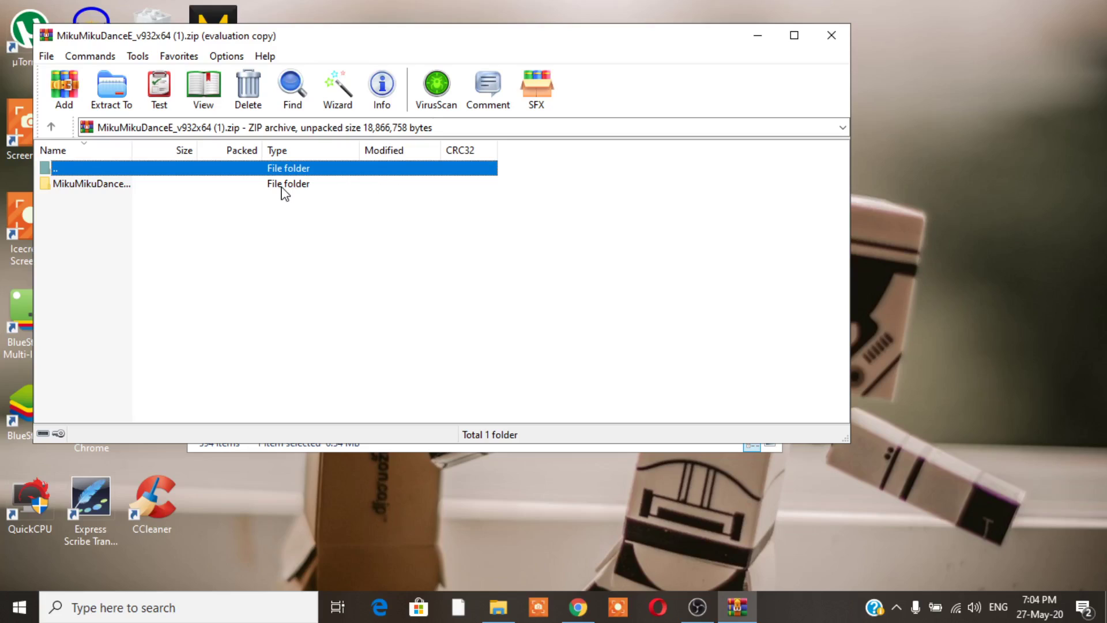
drag(281, 184, 932, 172)
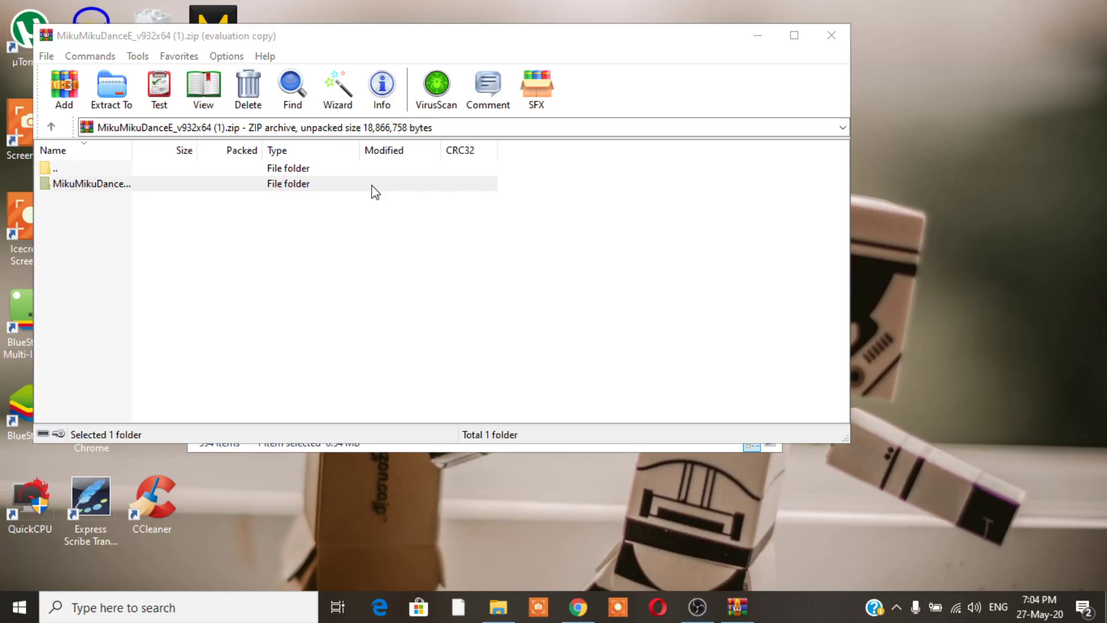
click(371, 187)
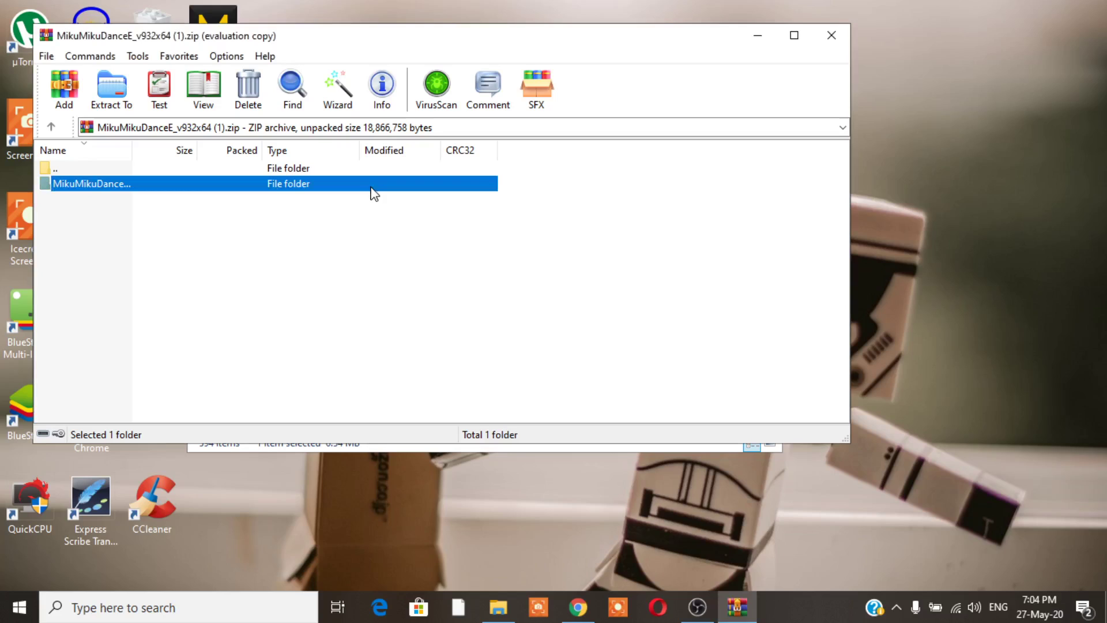
key(F2)
right_click(371, 188)
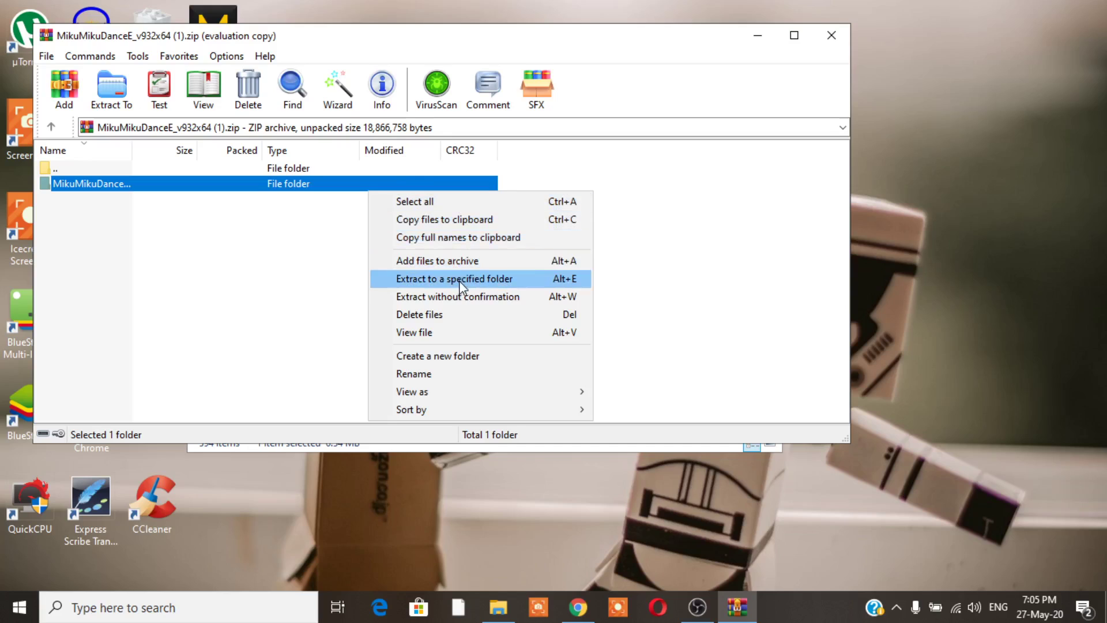
click(657, 253)
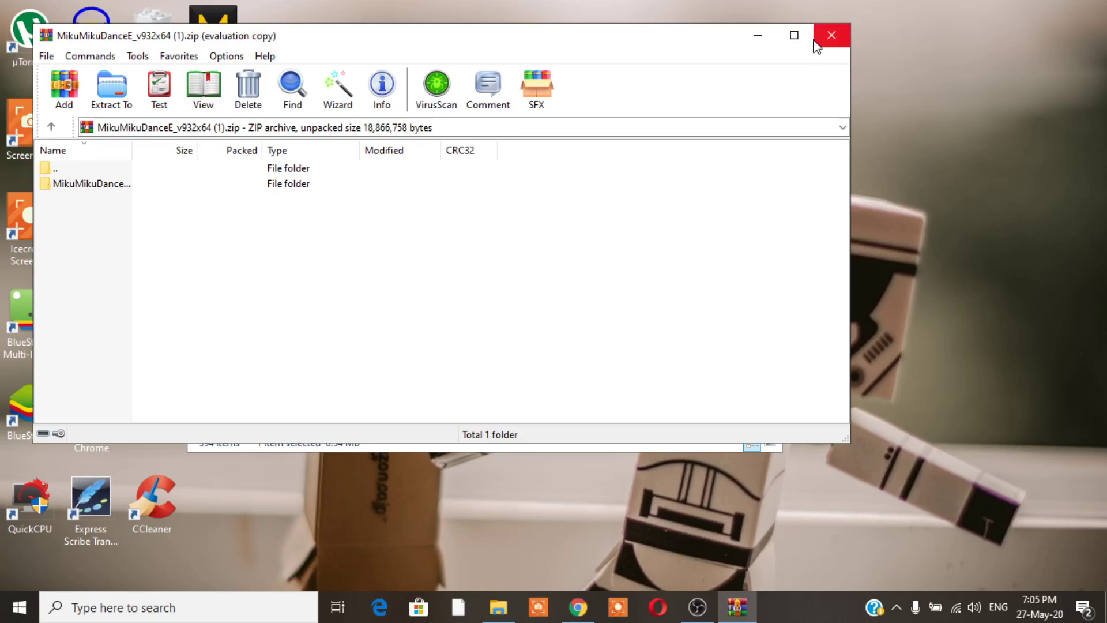
Close WinRAR and open the extracted MikuMikuDanceE_v932x64 desktop folder full screen, closing File History
click(831, 35)
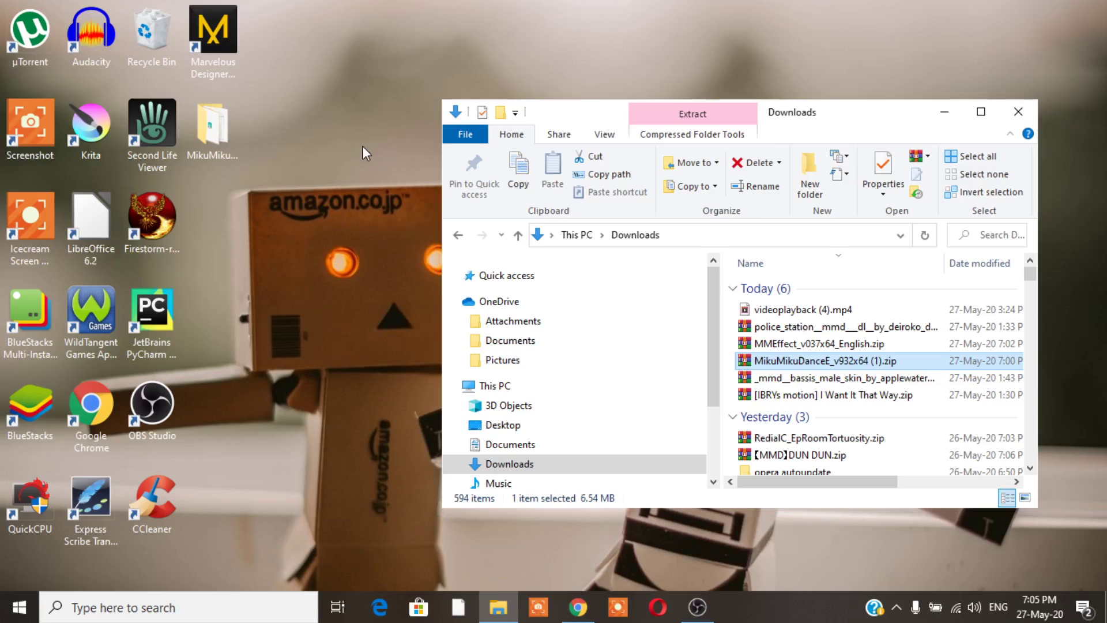
double_click(217, 136)
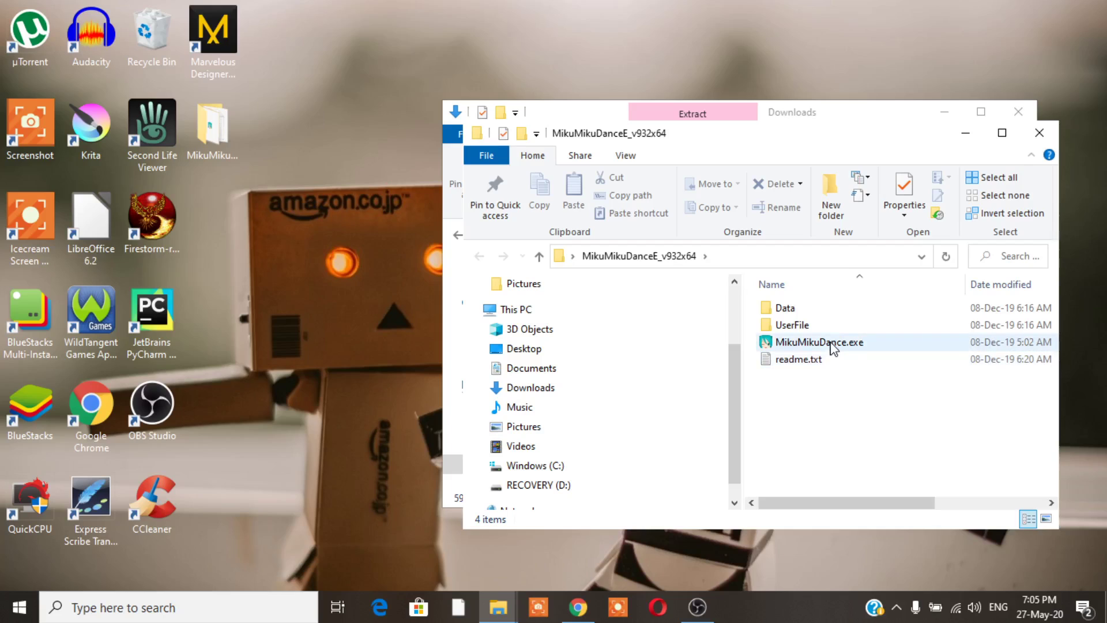
double_click(869, 141)
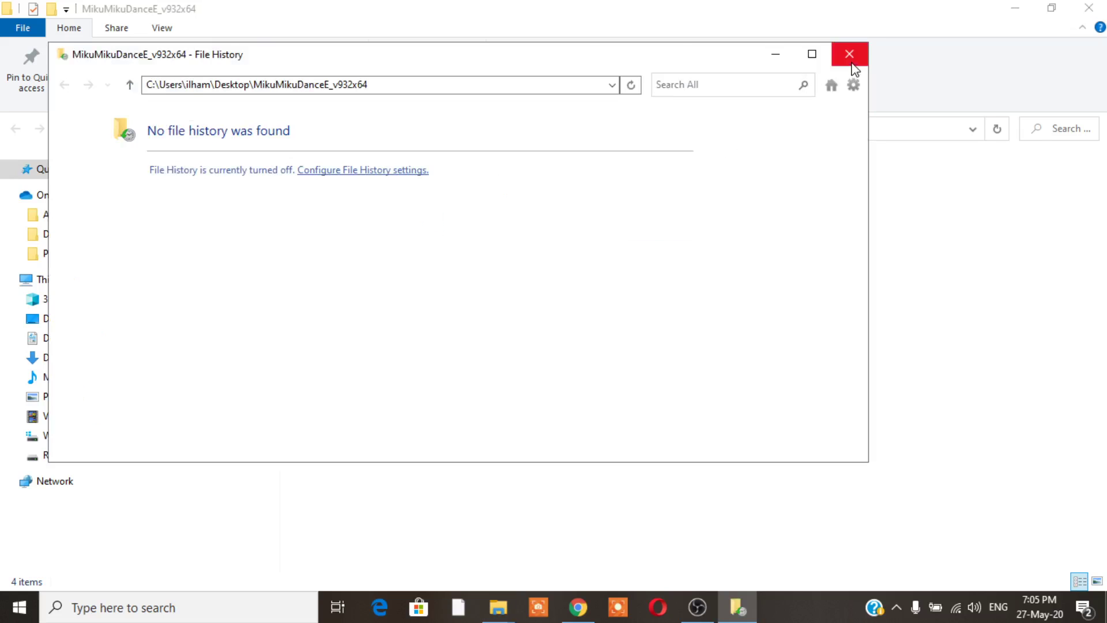
click(853, 65)
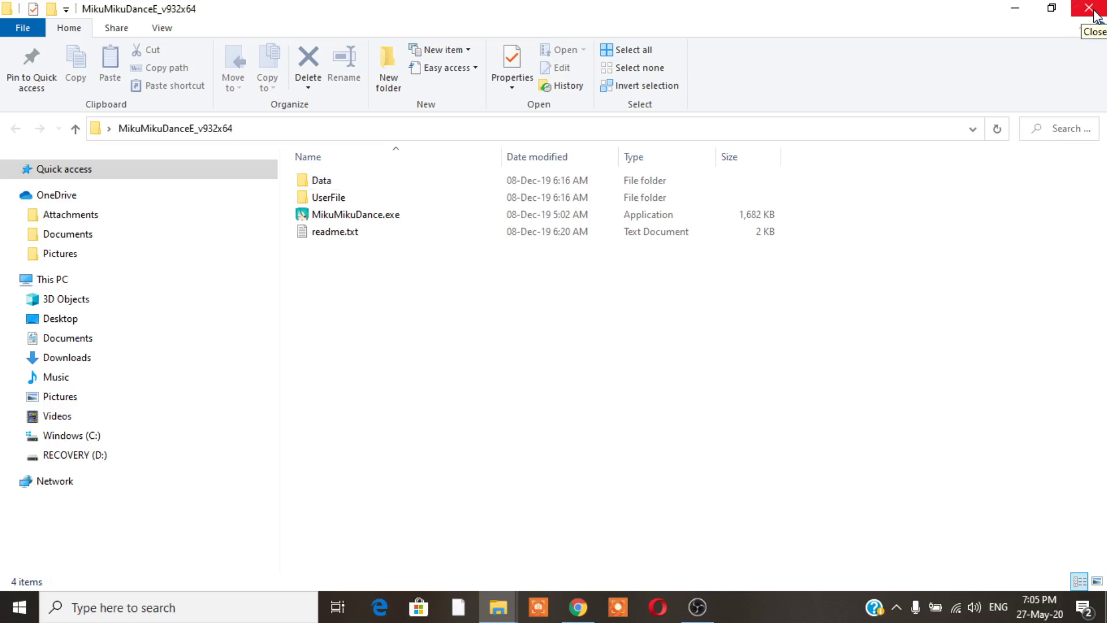
Move Downloads to the upper left and open MMEffect_v037x64_English.zip to its inner MMEffect folder
click(1030, 13)
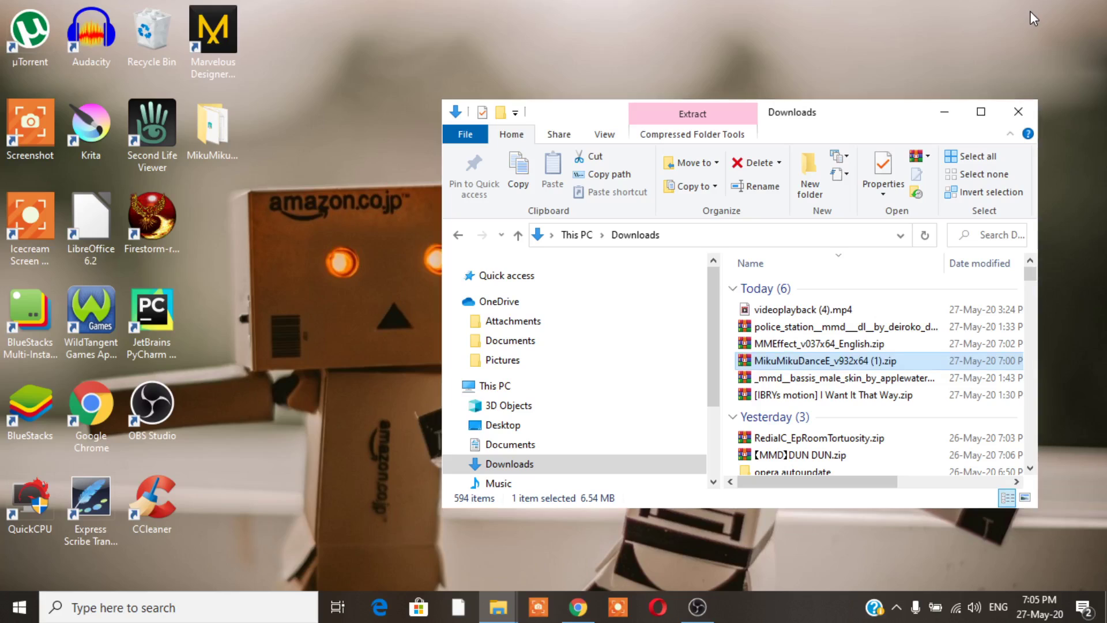
drag(839, 124, 381, 46)
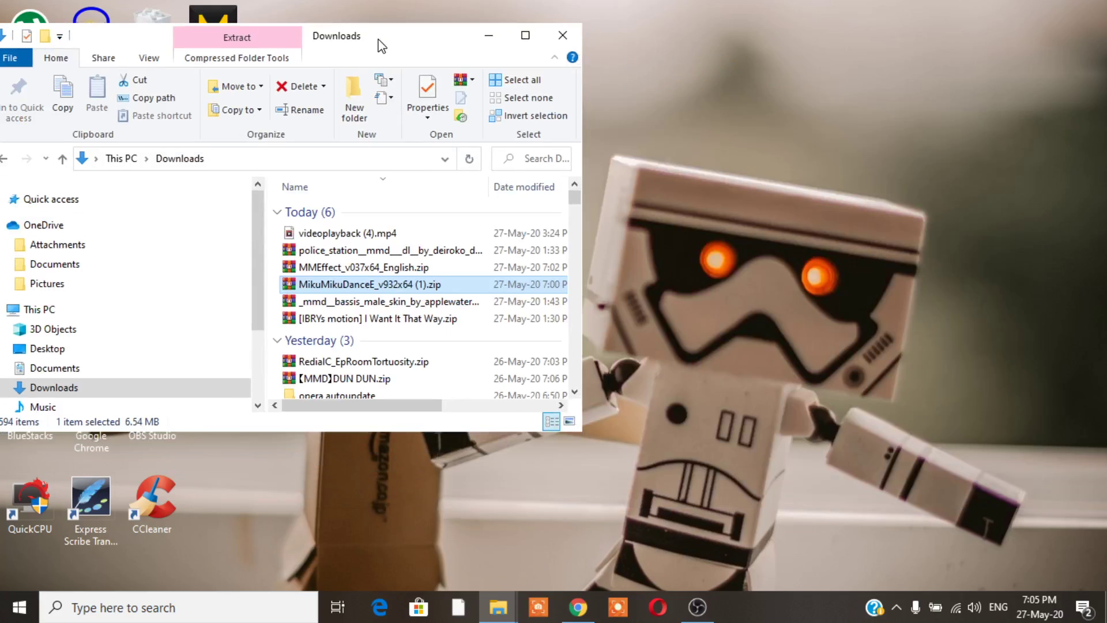
double_click(448, 271)
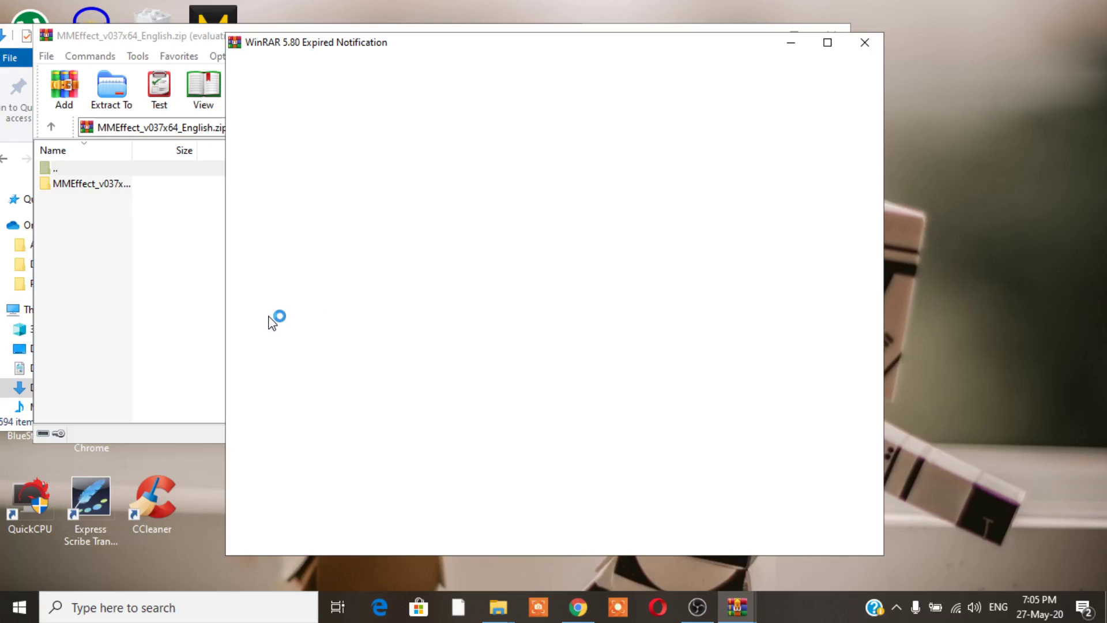
click(863, 46)
double_click(136, 184)
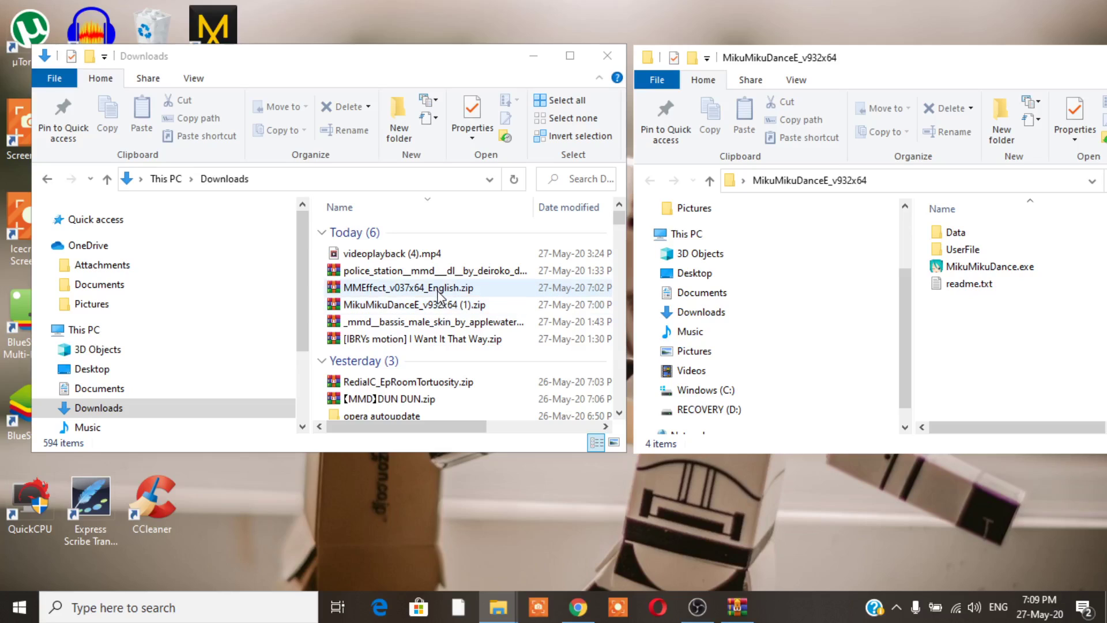
double_click(438, 295)
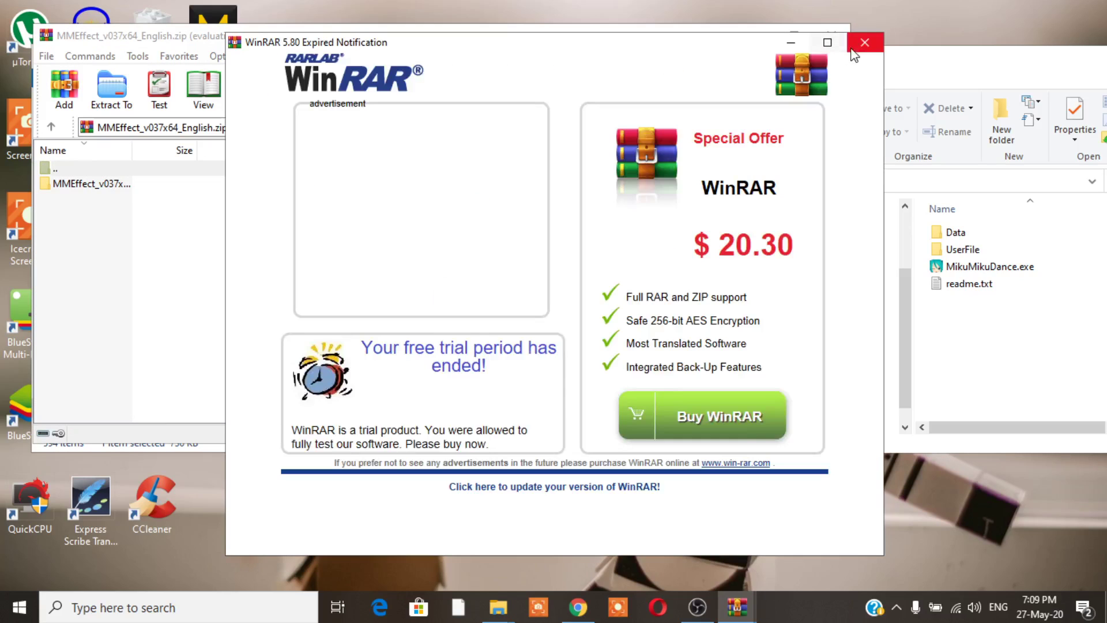
click(868, 41)
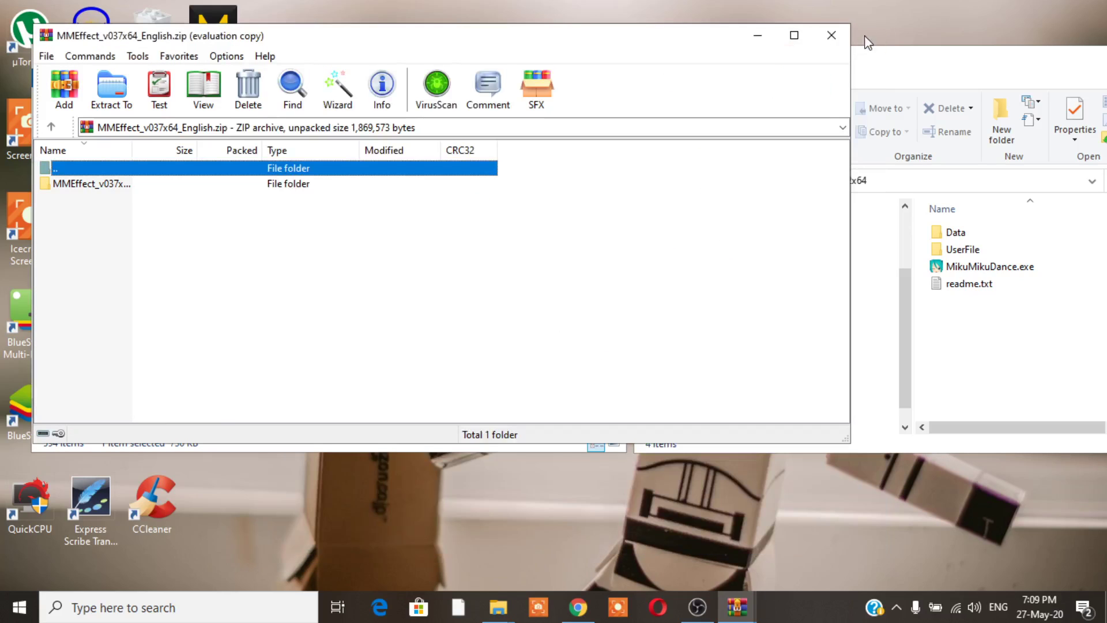
double_click(210, 188)
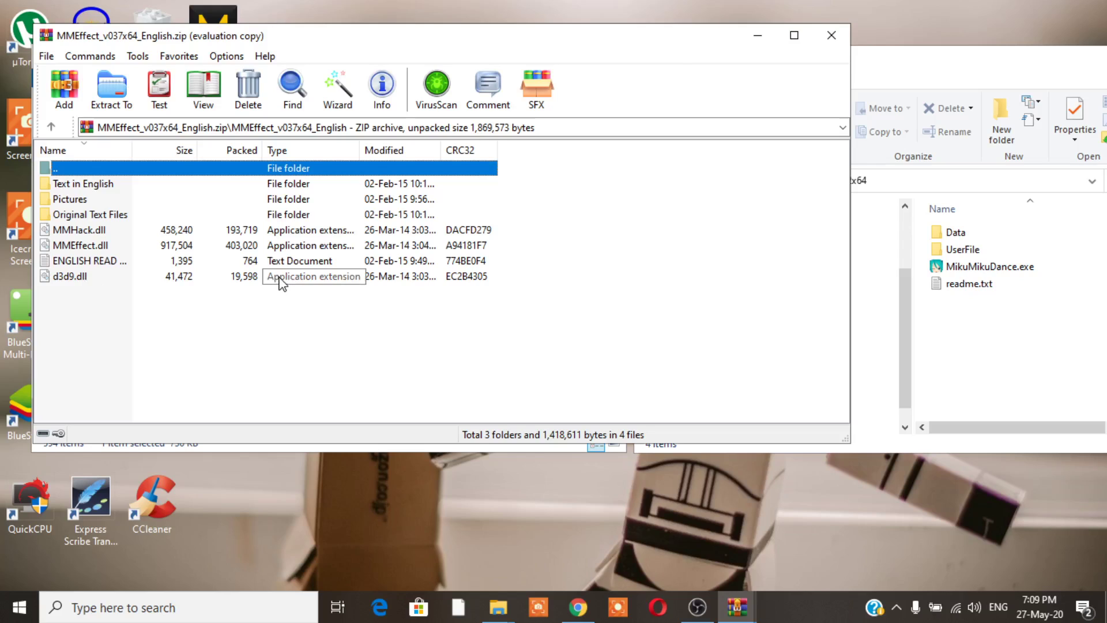
Copy d3d9.dll, MMEffect.dll and MMHack.dll into the MikuMikuDance folder, then close the MME archive
click(281, 281)
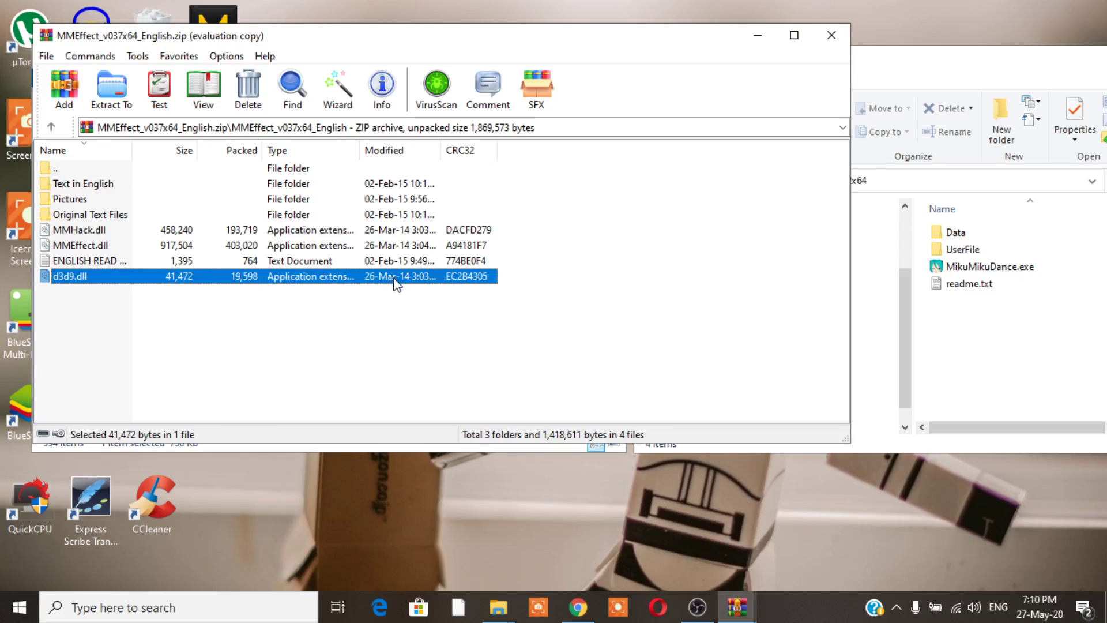
drag(396, 283, 936, 323)
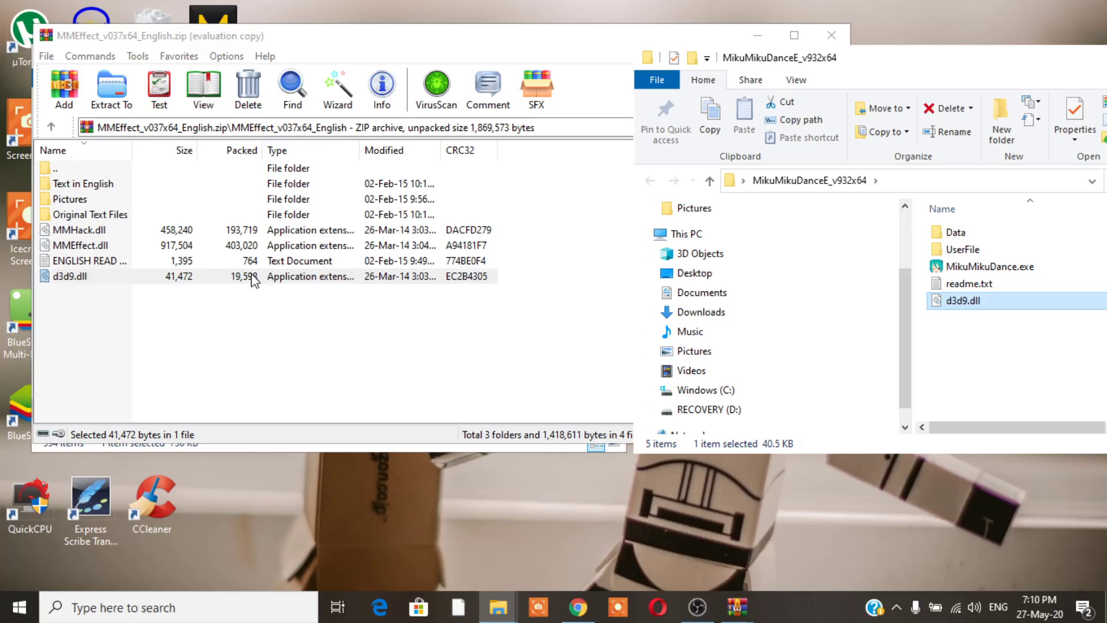
drag(245, 248, 967, 333)
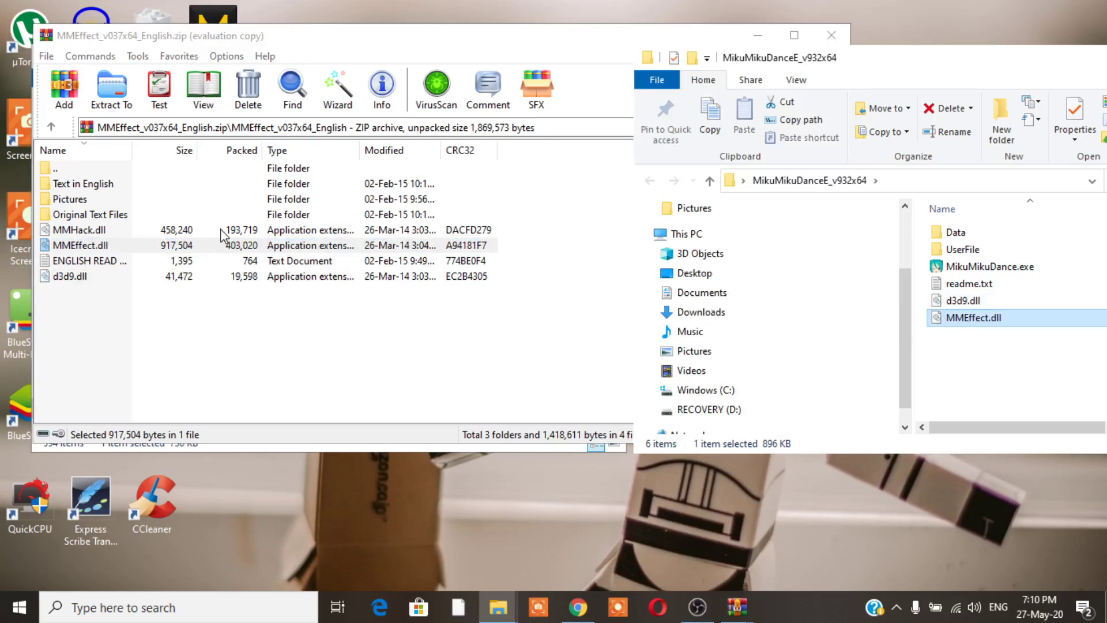
drag(221, 229, 963, 352)
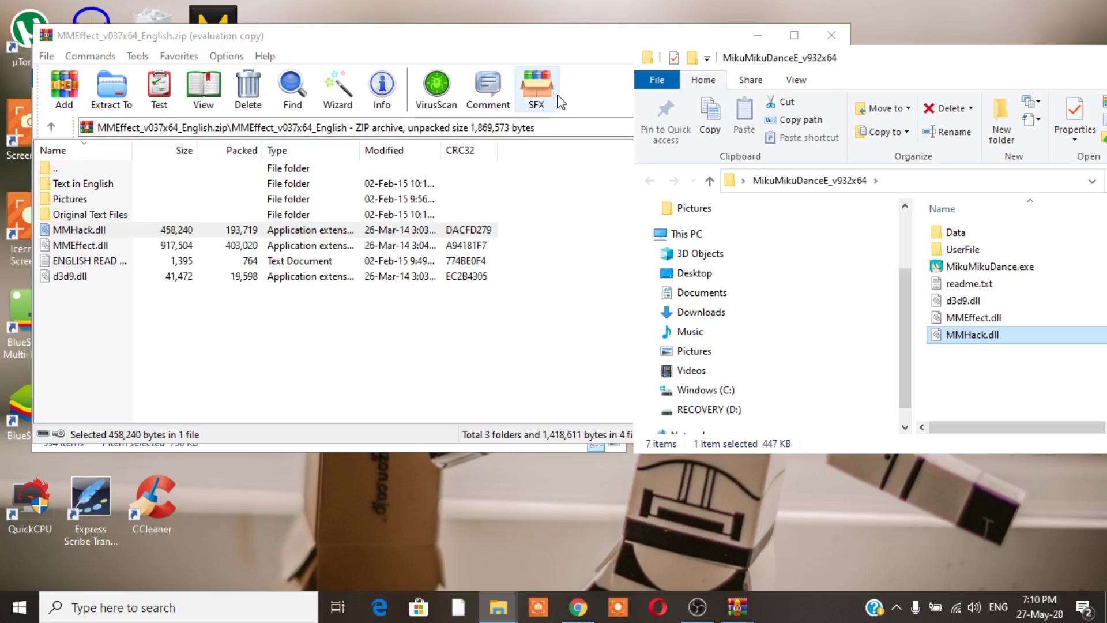
click(557, 60)
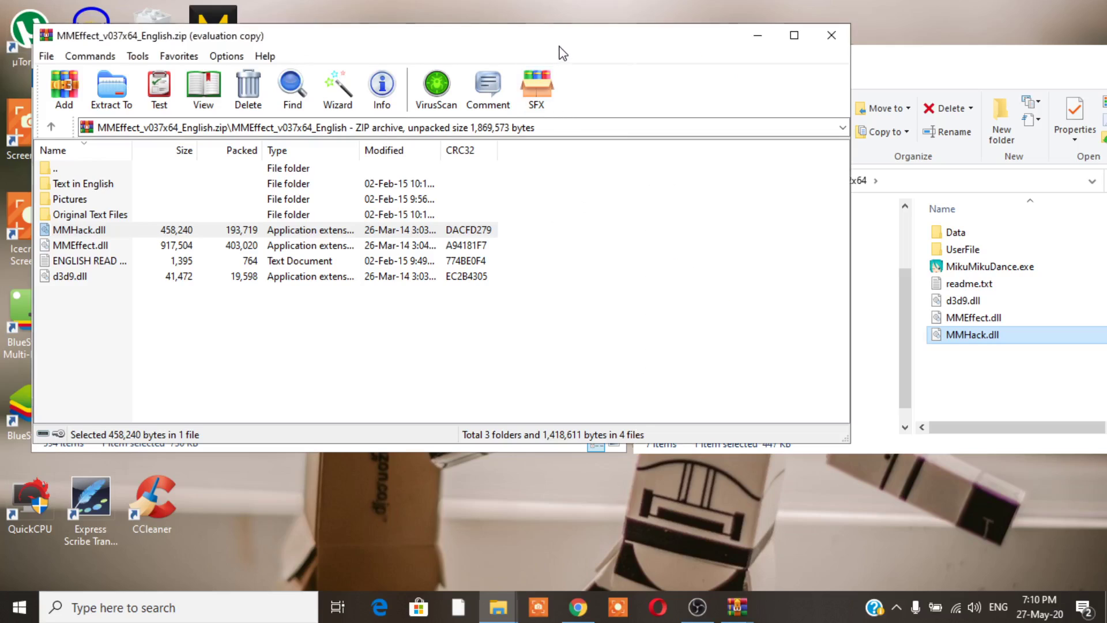
click(831, 36)
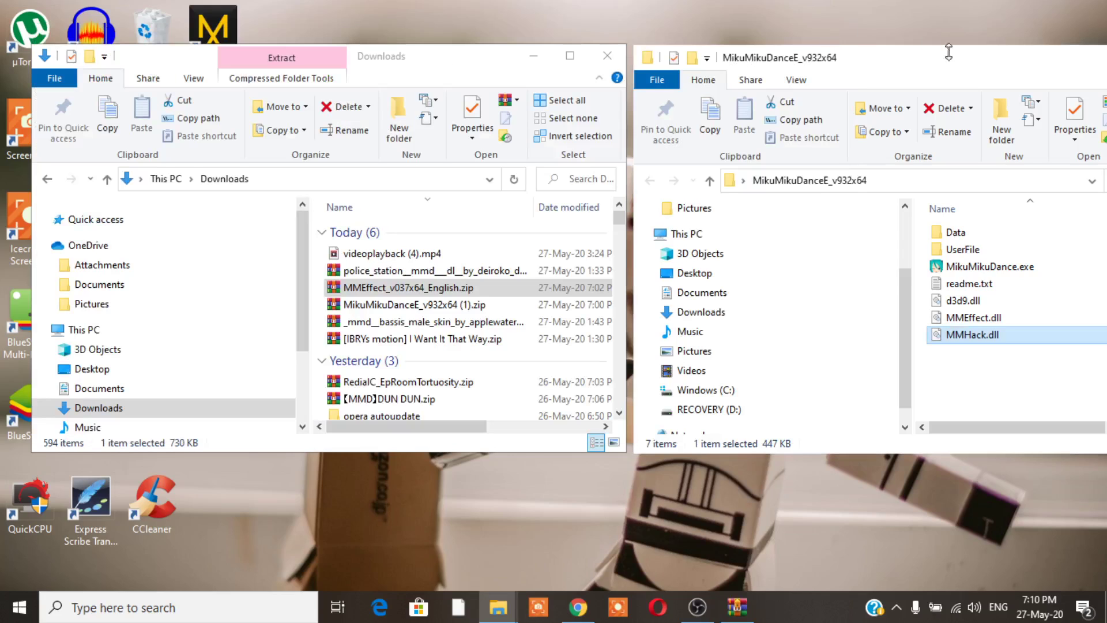
Close the Downloads window and centre the MikuMikuDanceE_v932x64 folder with nothing selected
click(608, 56)
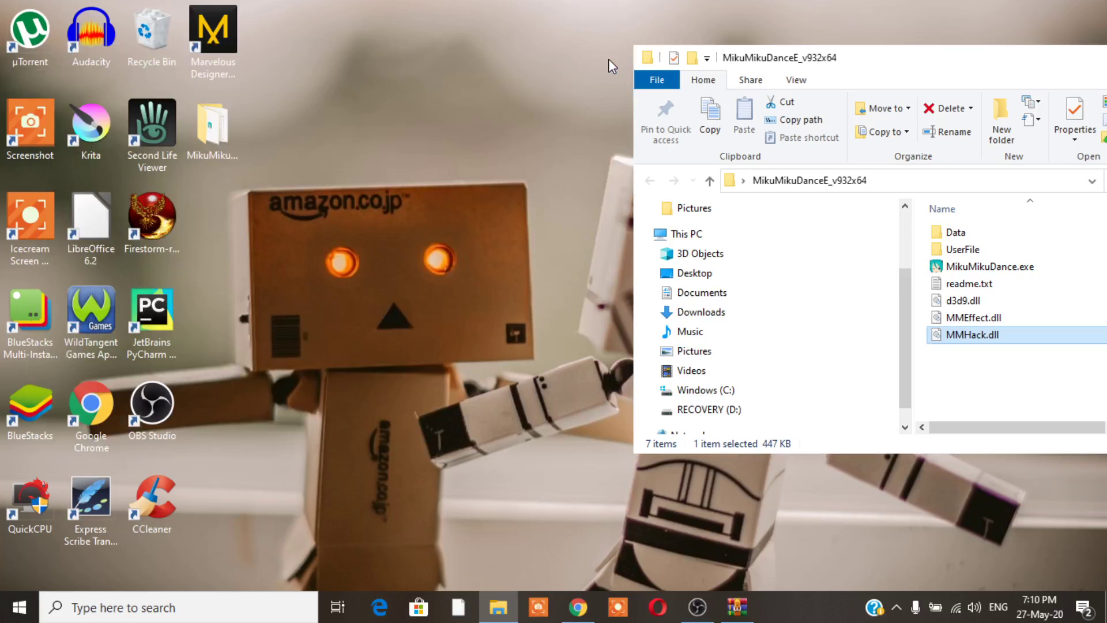
drag(844, 65, 530, 49)
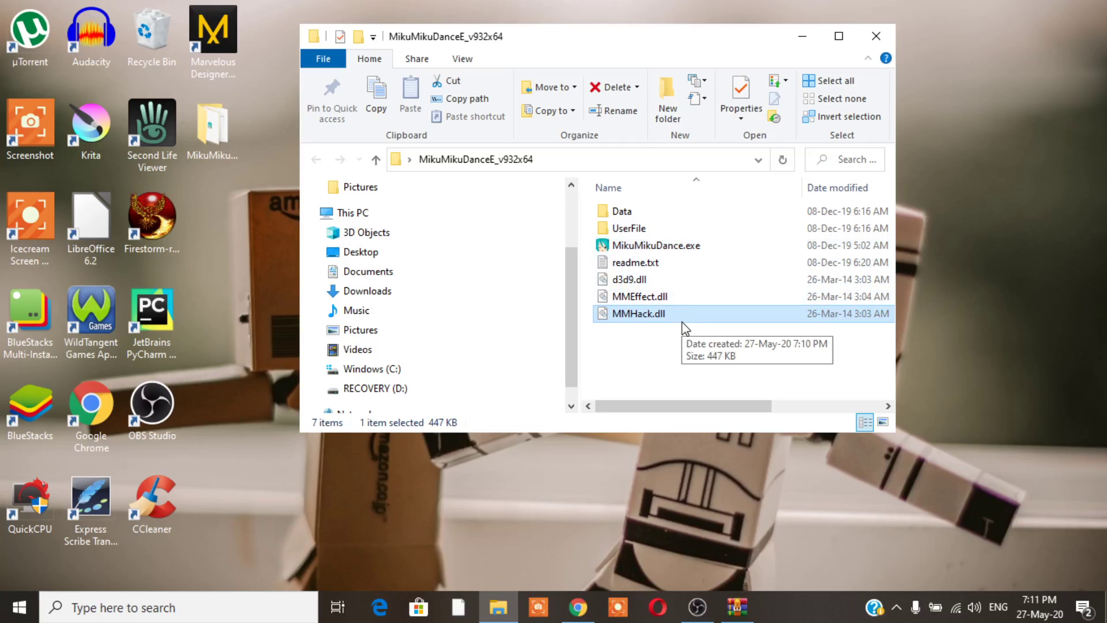
click(760, 346)
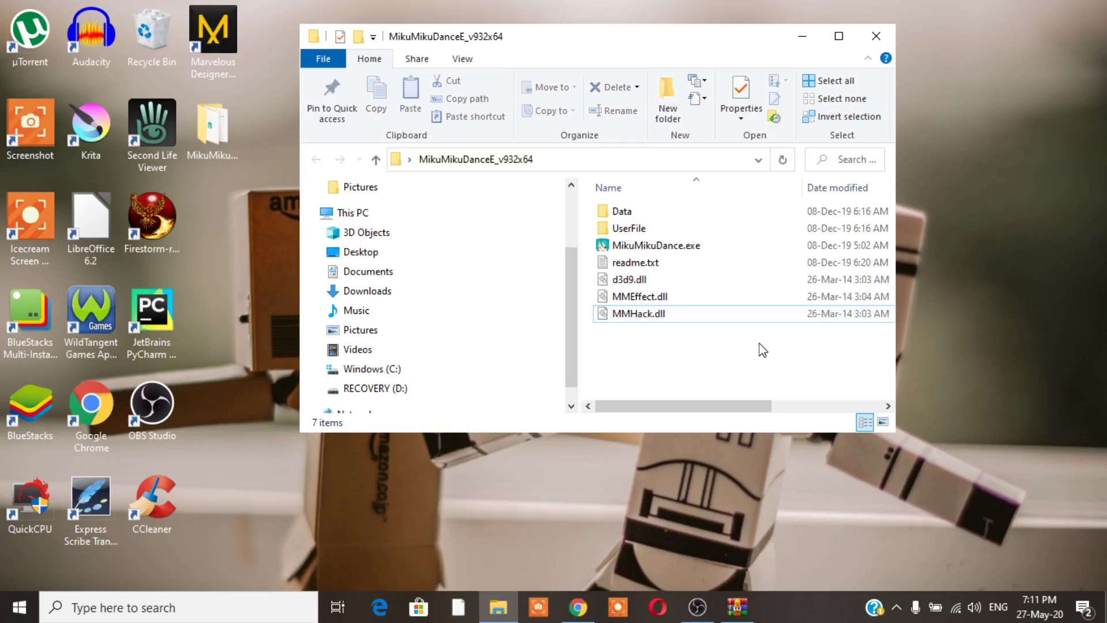
Start MikuMikuDance.exe, confirm the MMEffect menu is present, and minimize it
click(685, 248)
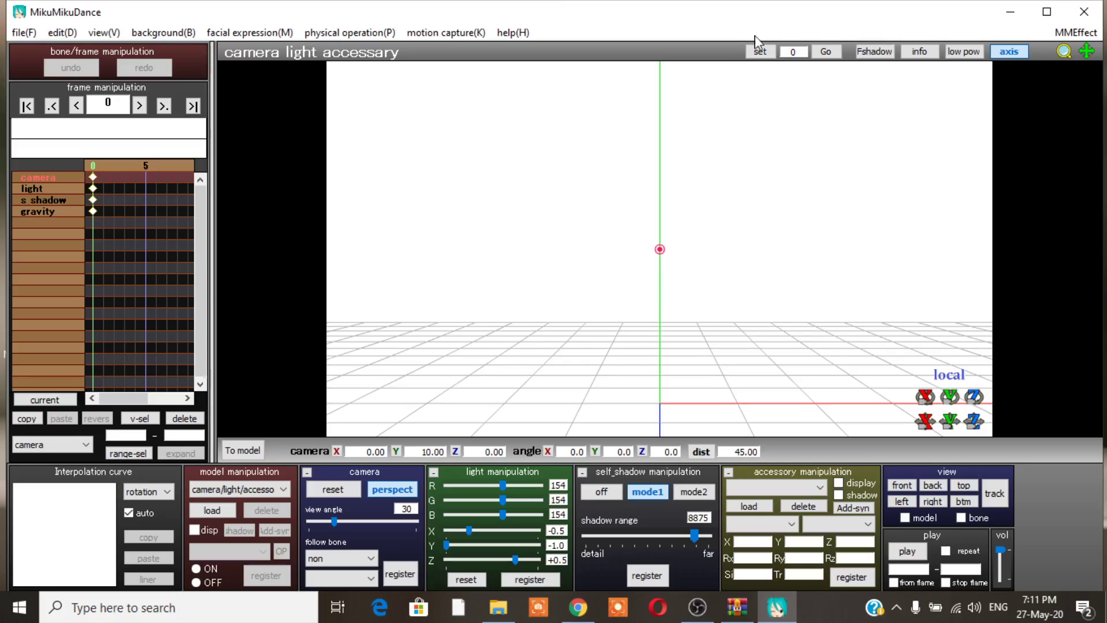
click(1012, 12)
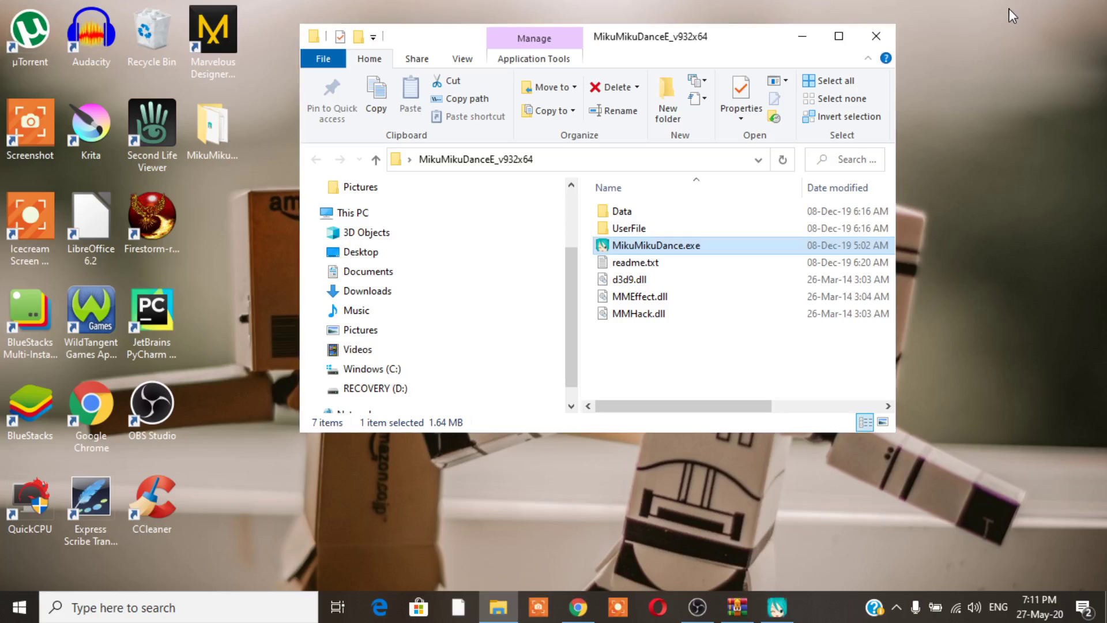
In Chrome, close the LearnMMD downloads, MME install instructions and mme latest version search tabs
click(578, 607)
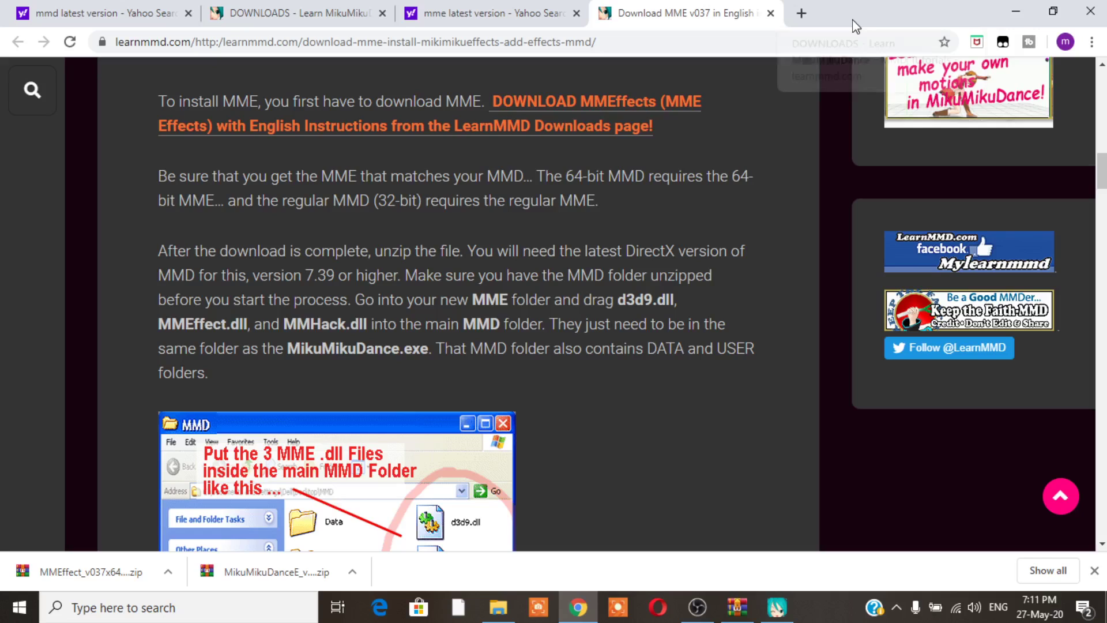
click(916, 13)
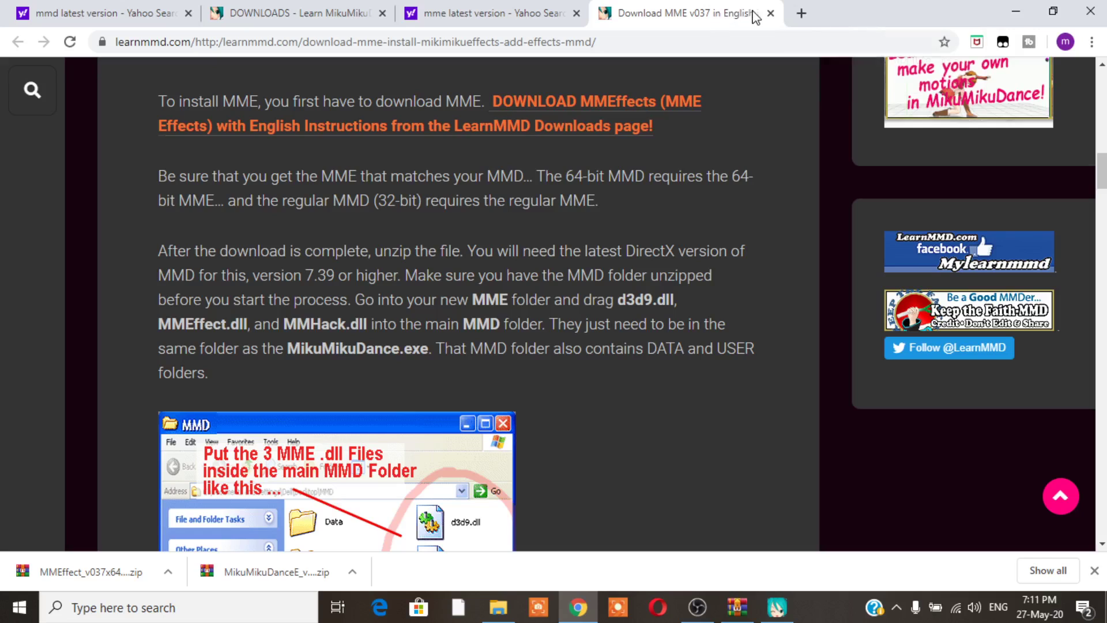
click(771, 12)
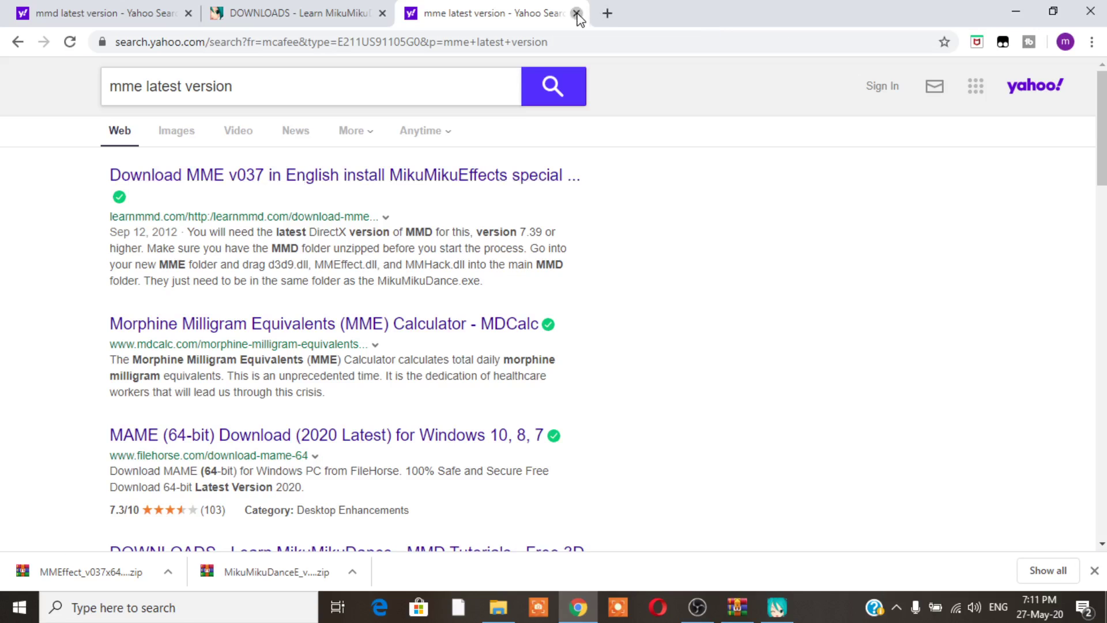
click(576, 13)
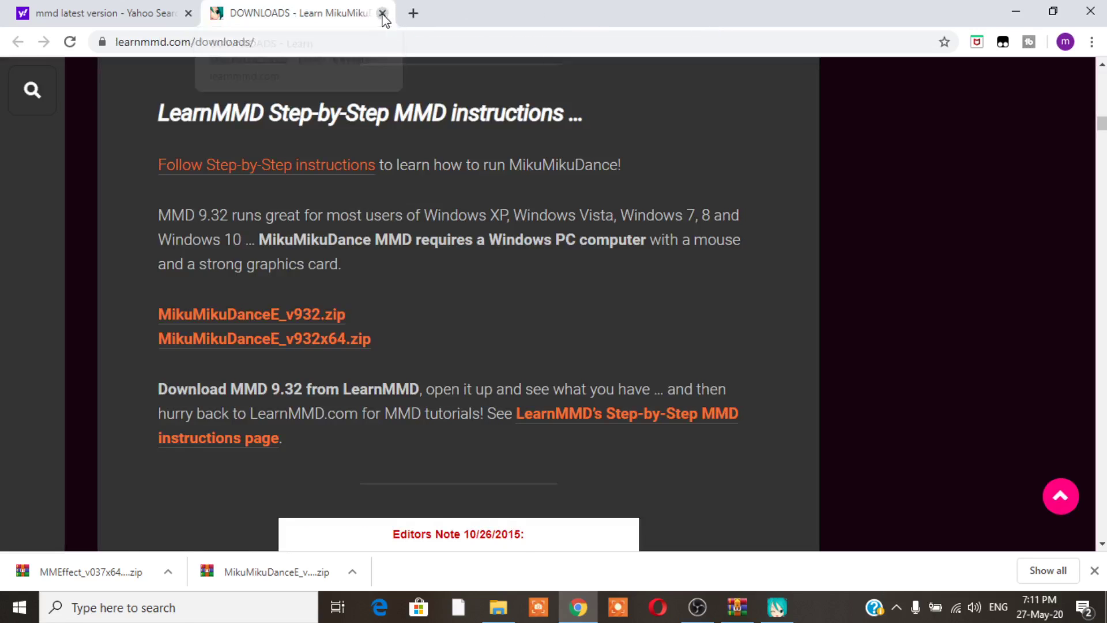
click(383, 13)
In a new tab, enter deviantart and go to the suggested DeviantArt search for MMD clothing models
click(218, 12)
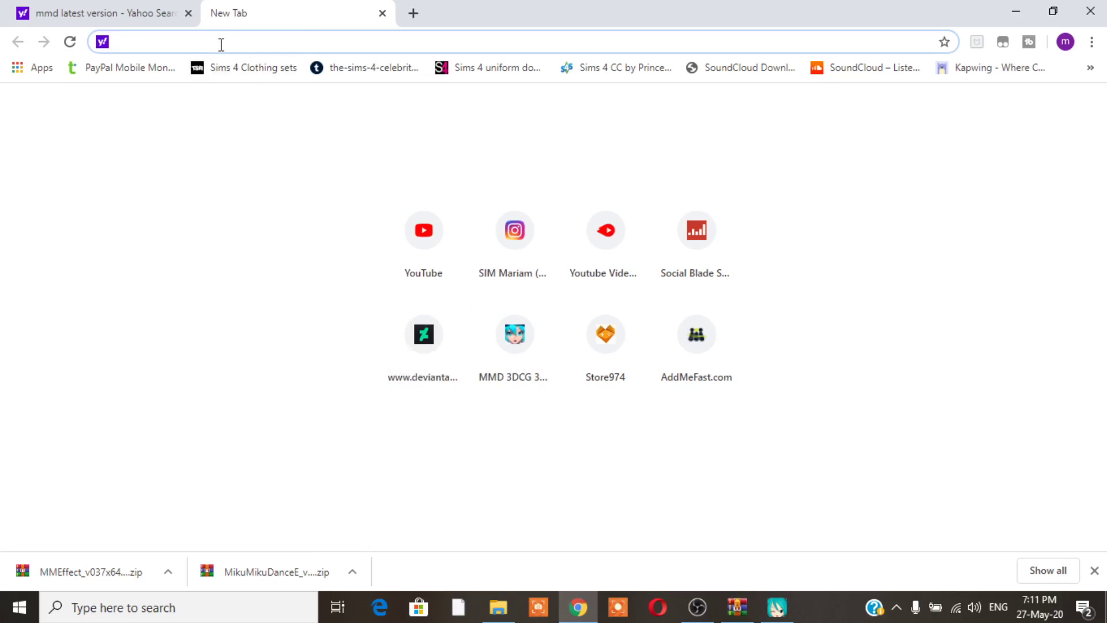
text(de)
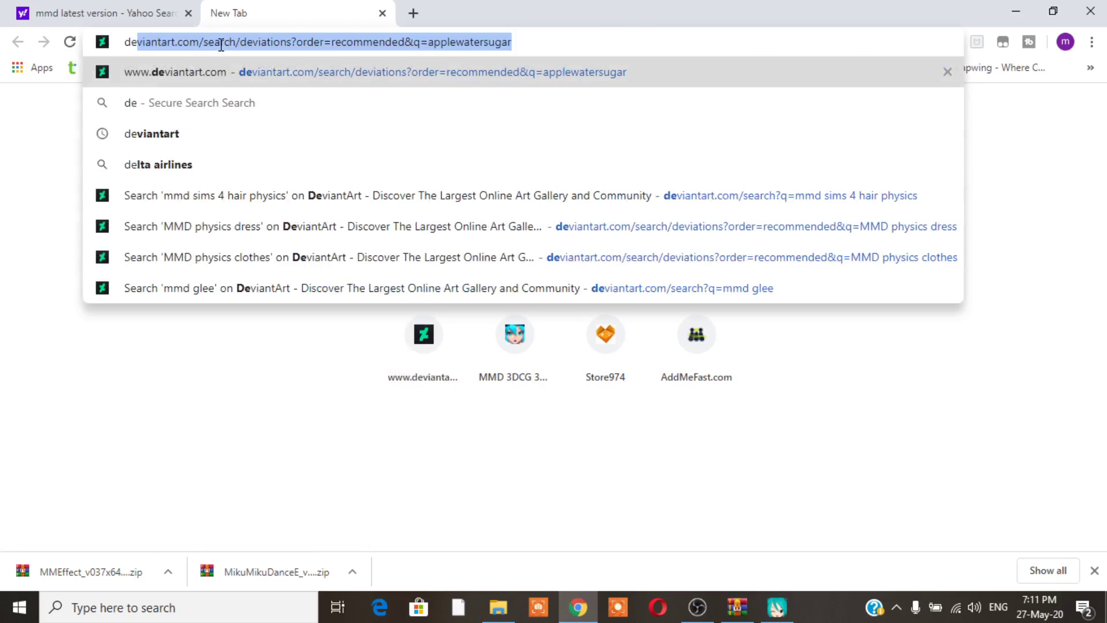
text(via)
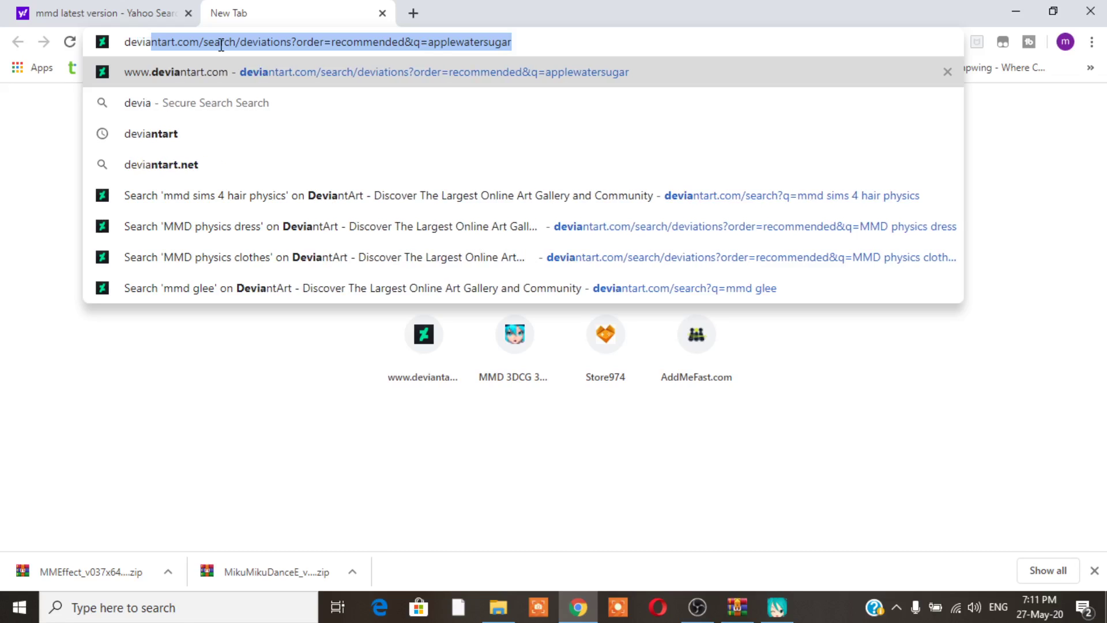
text(nt)
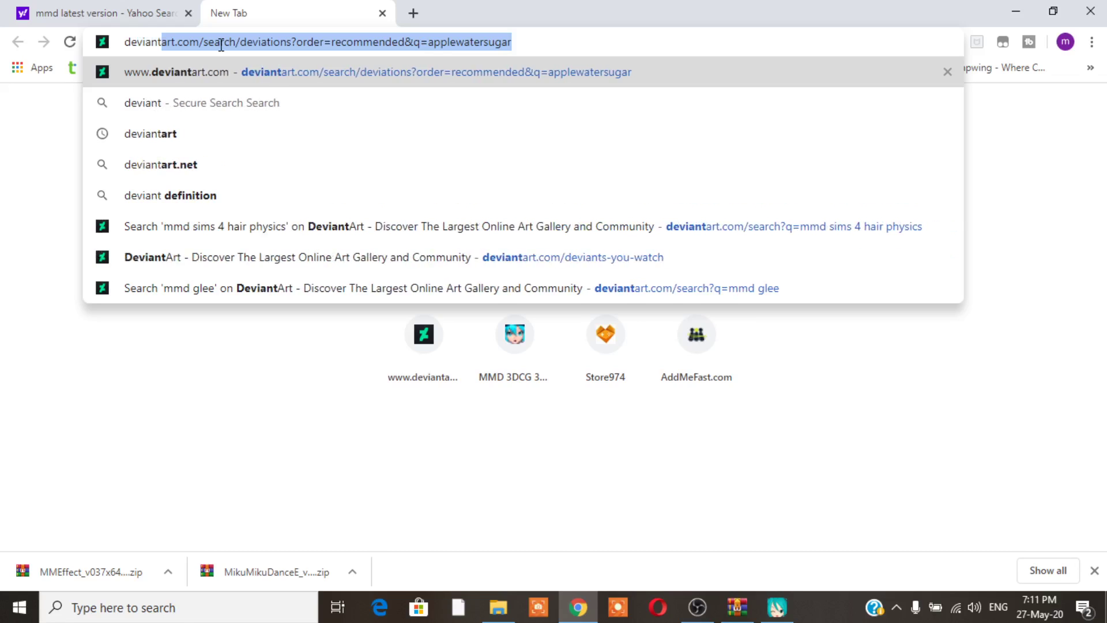
text(art)
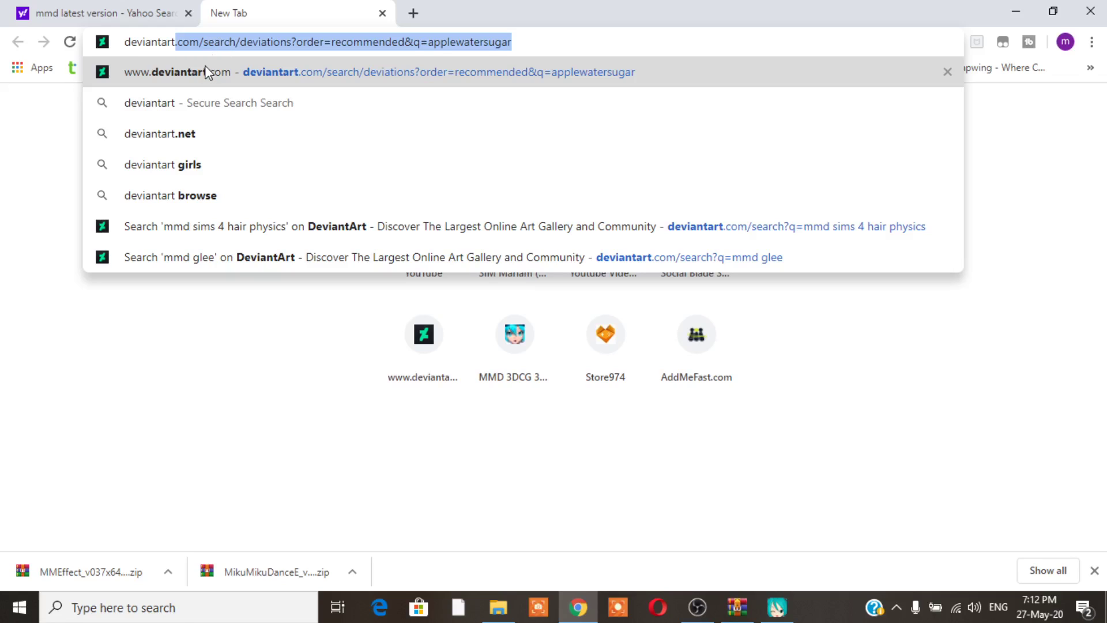
key(Return)
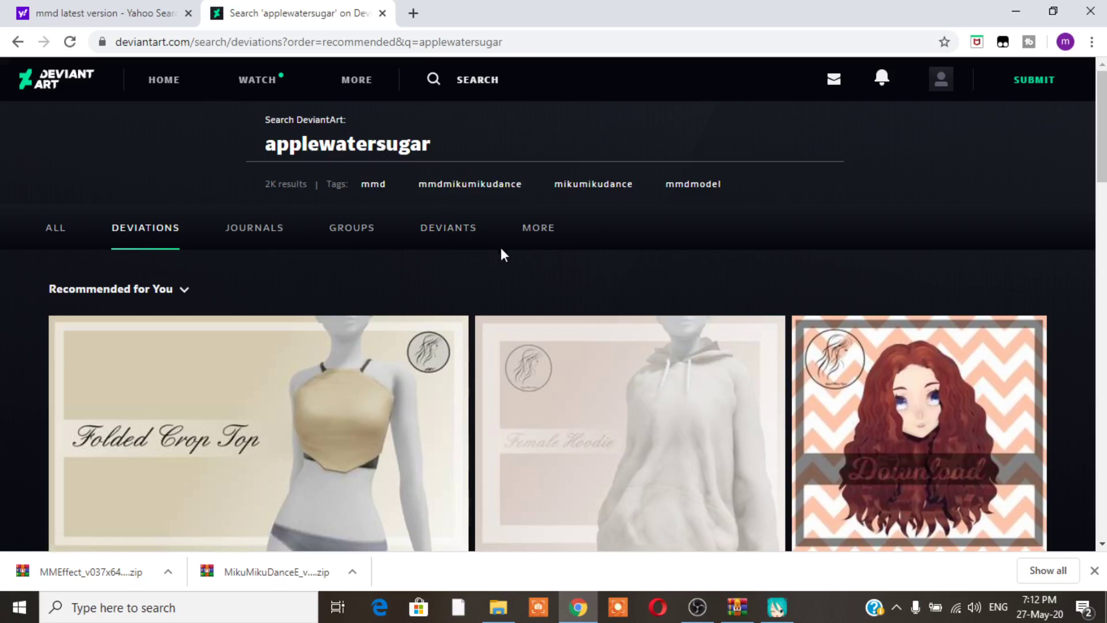
scroll(527, 293, down, 5)
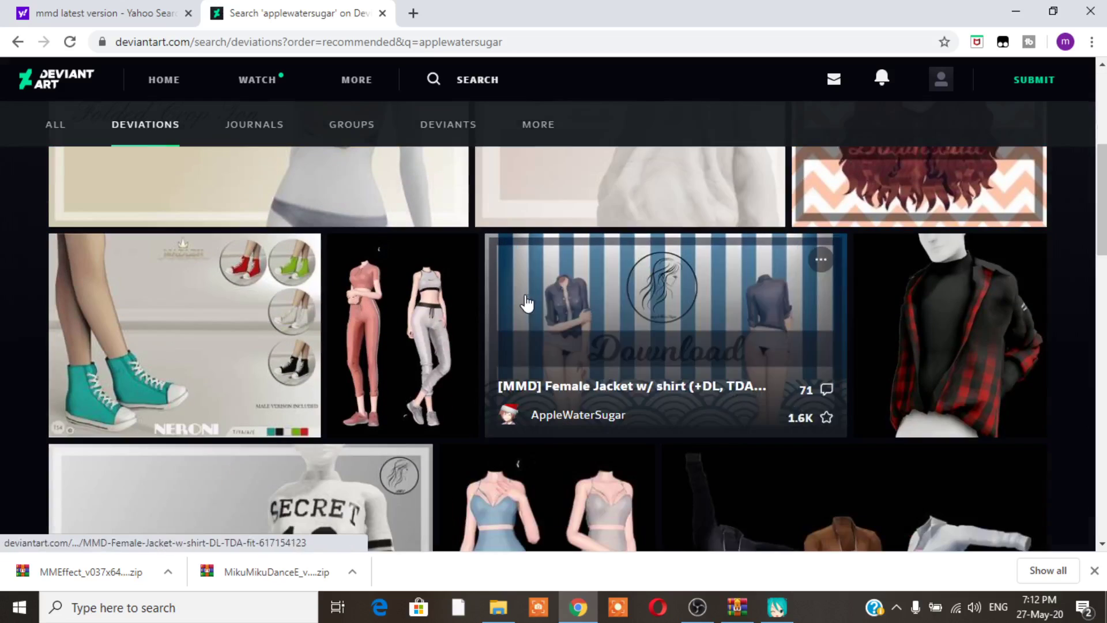
scroll(525, 291, up, 4)
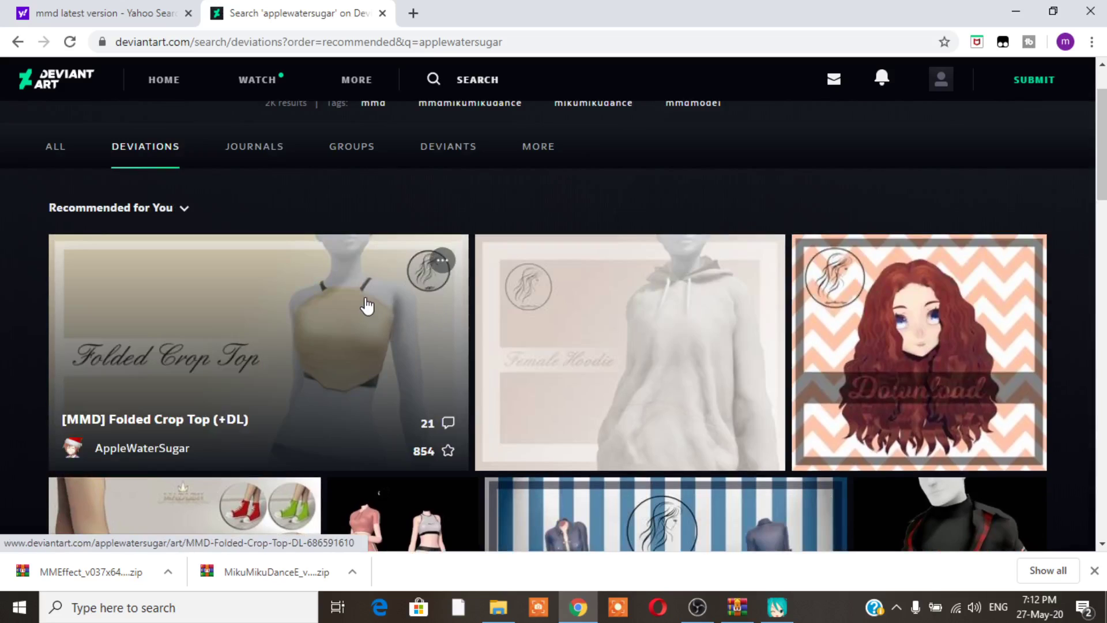
Open the creator's DeviantArt profile and browse its Latest Deviations carousel and page content
click(109, 451)
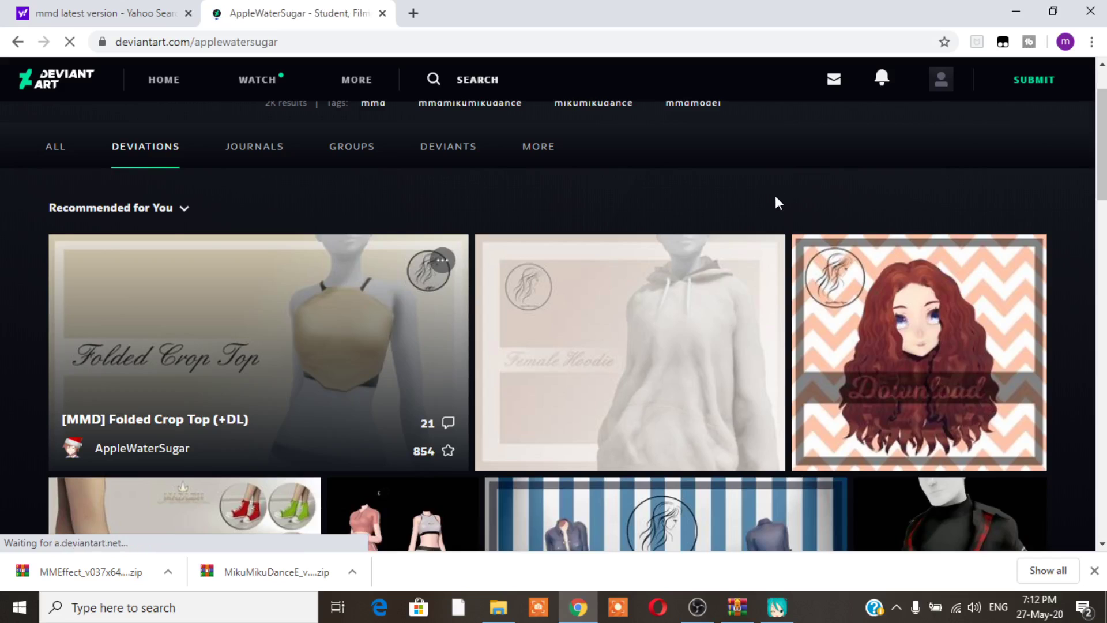
scroll(651, 481, down, 4)
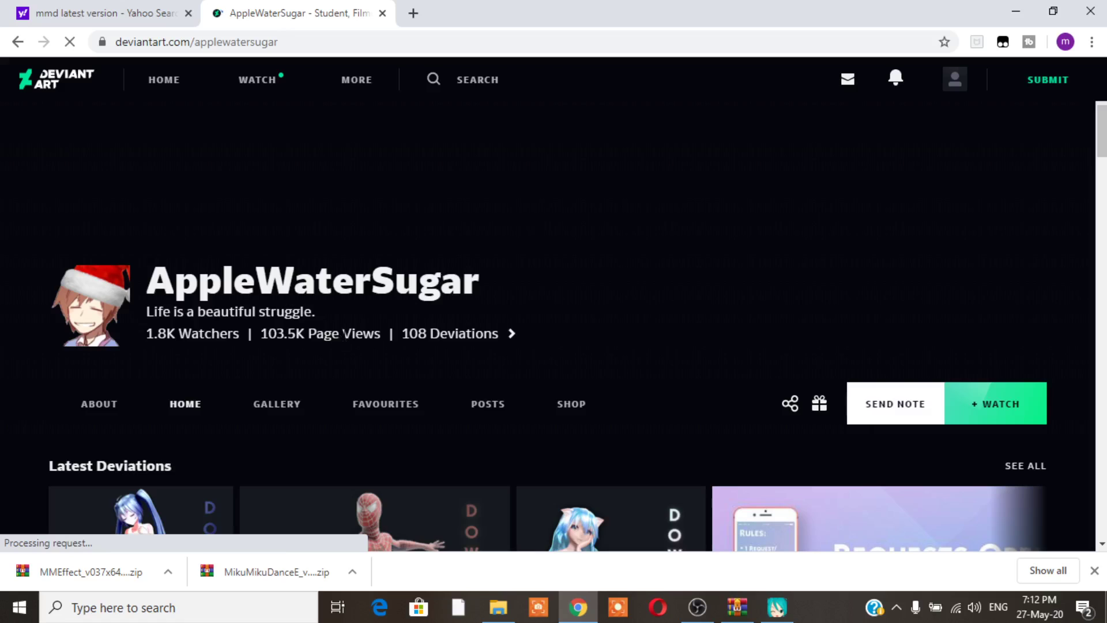
scroll(408, 490, down, 3)
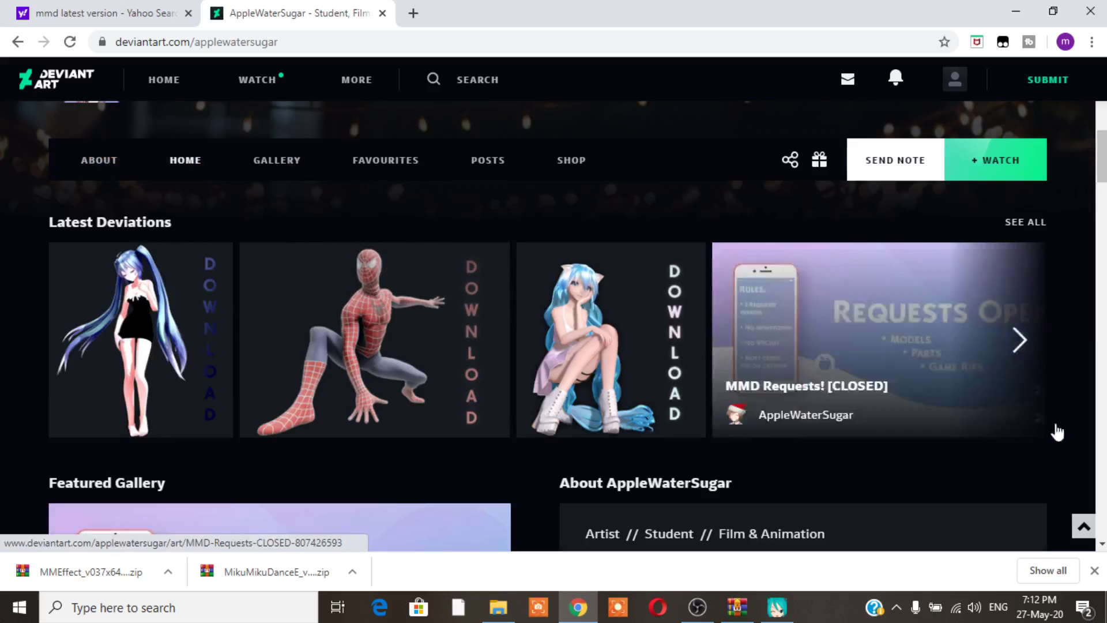
click(1020, 340)
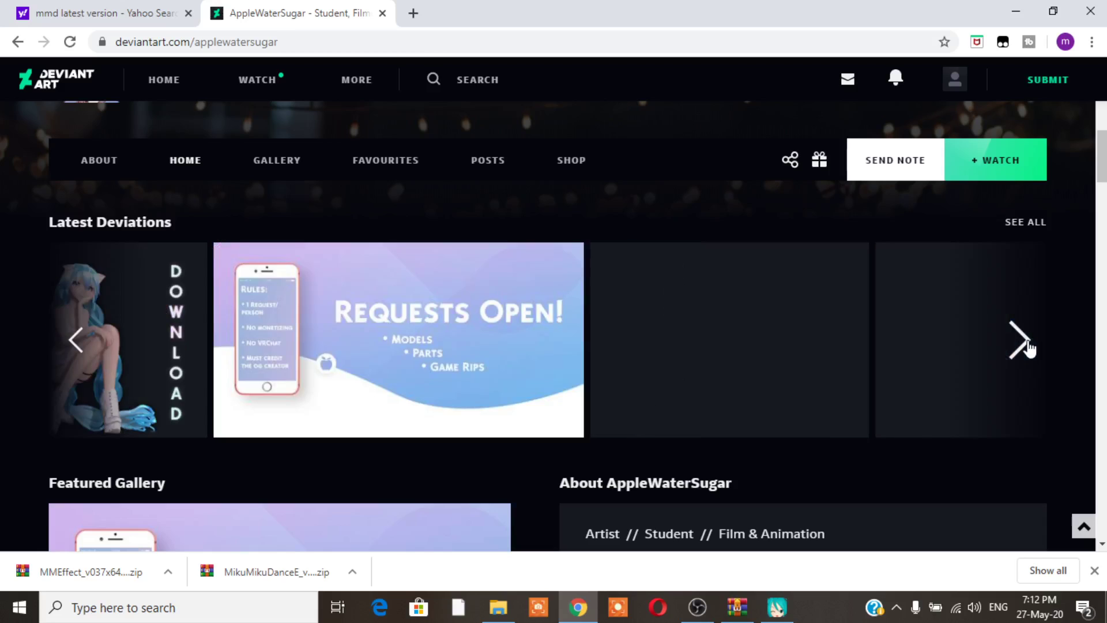
scroll(779, 404, down, 3)
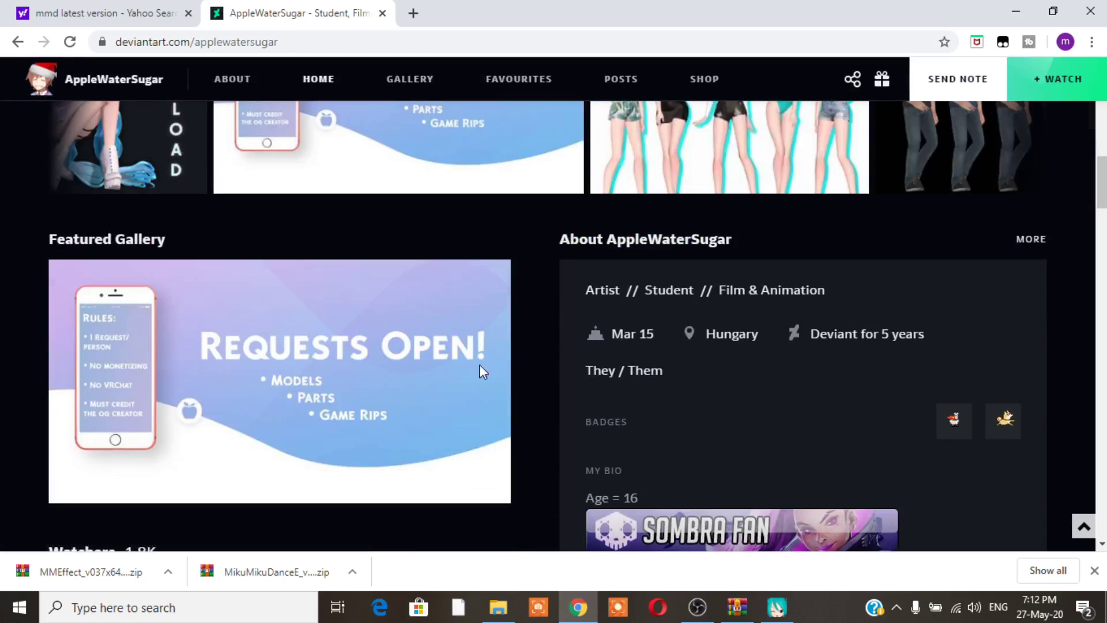
scroll(228, 289, down, 4)
scroll(228, 289, down, 3)
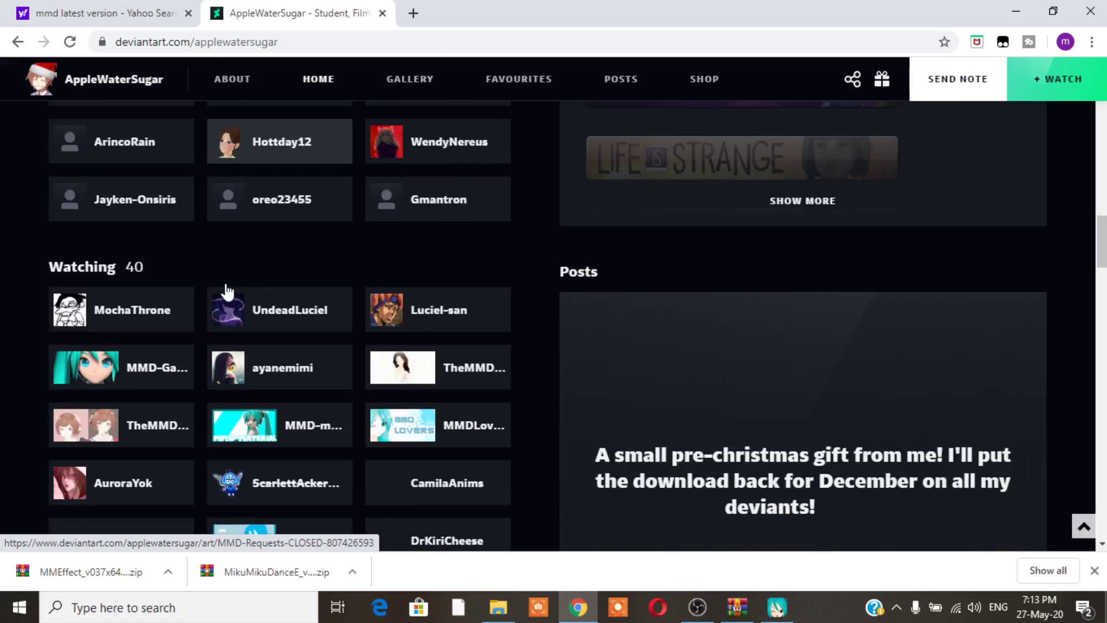
scroll(225, 292, down, 2)
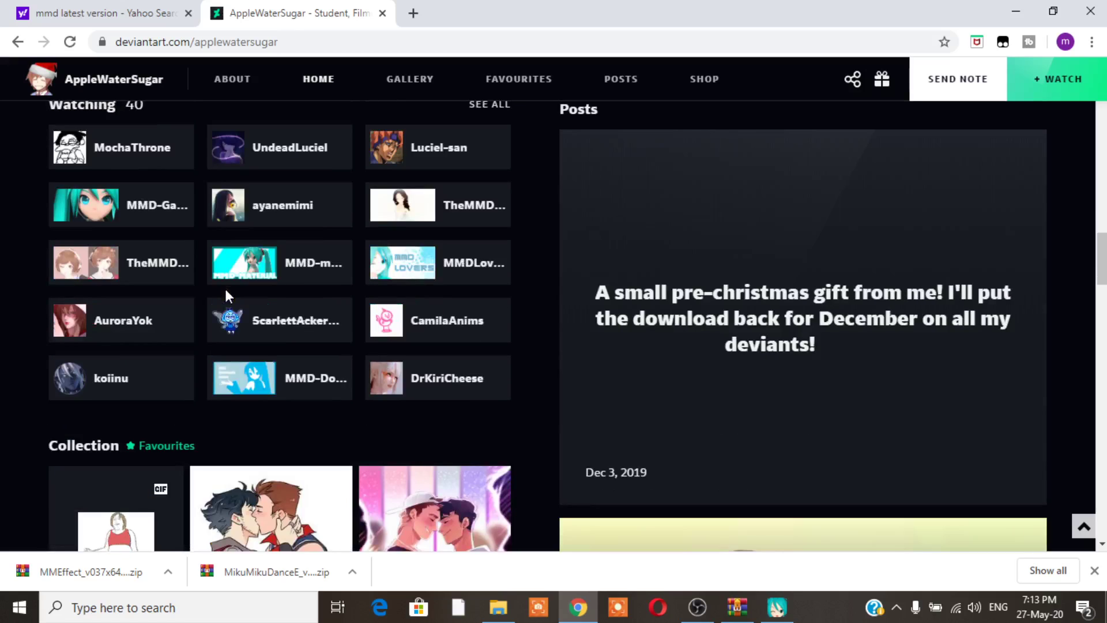
scroll(225, 294, down, 7)
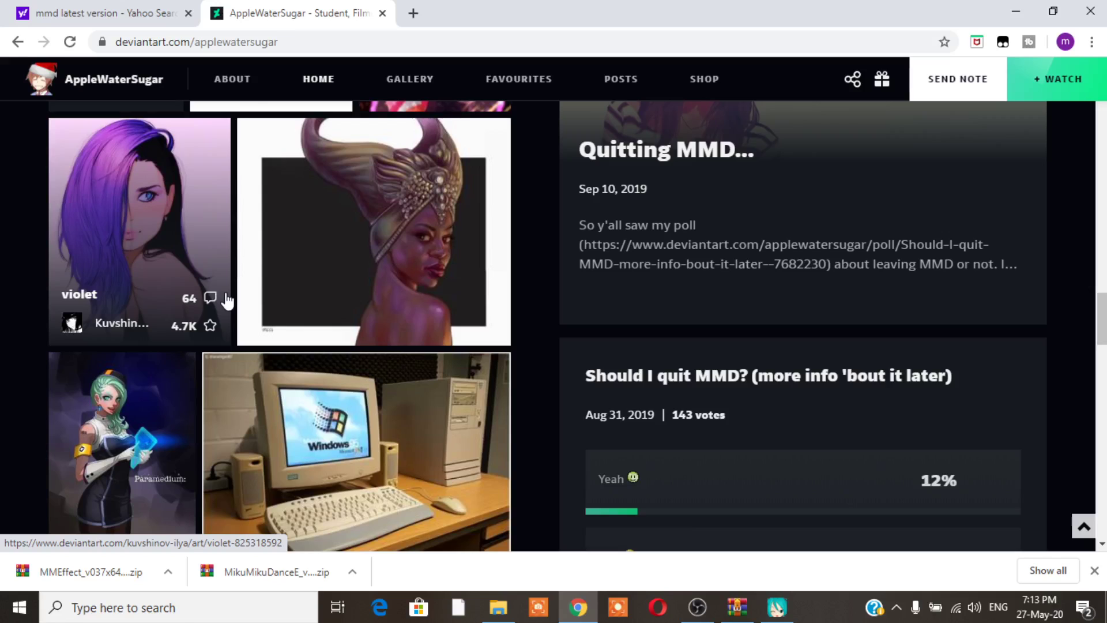
scroll(225, 299, down, 3)
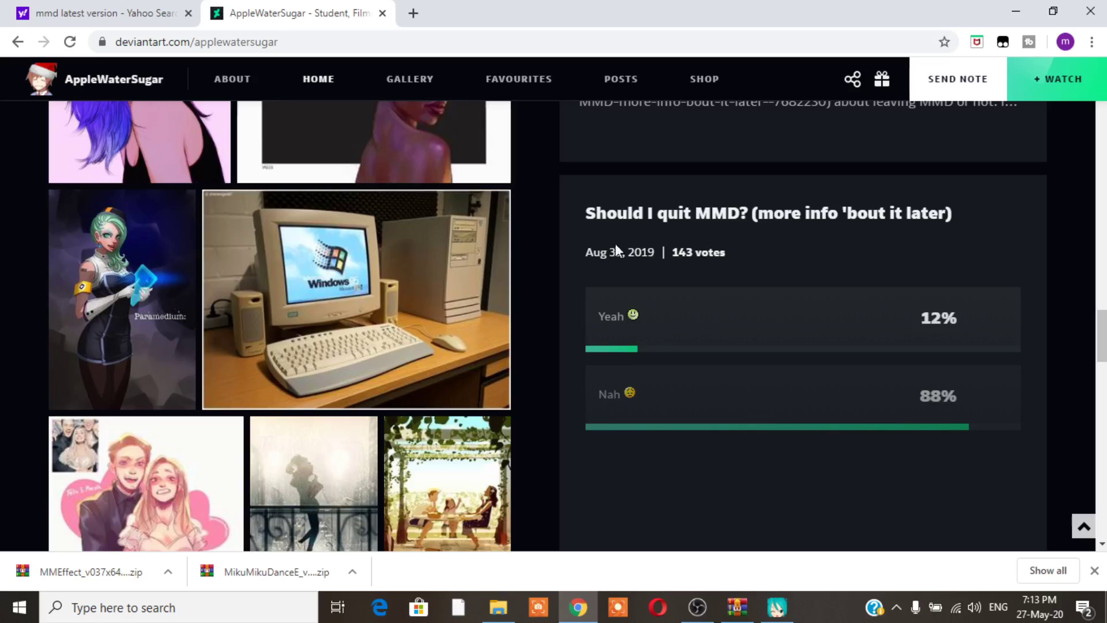
scroll(240, 323, down, 1)
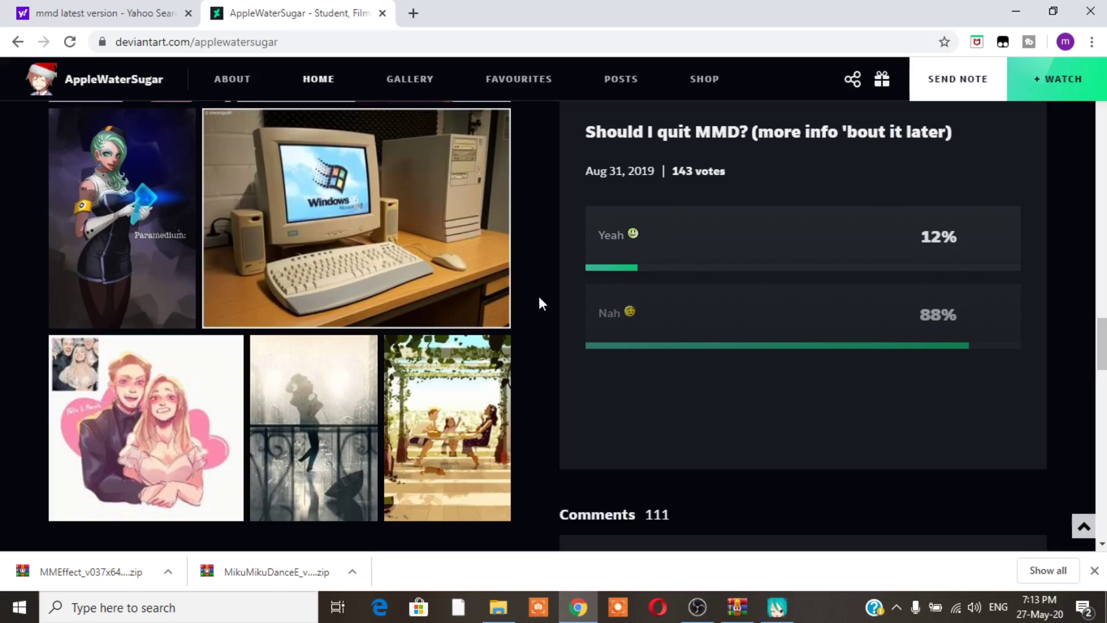
Scroll further down the profile page, then back up to the top
mouse_move(591, 348)
scroll(527, 322, down, 5)
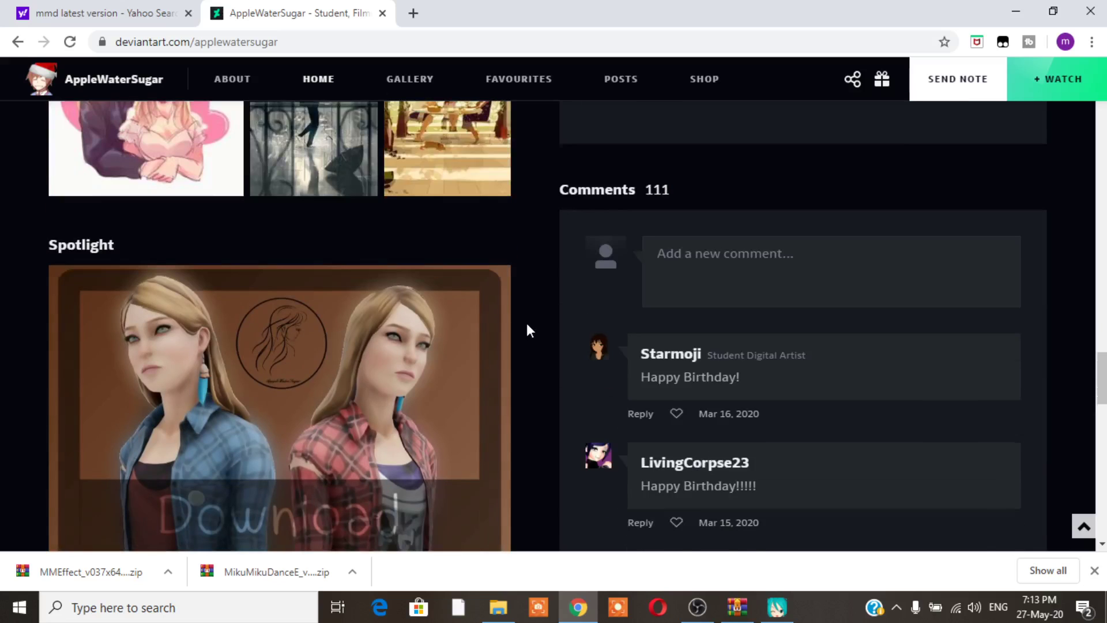
scroll(528, 324, down, 1)
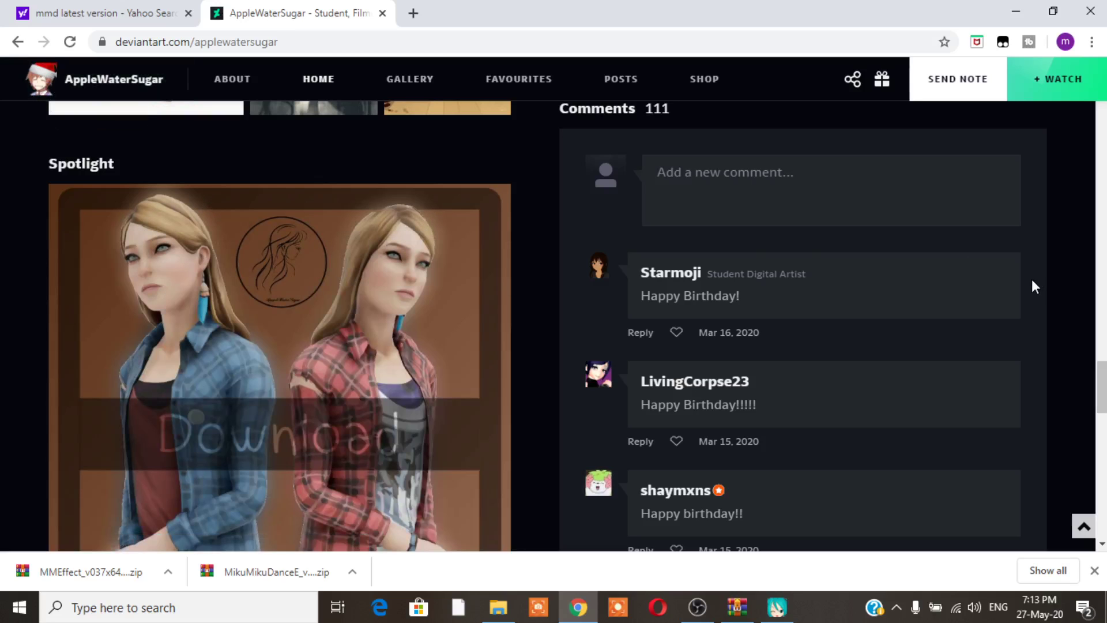
scroll(1032, 286, up, 5)
scroll(1033, 288, up, 11)
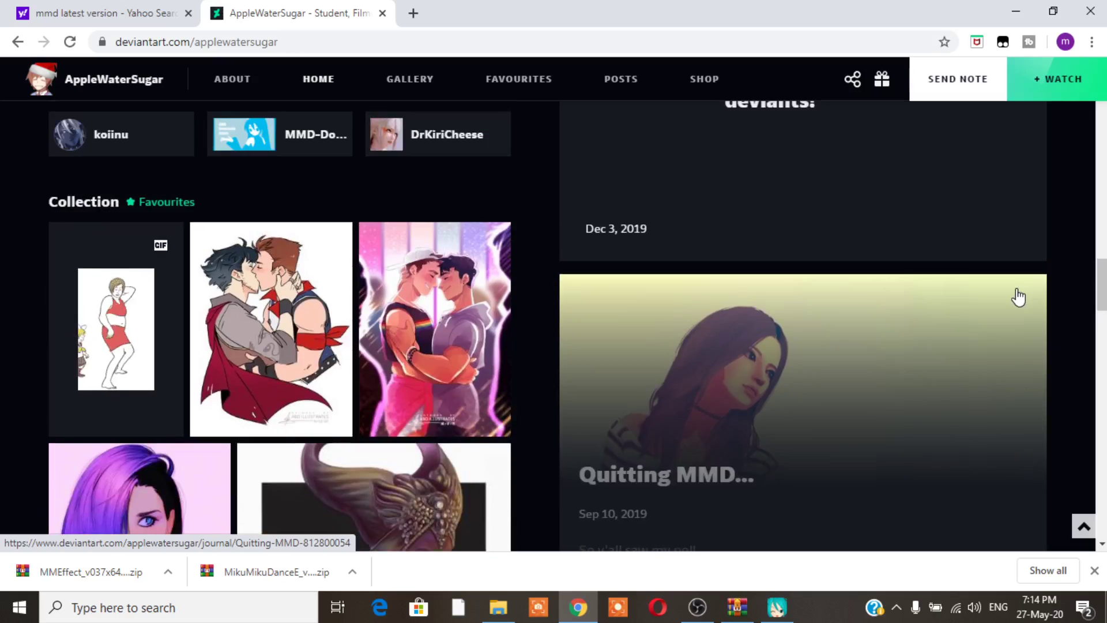
scroll(1015, 297, up, 14)
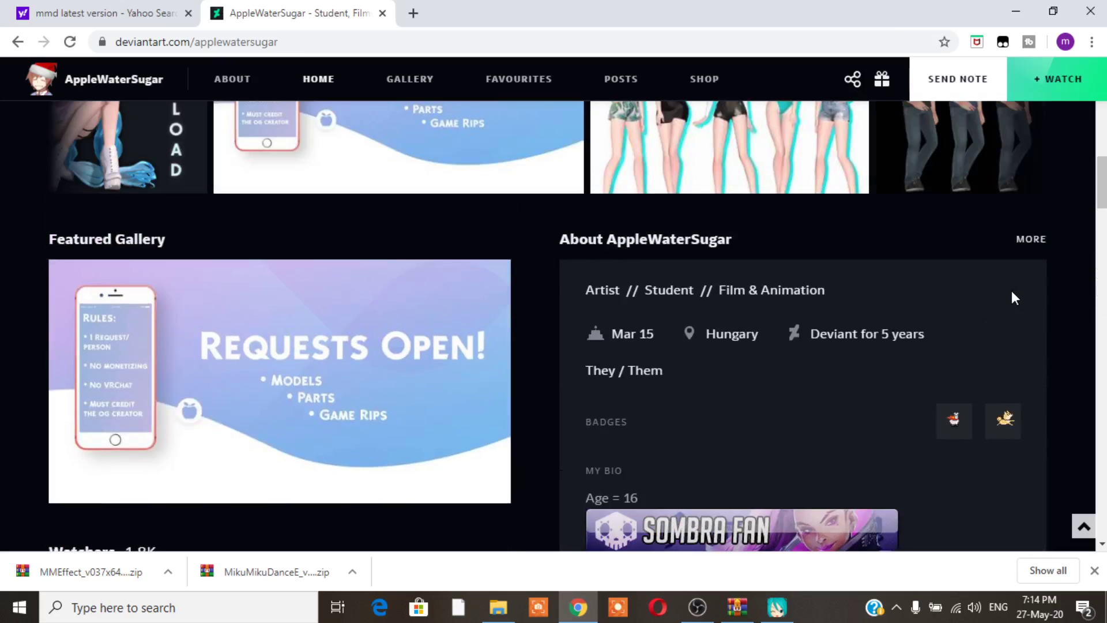
scroll(1014, 300, up, 1)
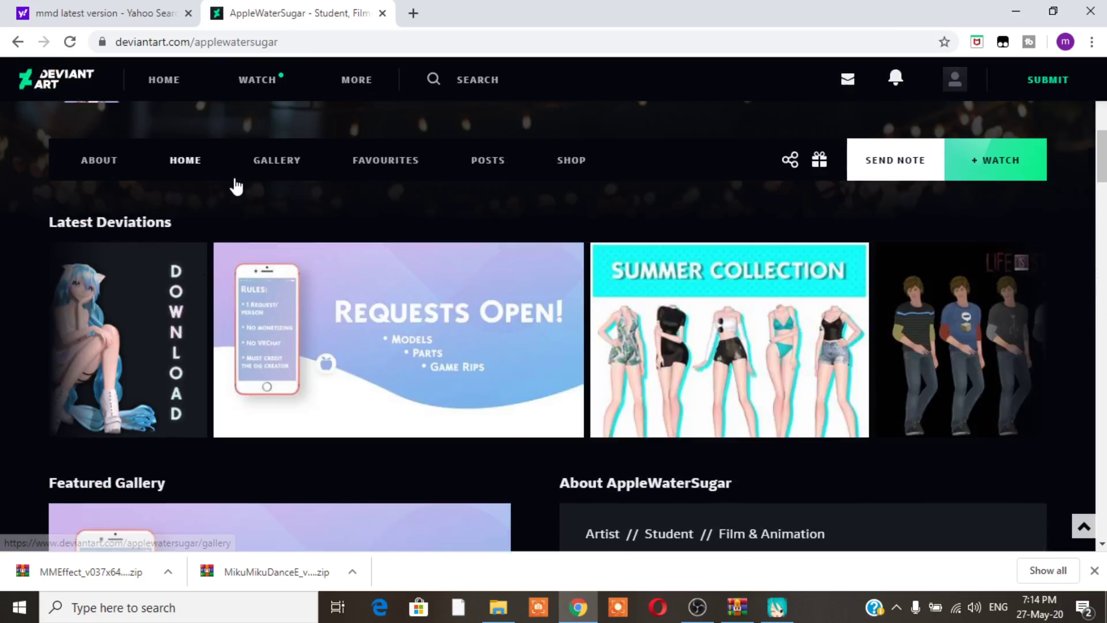
Open the gallery, page the folder carousel right, and open Sims 4 Bases to its three thumbnails
click(269, 163)
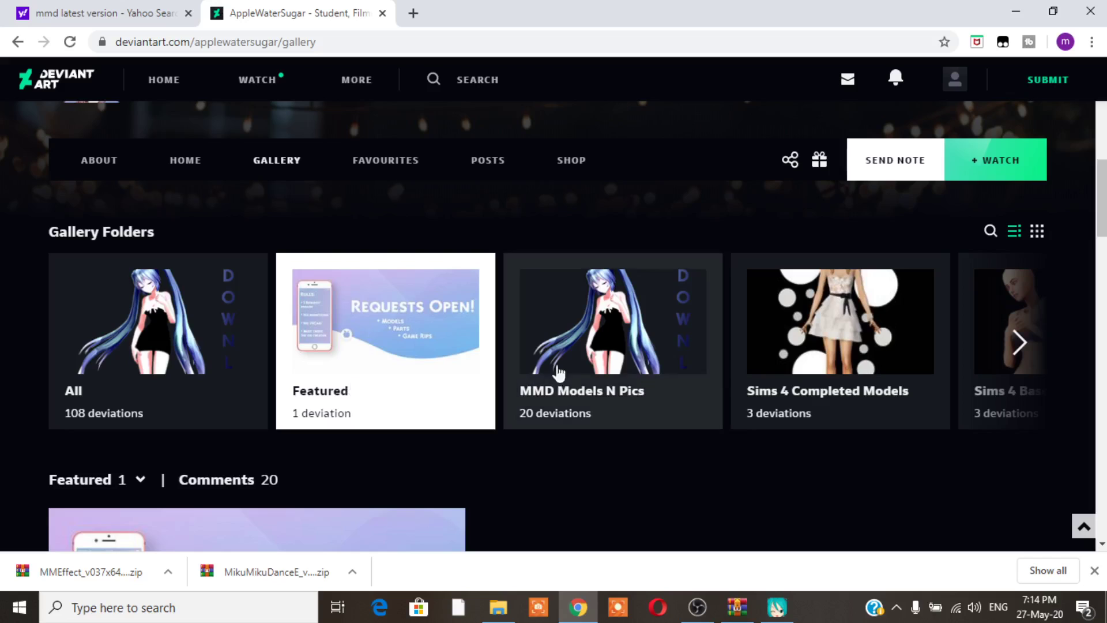
click(1020, 343)
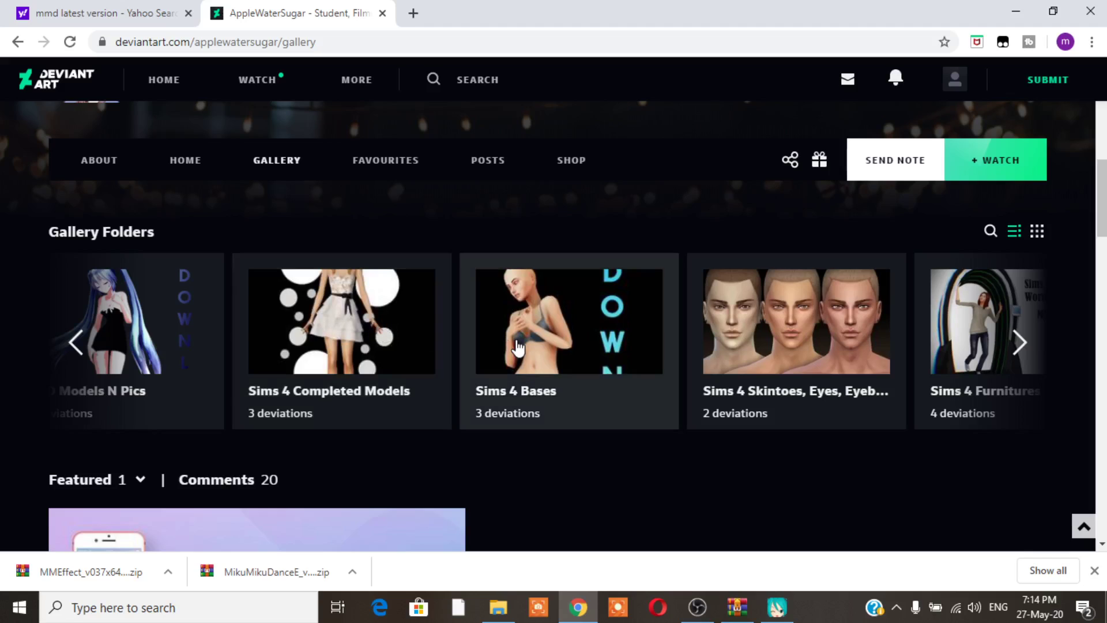
click(502, 353)
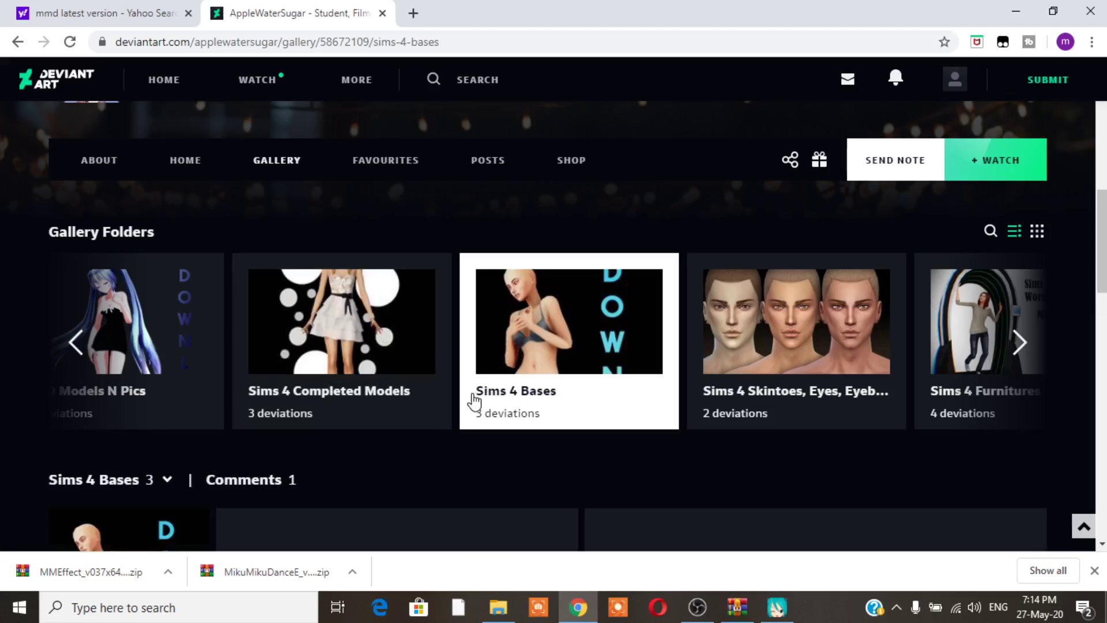
scroll(487, 479, down, 5)
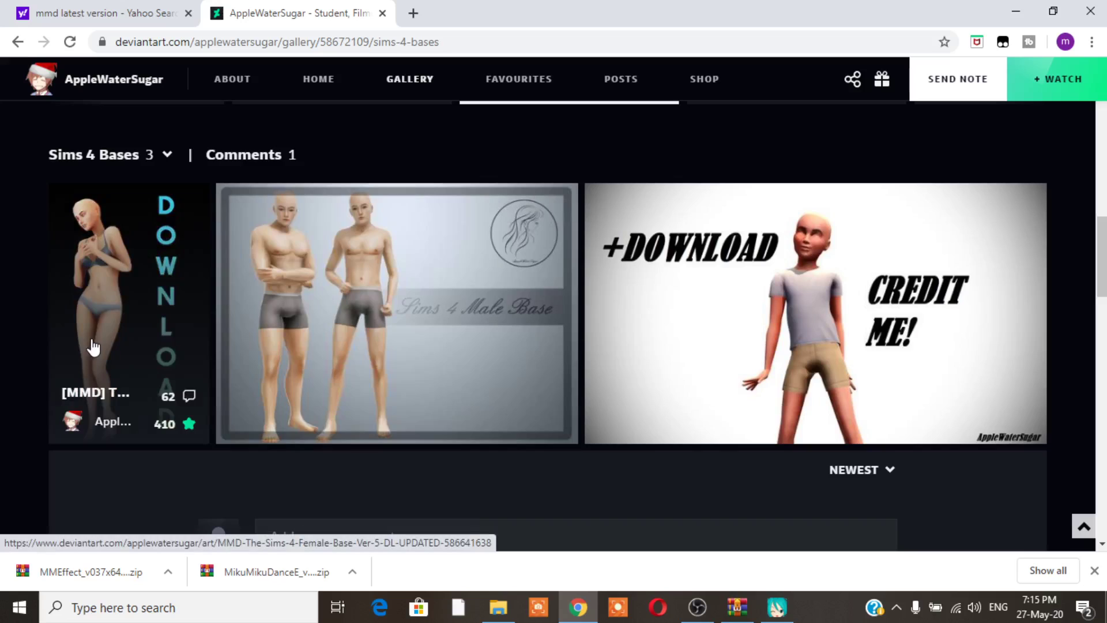
Open the [MMD] The Sims 4 Female Base Ver. 5 page and skim its description
click(90, 282)
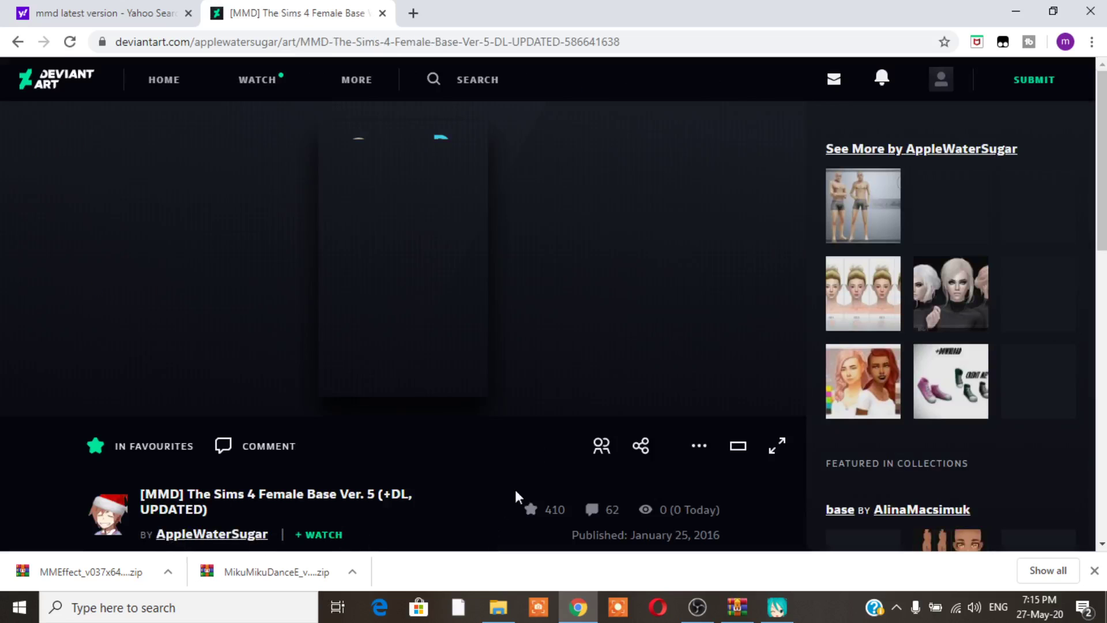
scroll(435, 470, down, 1)
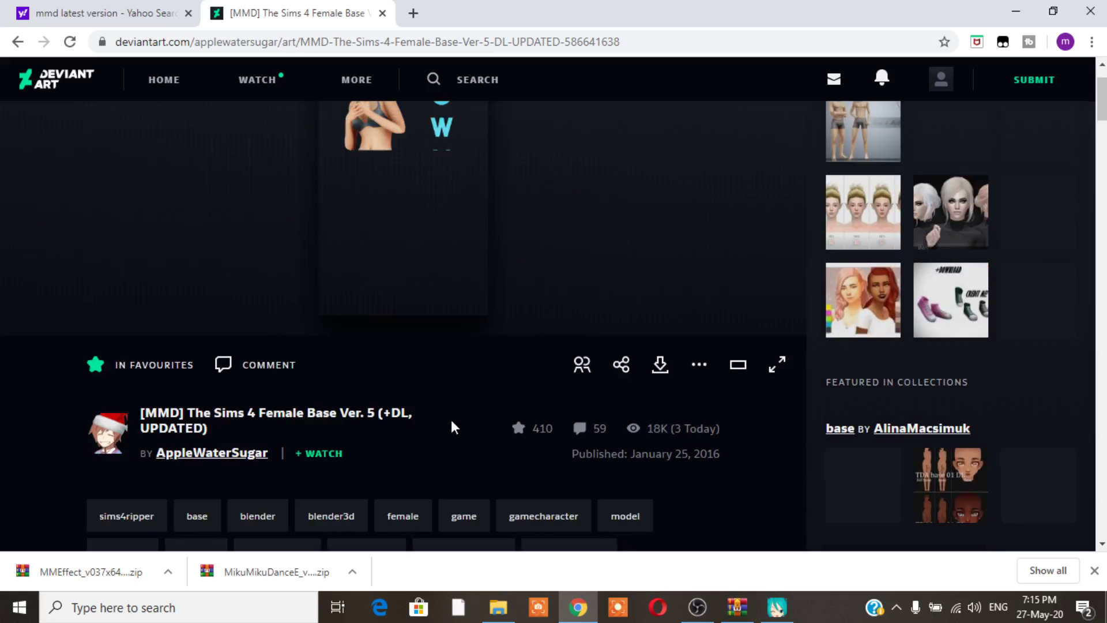
scroll(451, 427, down, 5)
scroll(473, 404, down, 8)
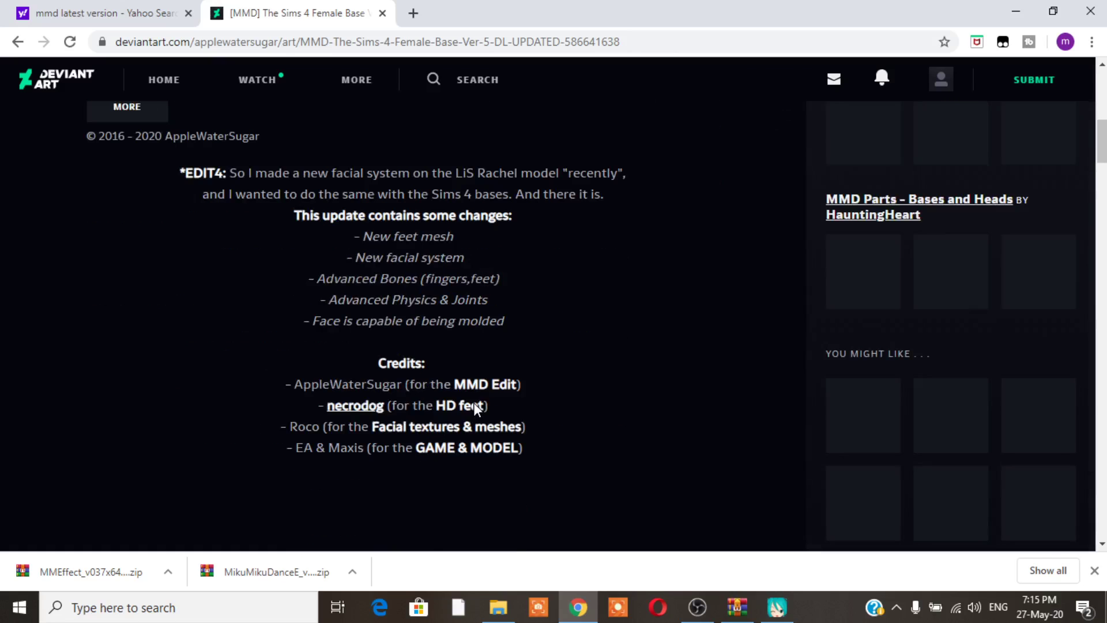
scroll(470, 419, down, 5)
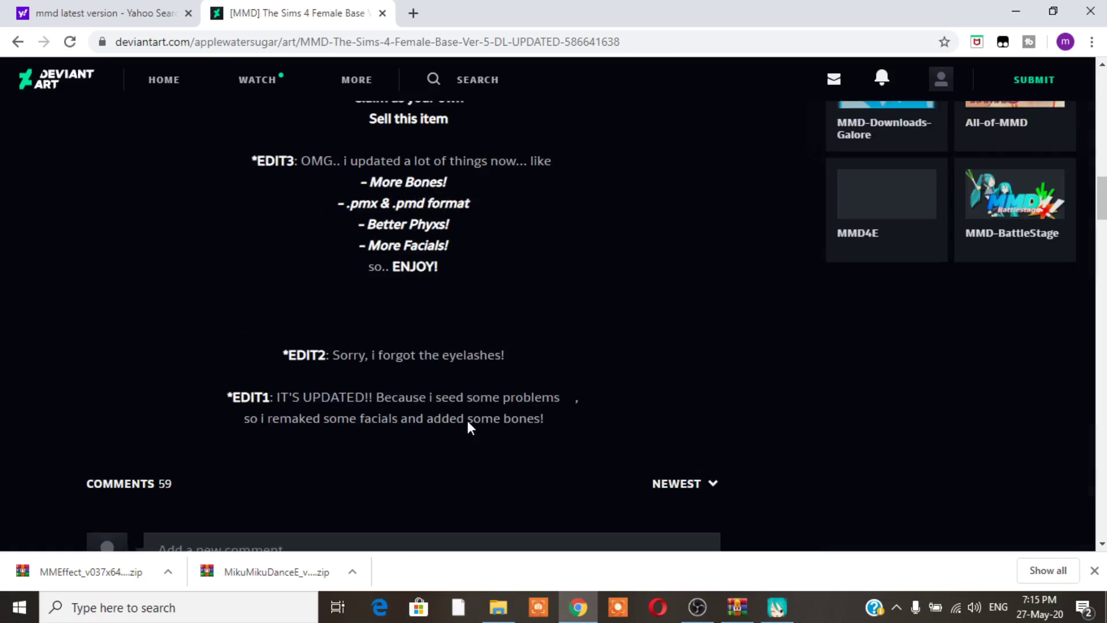
scroll(468, 421, up, 5)
scroll(468, 421, up, 4)
scroll(468, 419, up, 3)
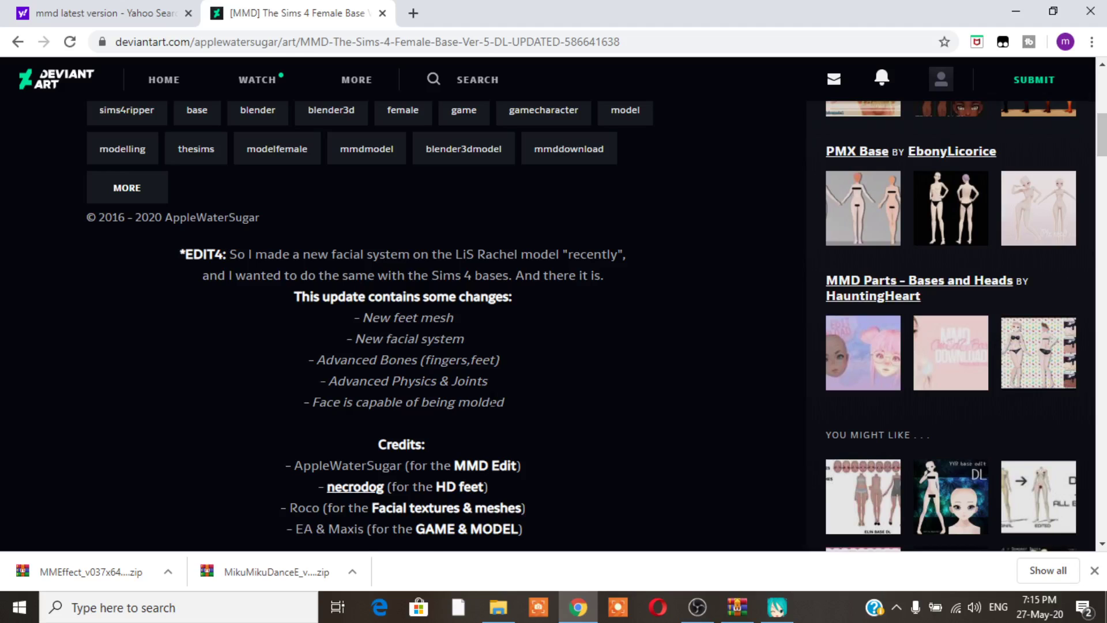
Read through the credits and comments, then scroll back up to the download image
scroll(493, 404, down, 4)
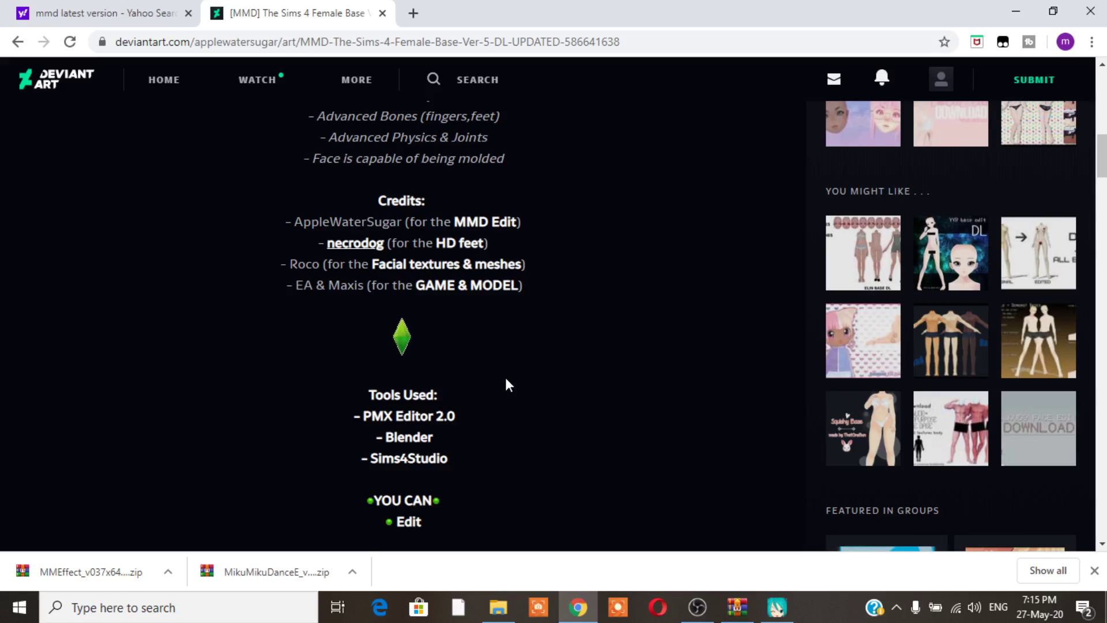
scroll(506, 389, down, 3)
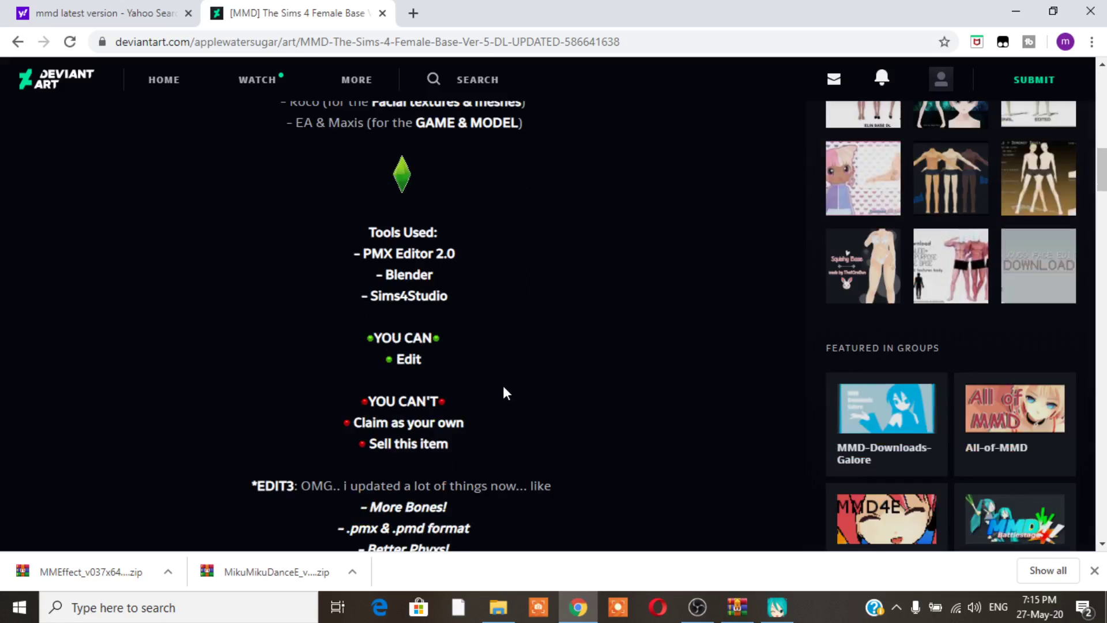
scroll(503, 386, down, 3)
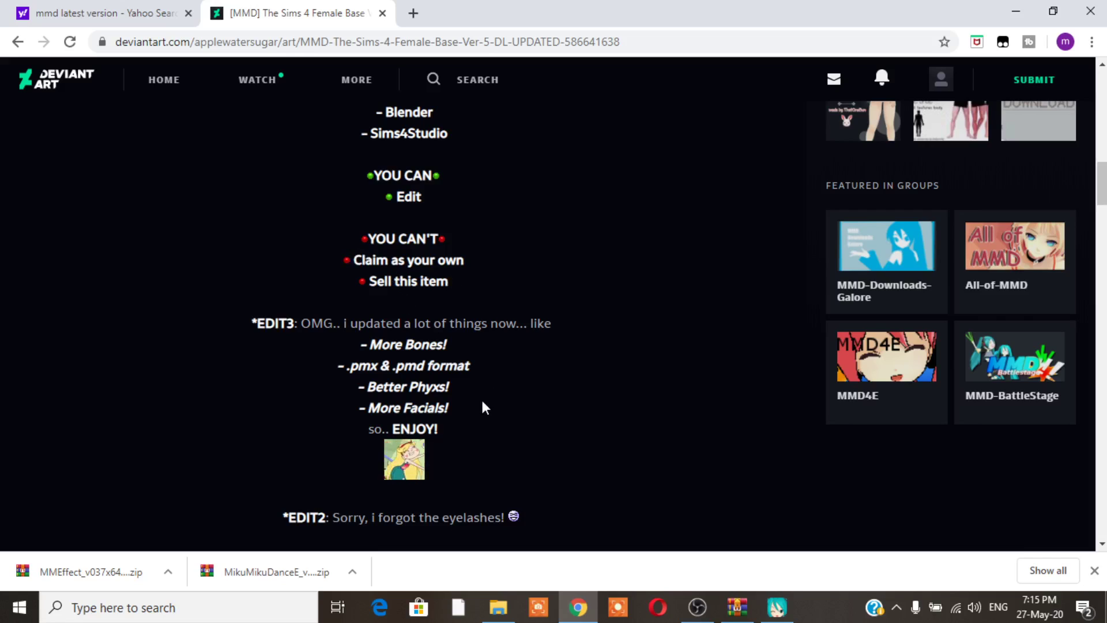
scroll(482, 408, down, 5)
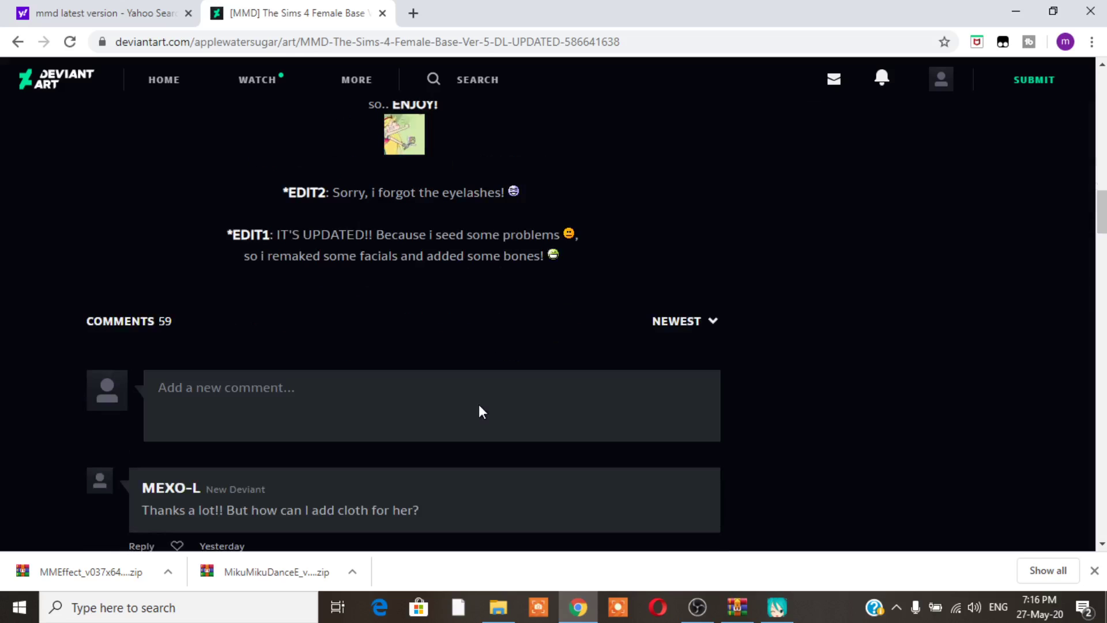
scroll(482, 411, down, 1)
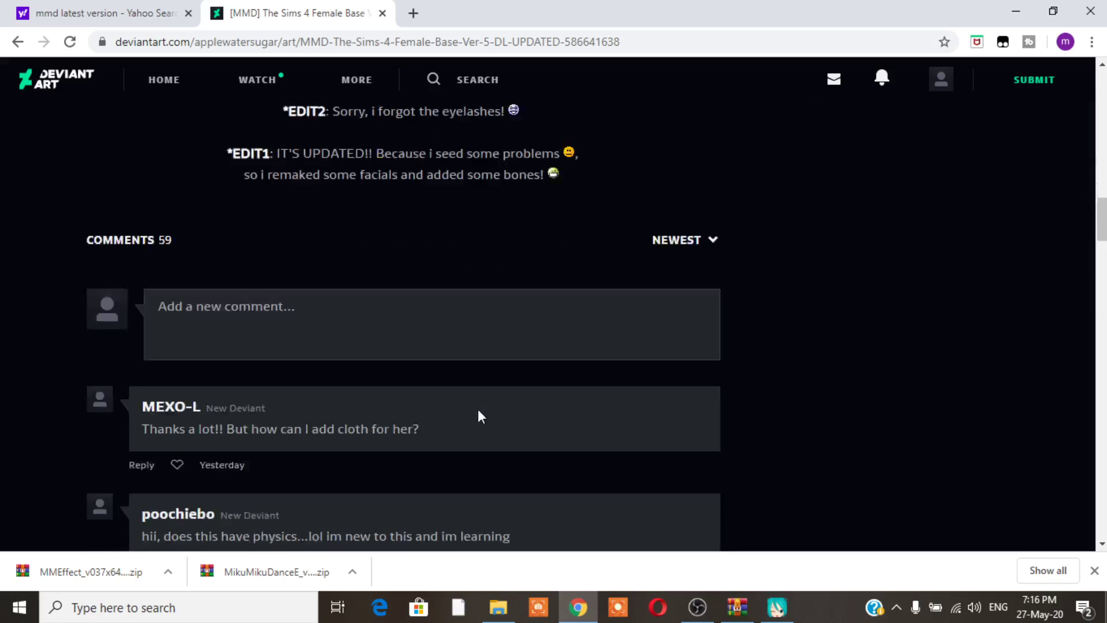
scroll(478, 410, down, 4)
scroll(477, 410, up, 20)
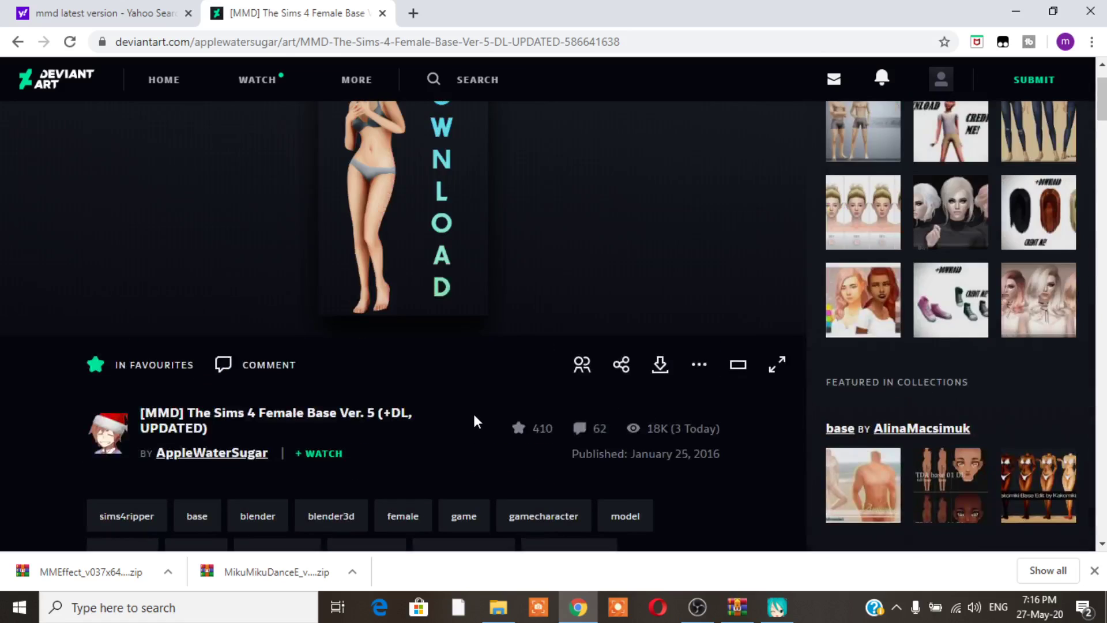
scroll(355, 482, down, 3)
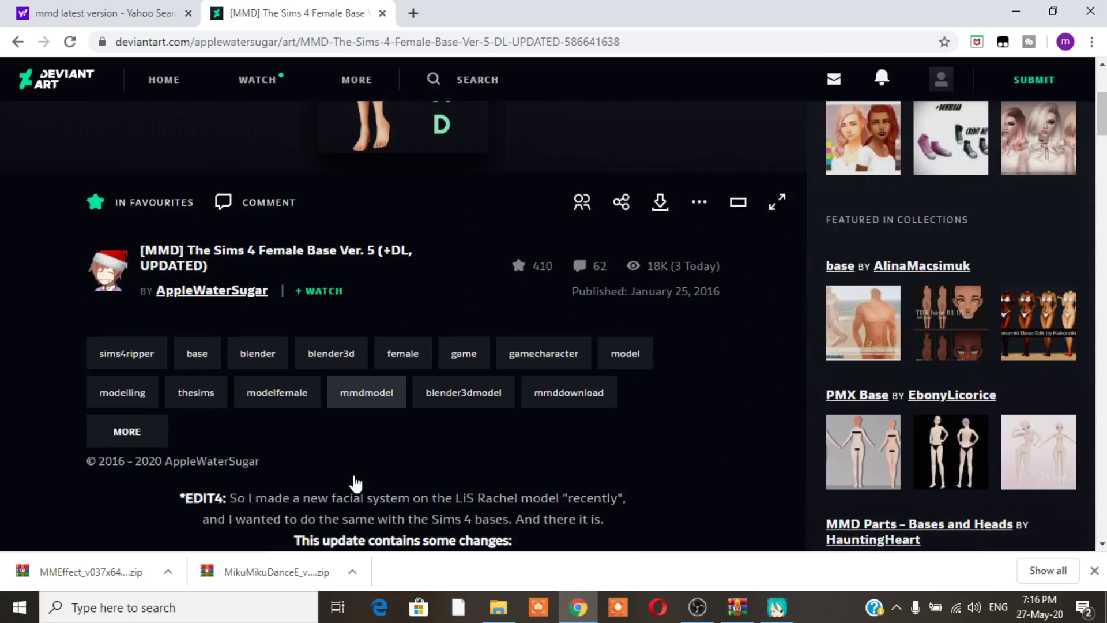
scroll(355, 483, down, 15)
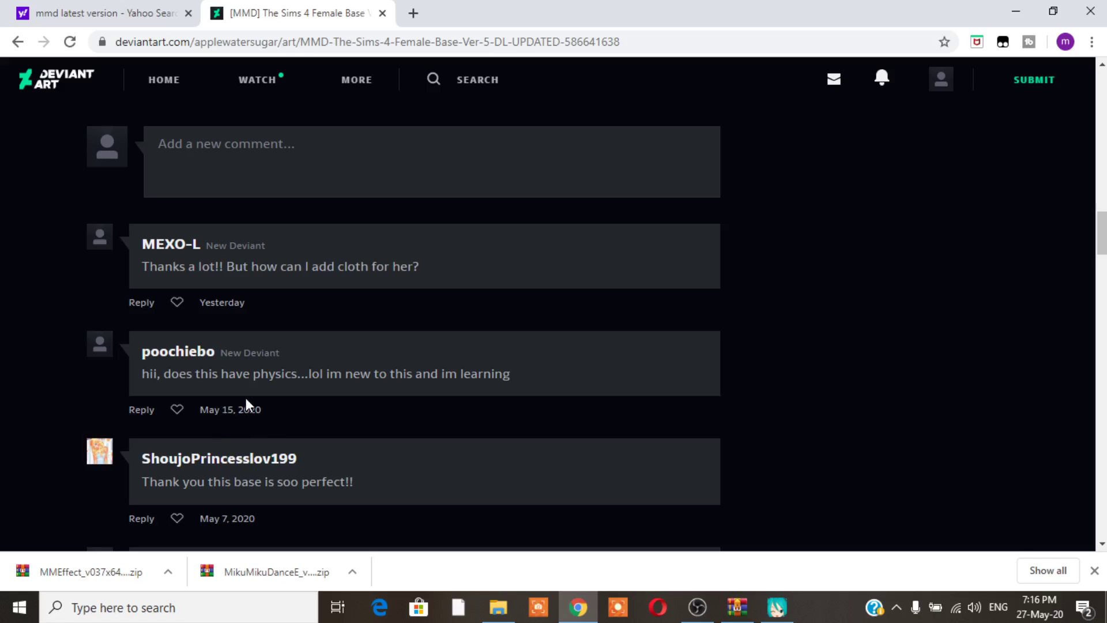
scroll(303, 392, up, 15)
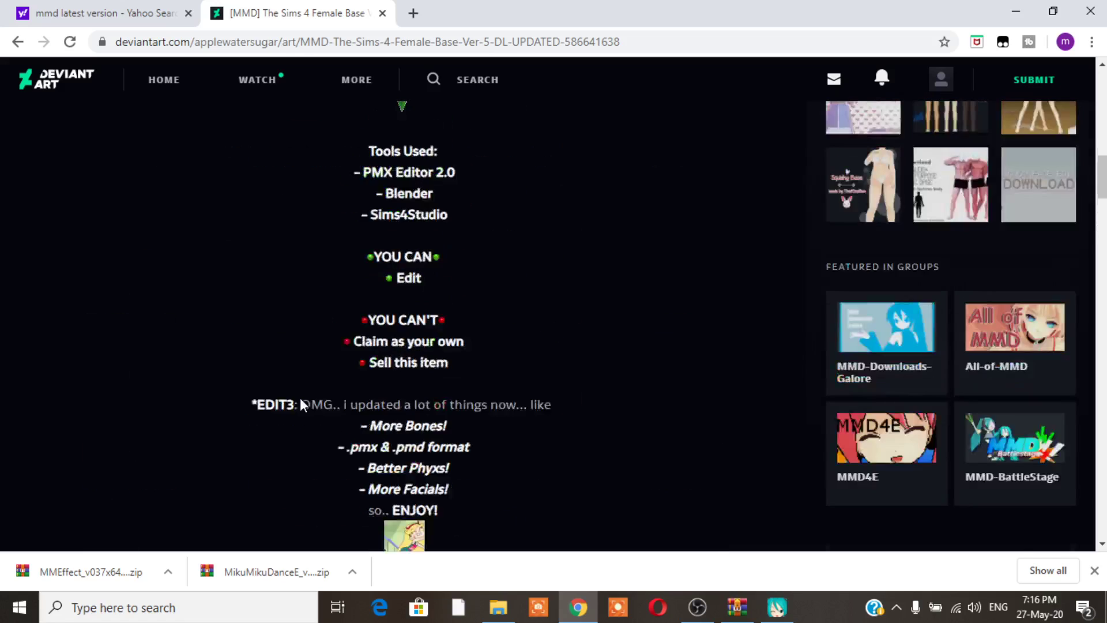
scroll(297, 408, up, 4)
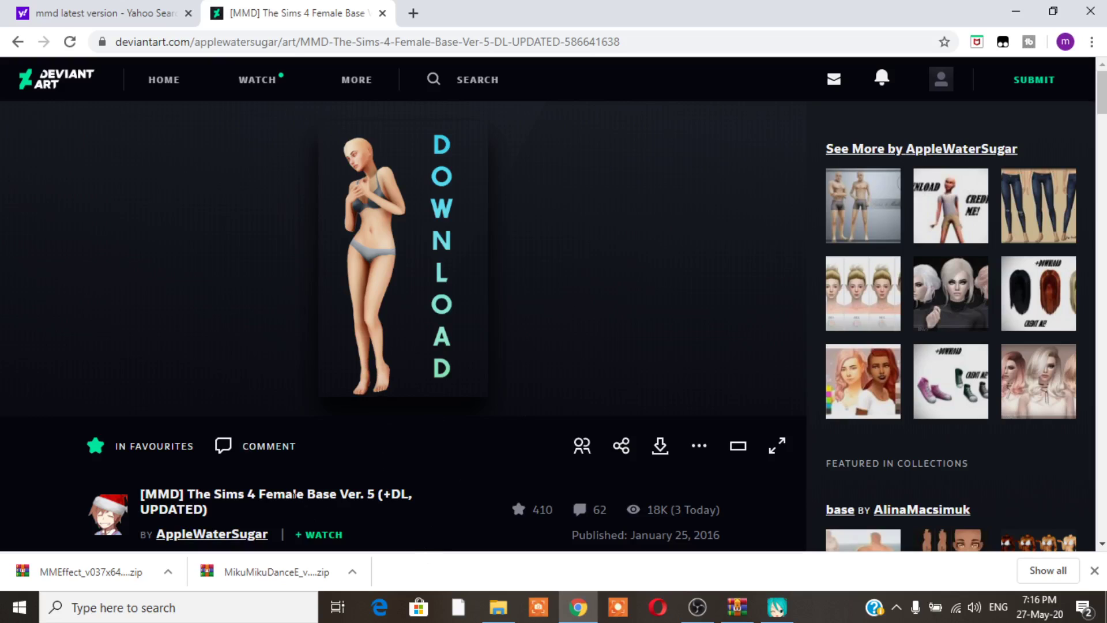
scroll(407, 455, down, 3)
scroll(407, 455, up, 1)
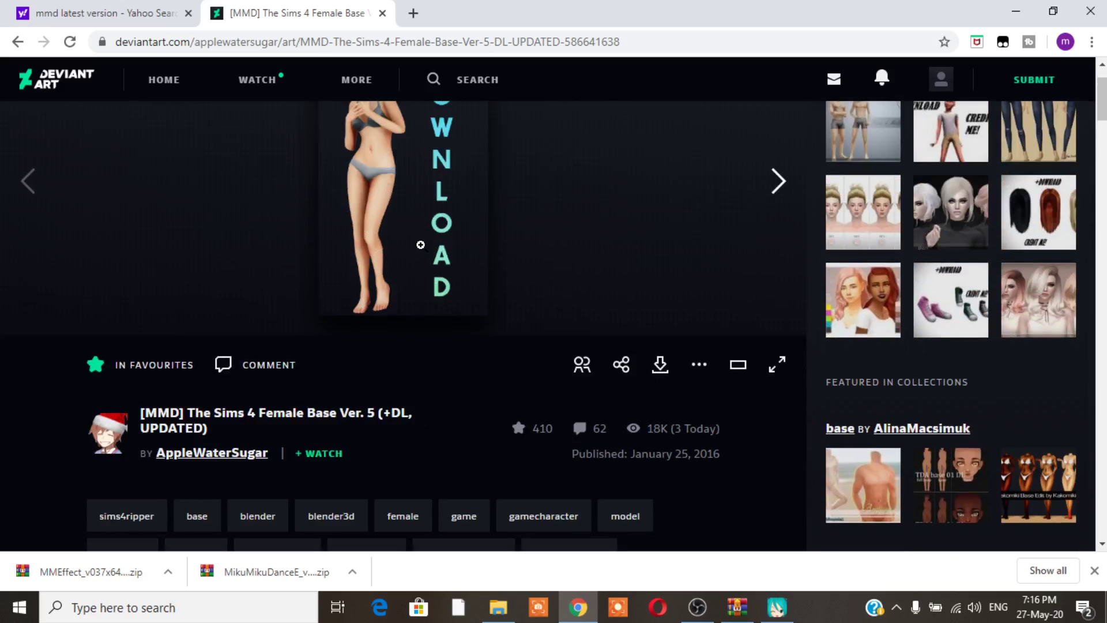
scroll(420, 245, up, 1)
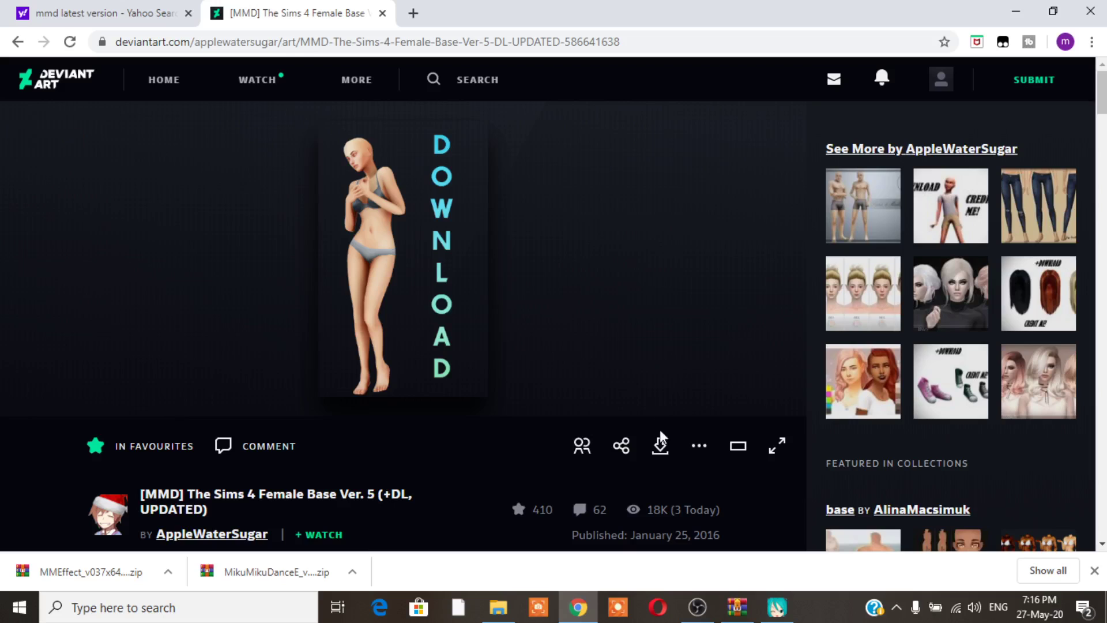
Download the Sims 4 Female Base model, then minimize MikuMikuDance to reveal its program folder
click(666, 454)
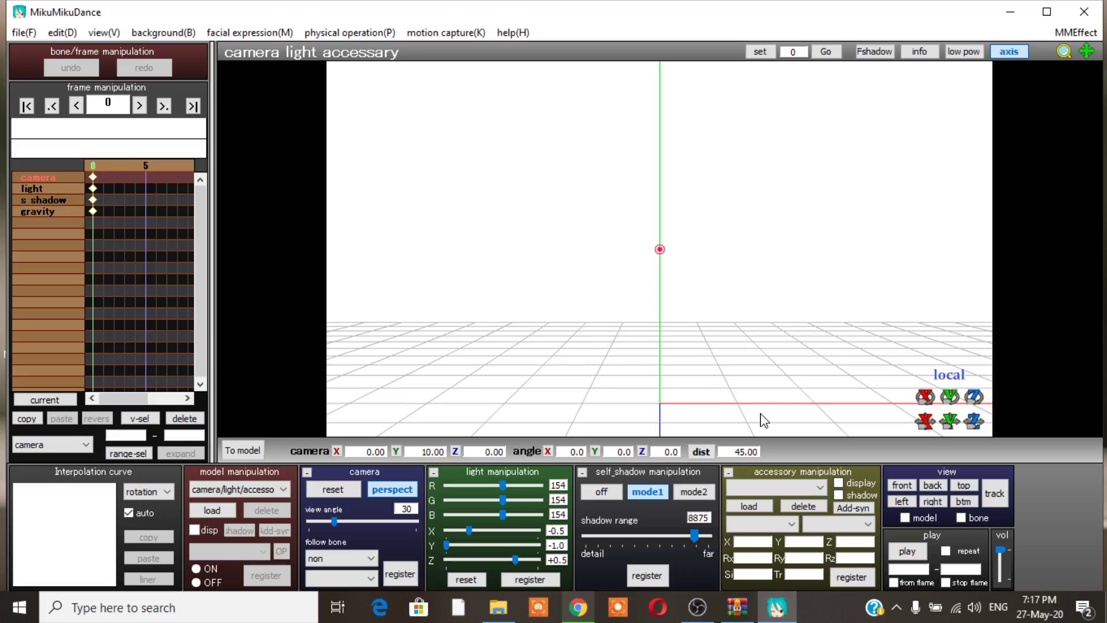
click(1004, 17)
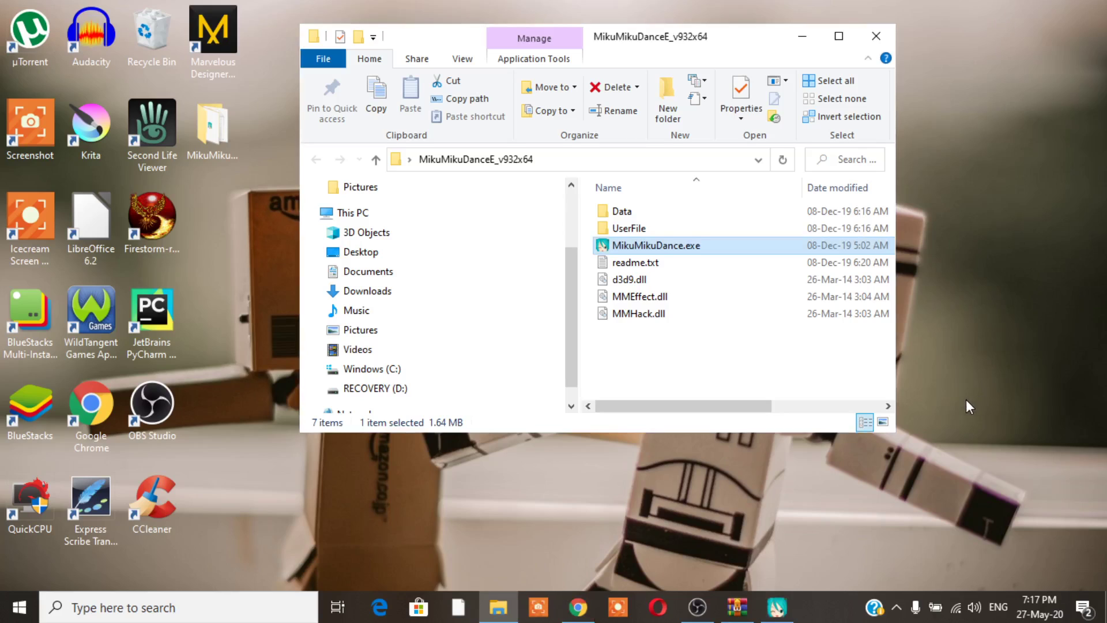
click(777, 607)
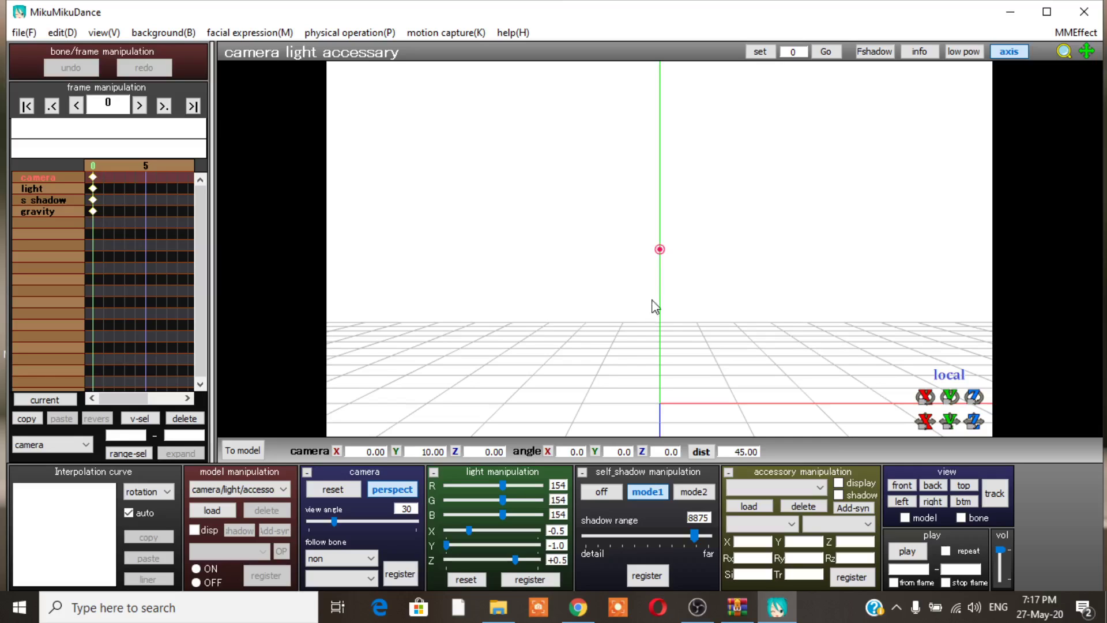
click(1011, 15)
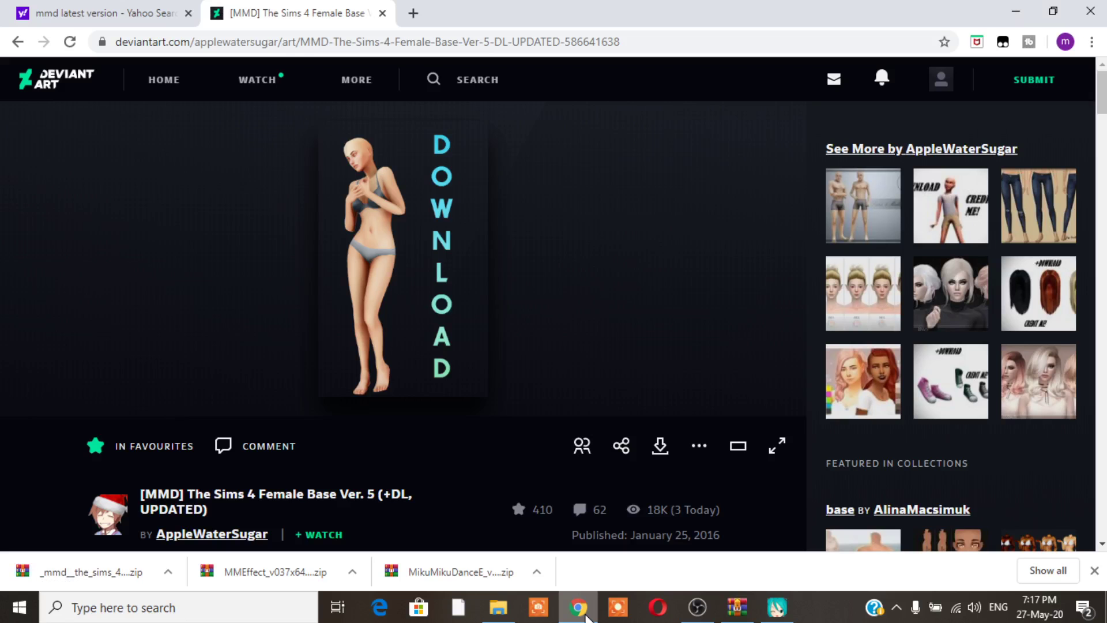
click(583, 611)
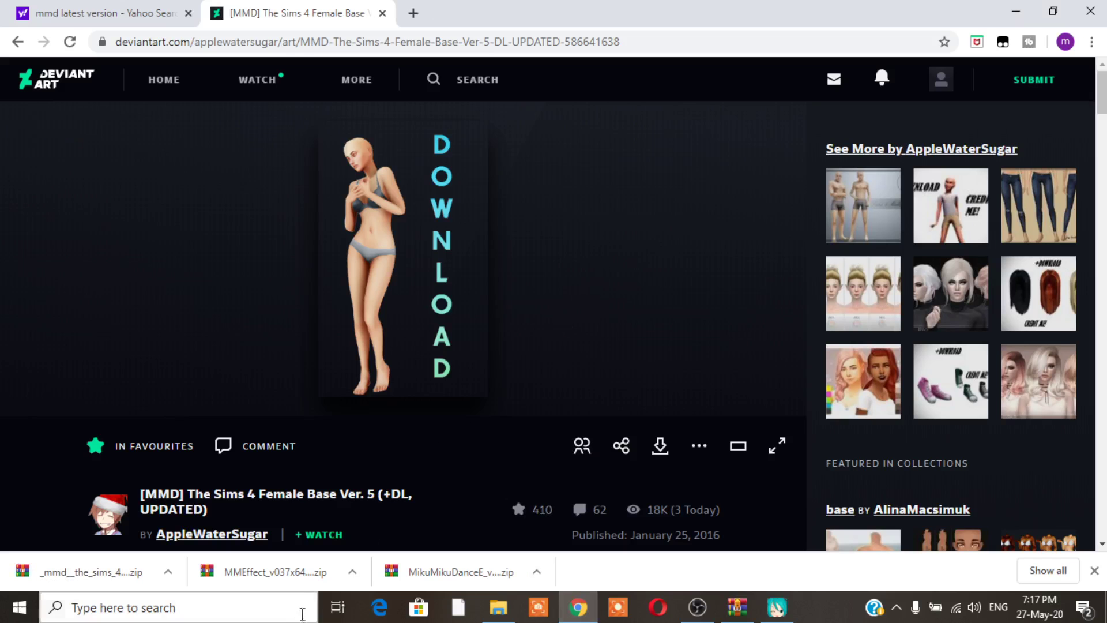
scroll(469, 466, down, 4)
scroll(469, 474, up, 4)
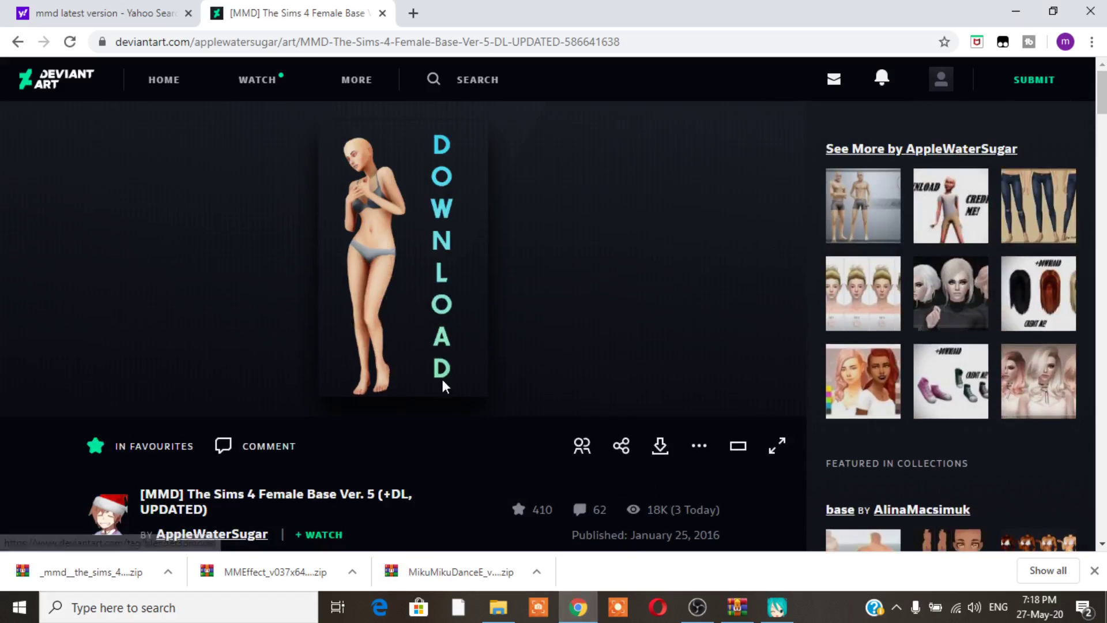
scroll(438, 450, down, 1)
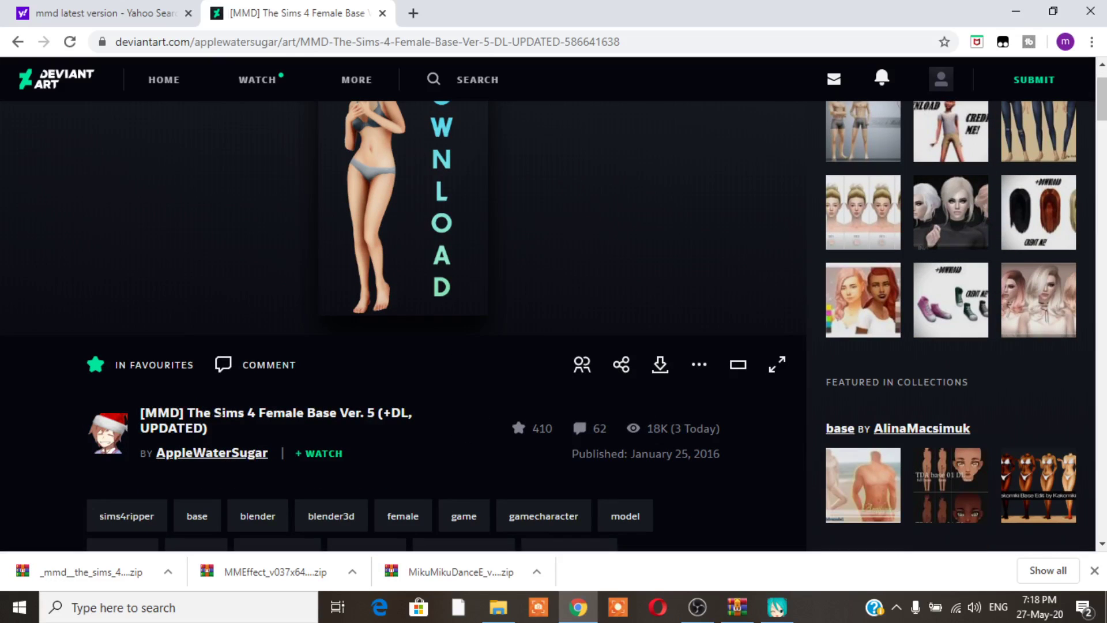
click(209, 457)
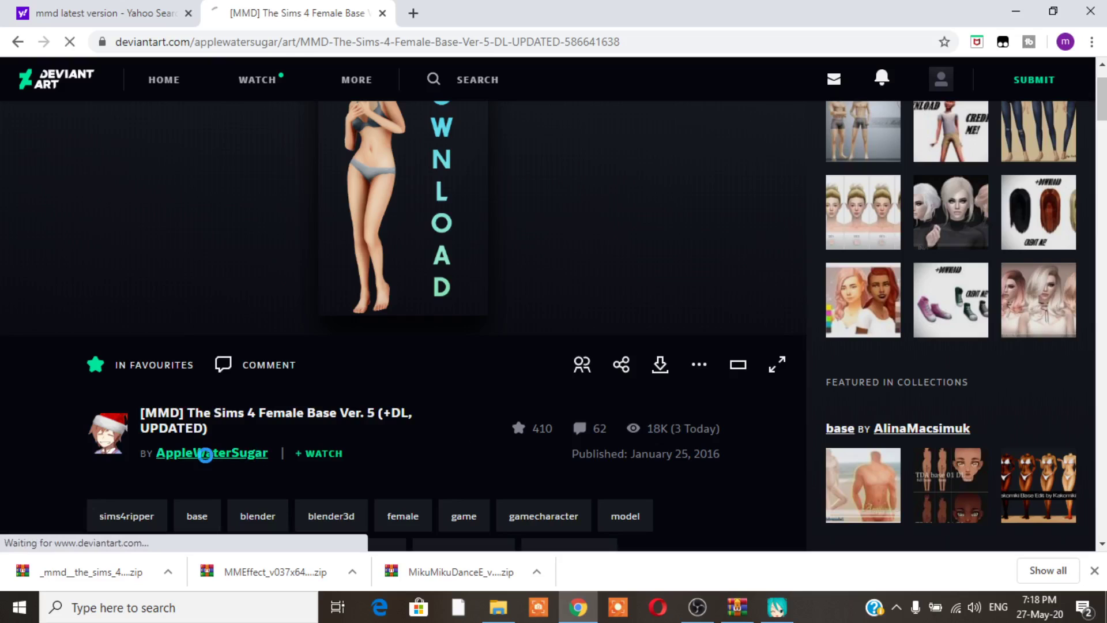
mouse_move(214, 454)
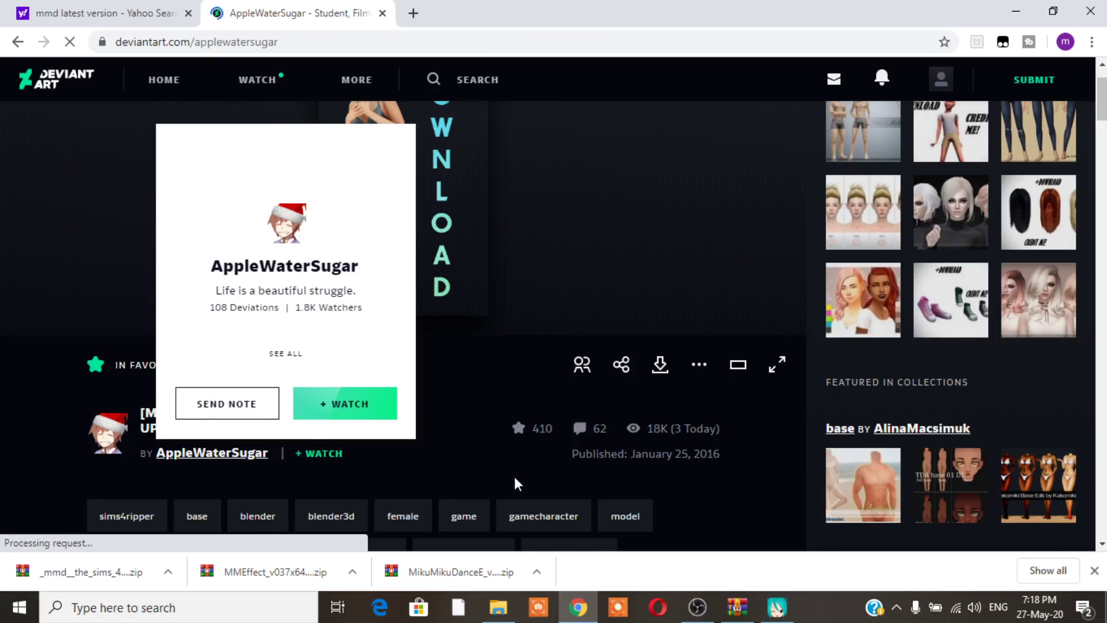
scroll(432, 490, down, 3)
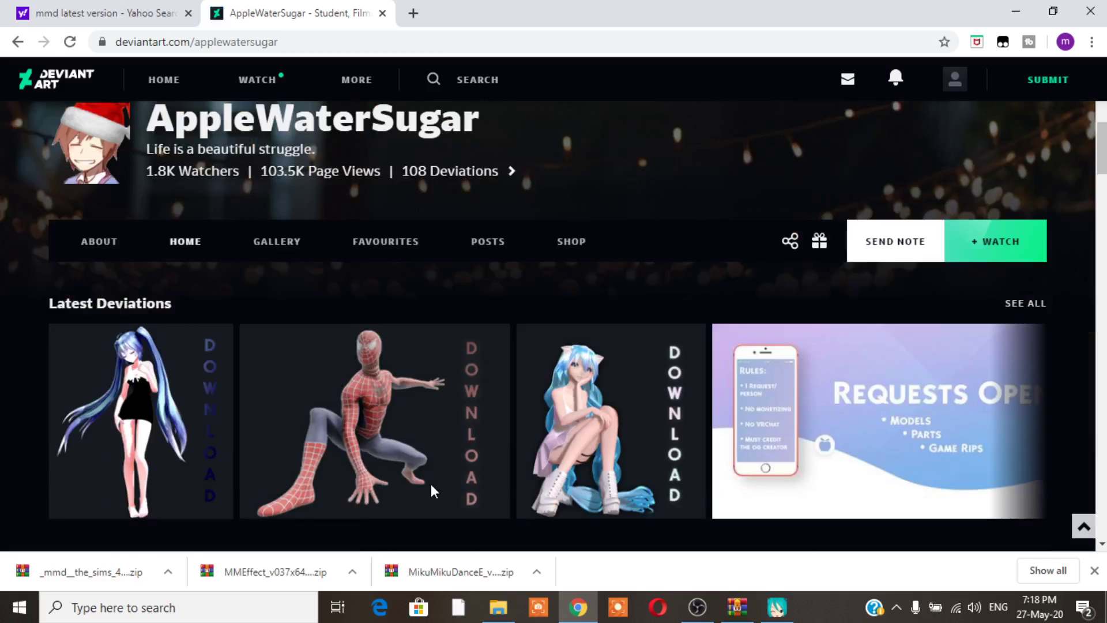
click(262, 242)
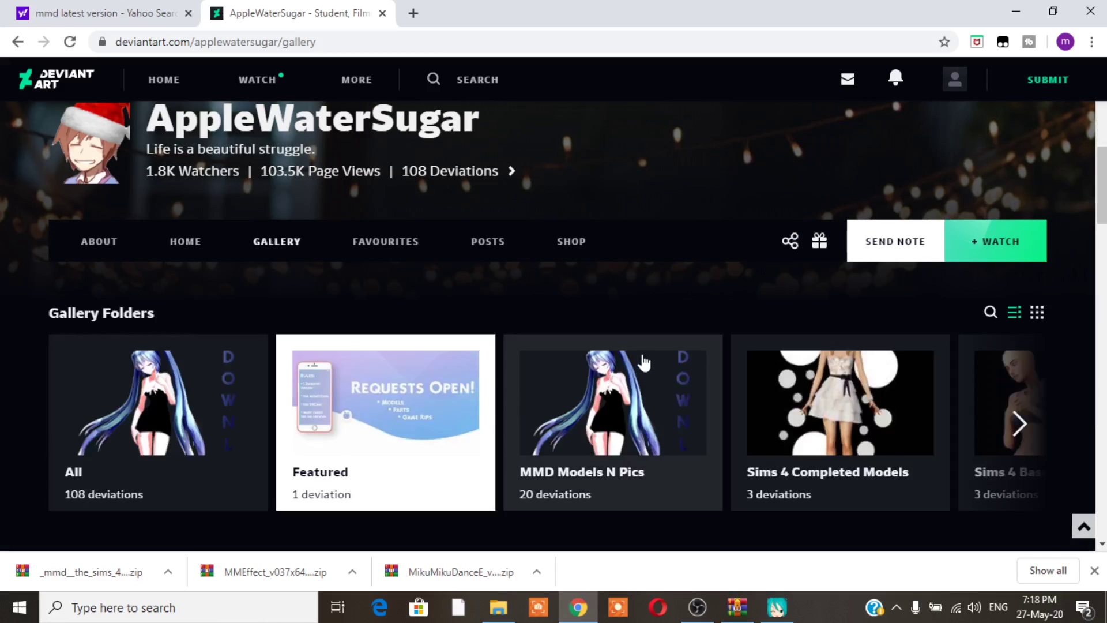
scroll(643, 364, down, 4)
scroll(757, 323, up, 3)
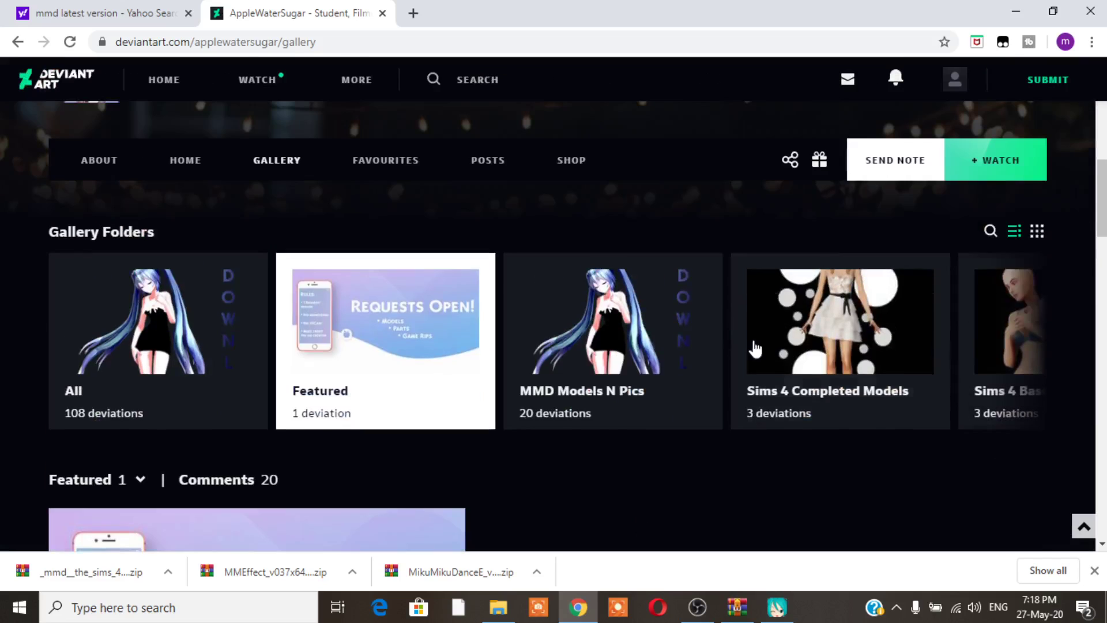
Page the gallery folders from Sims 4 Bases through to Life is Strange Models
click(1021, 341)
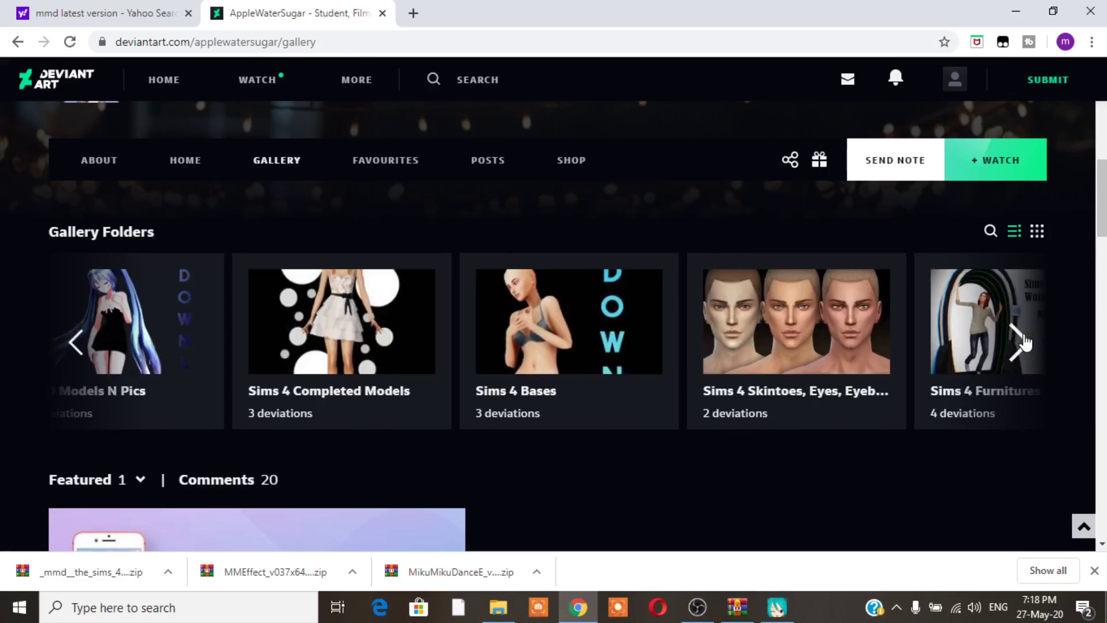
click(1024, 343)
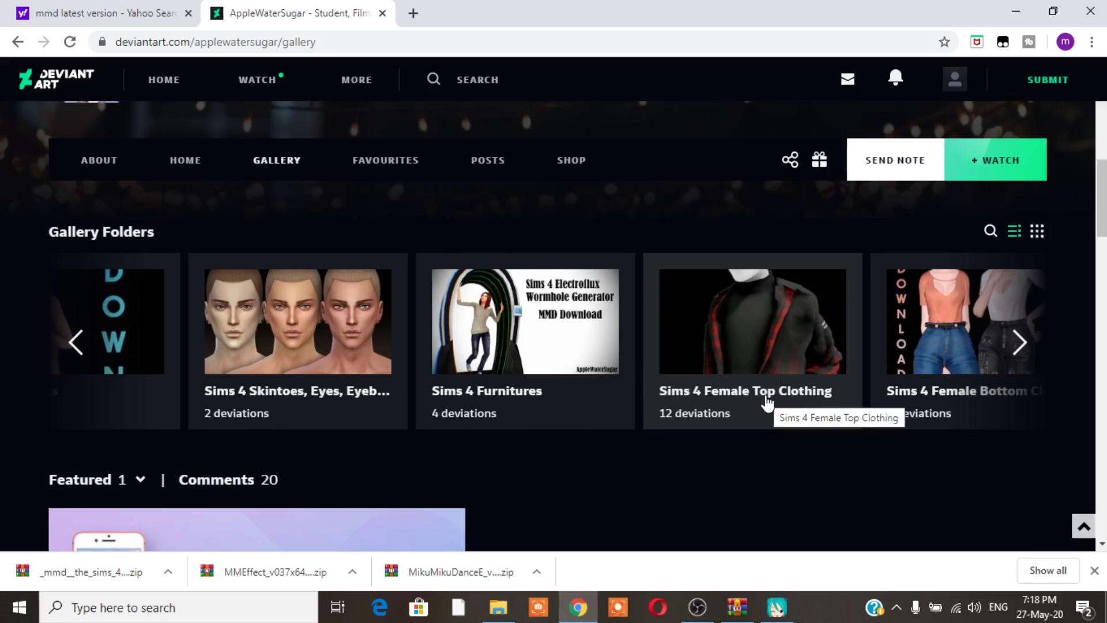
click(1032, 354)
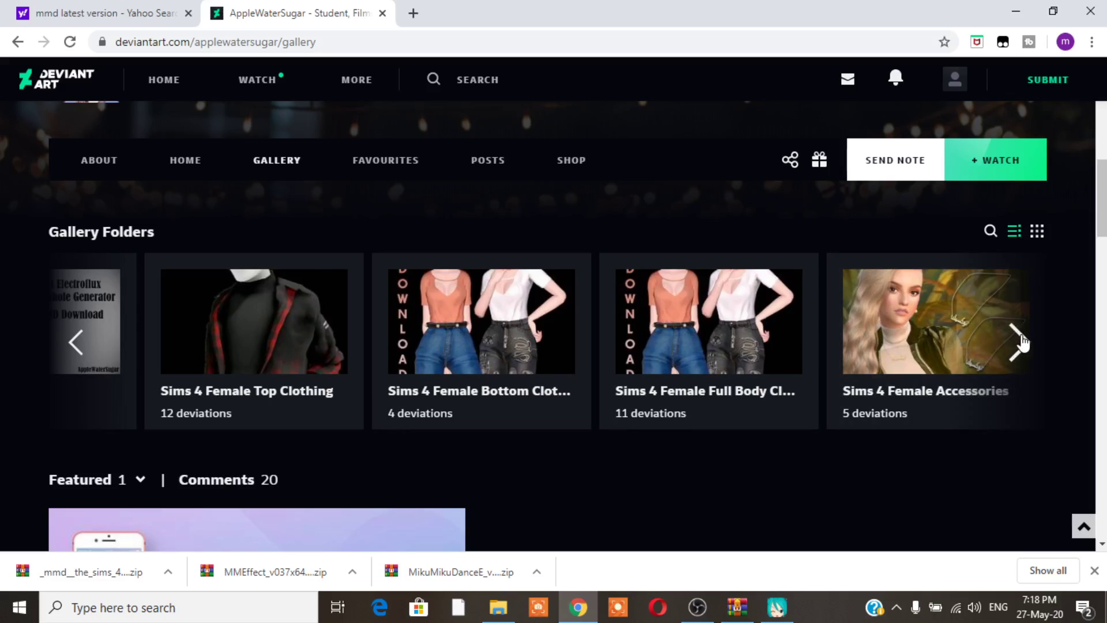
click(1020, 343)
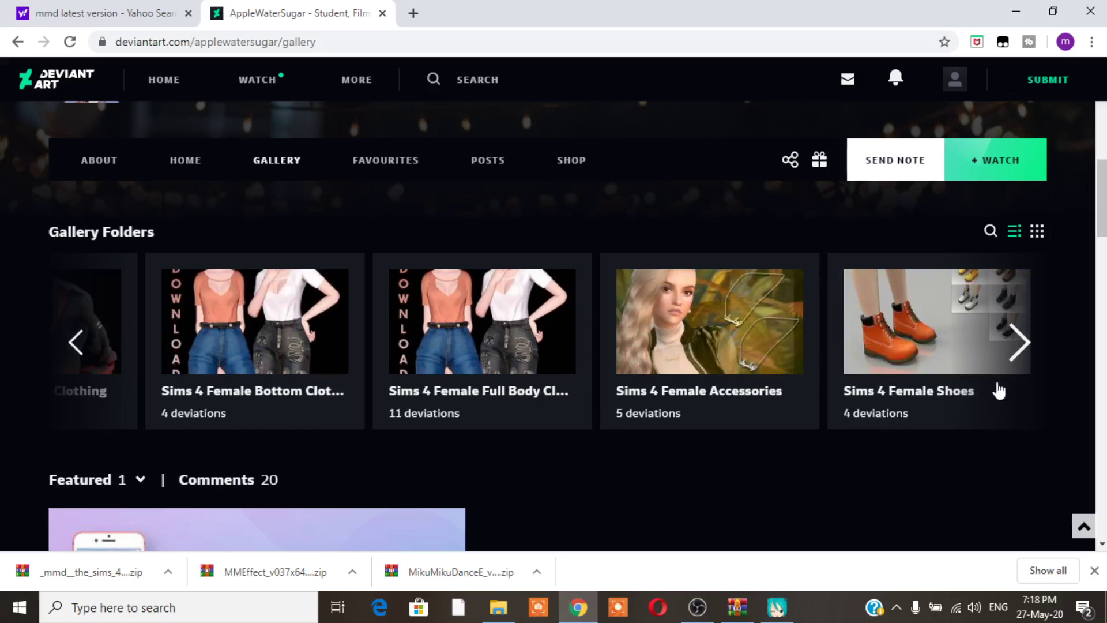
click(1018, 342)
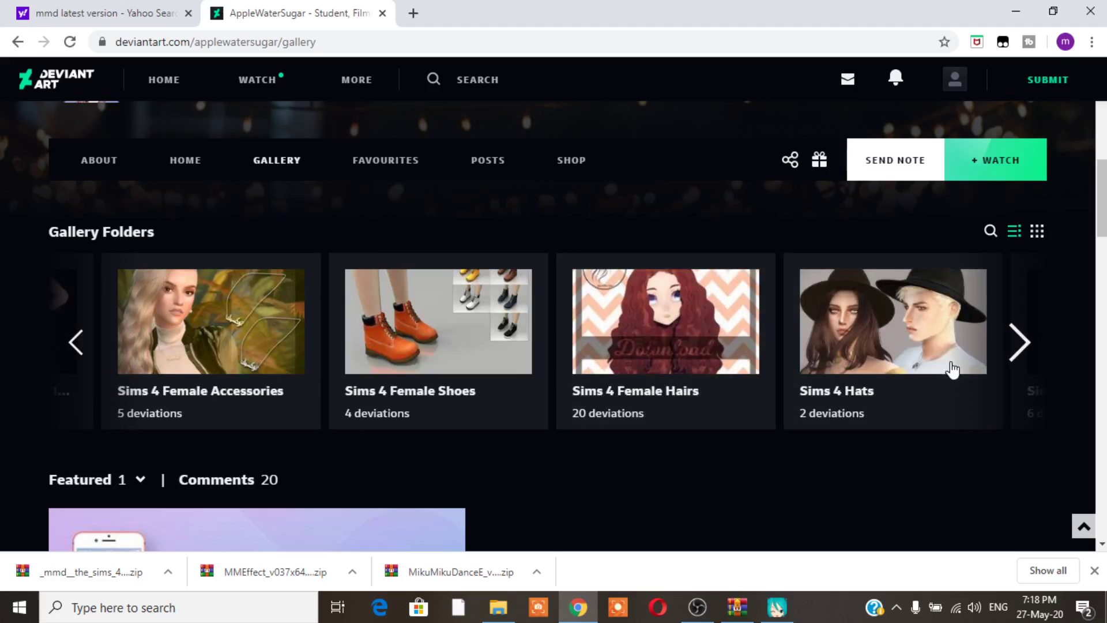
click(1020, 343)
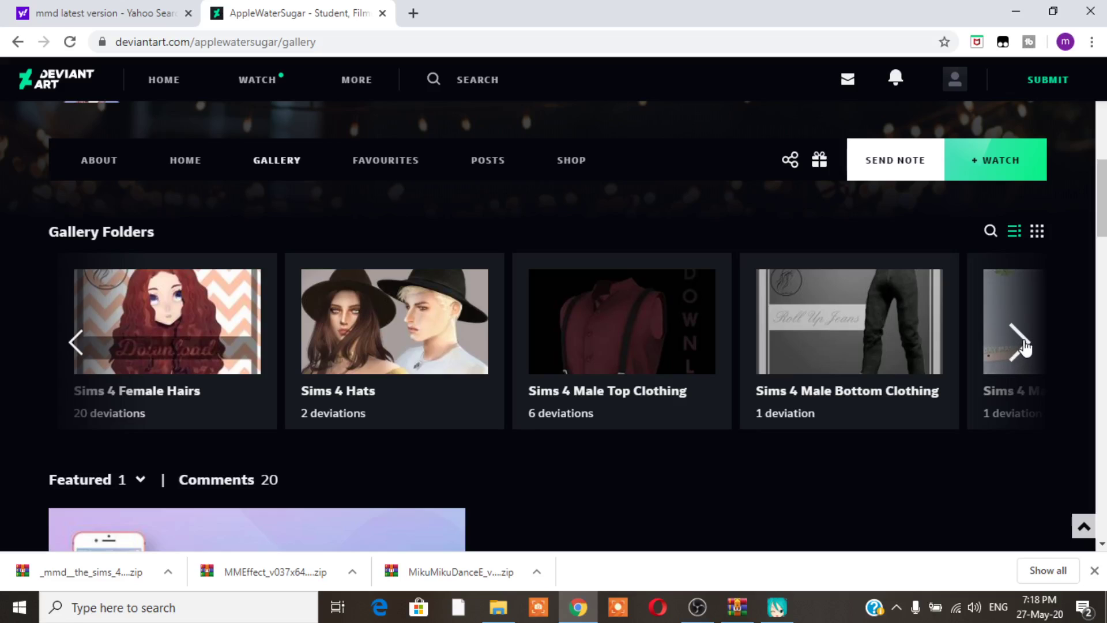
click(1021, 345)
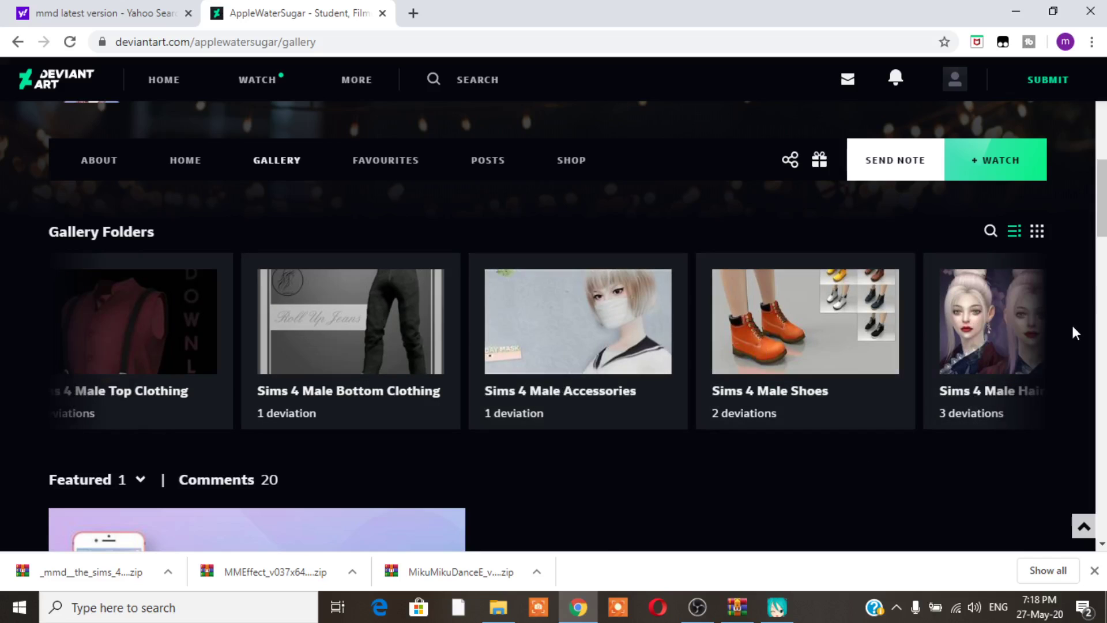
click(1024, 345)
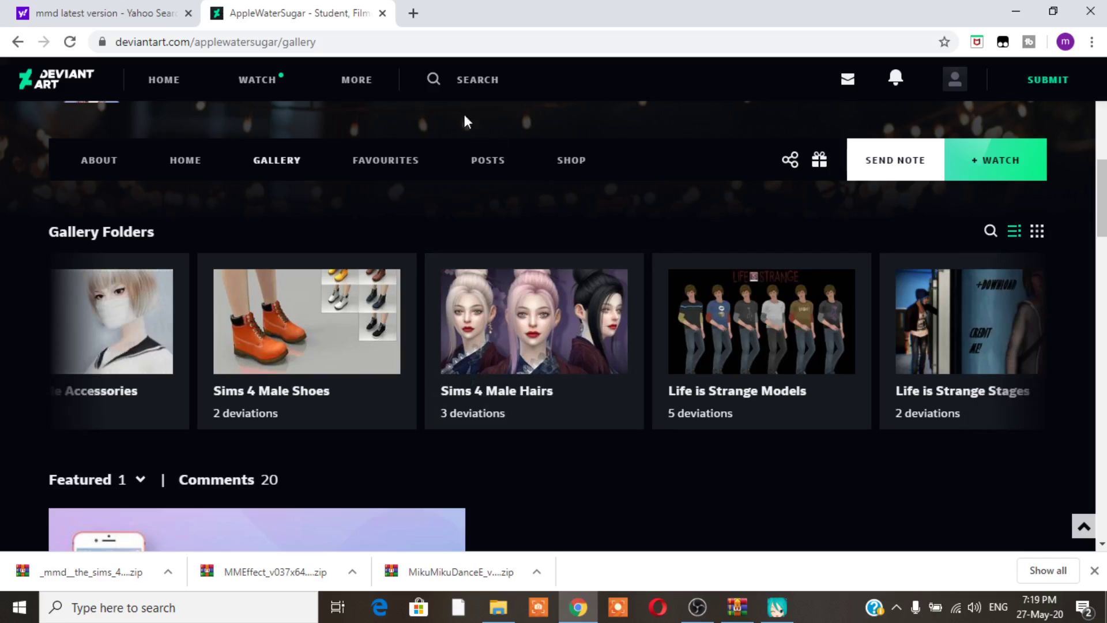
Search for 'pmx editor download' in a new browser tab
click(413, 13)
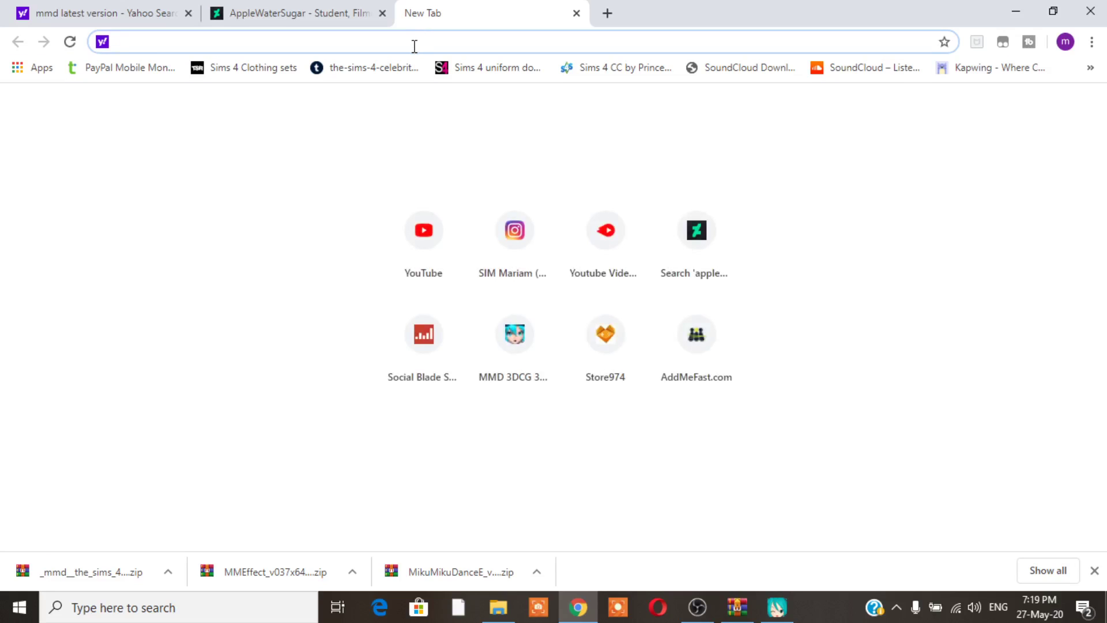
text(pmx+editor+download)
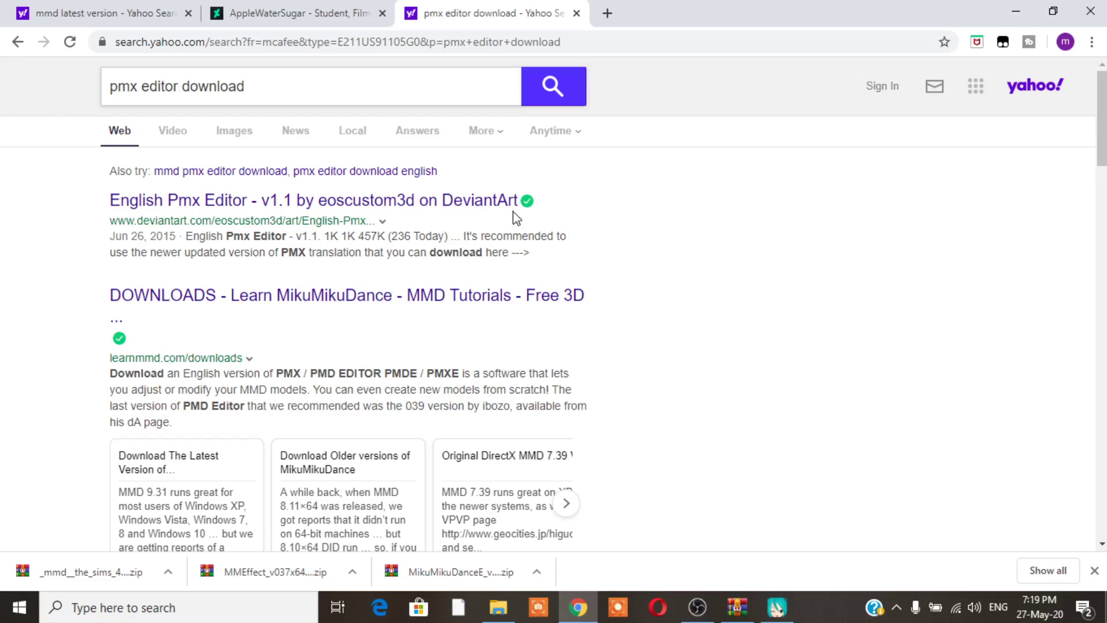
scroll(766, 406, down, 5)
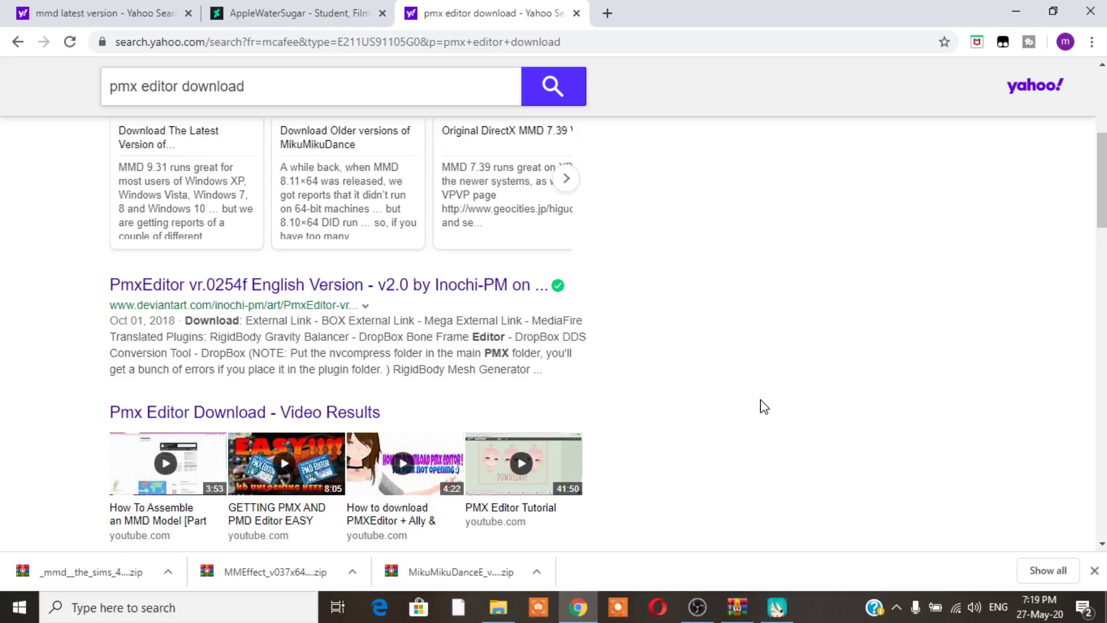
scroll(761, 408, up, 5)
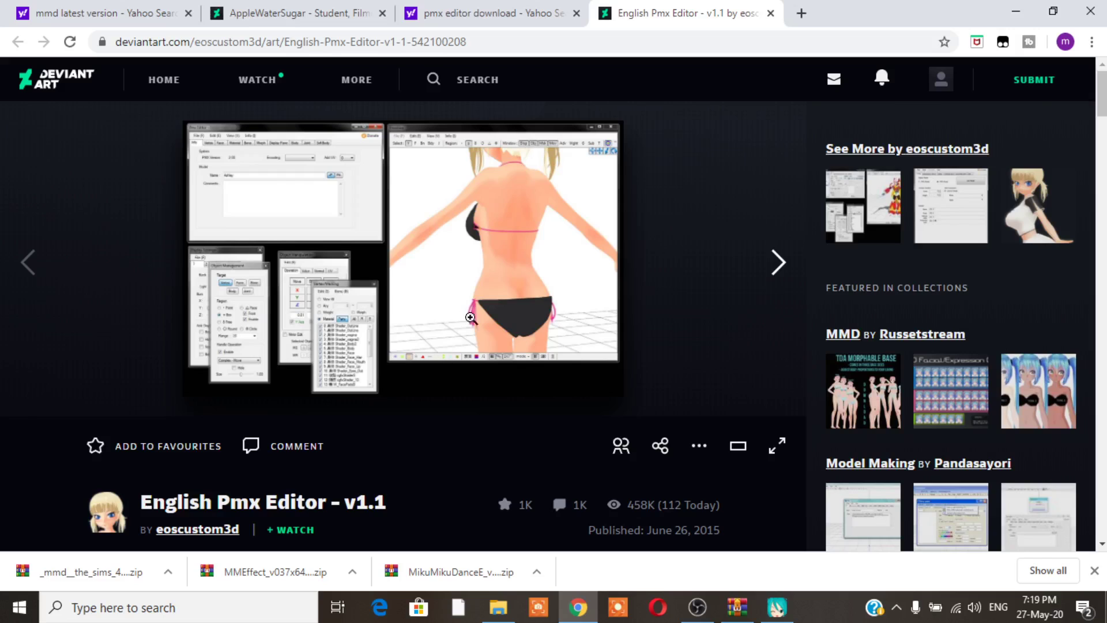
Open the 'English Pmx Editor - v1.1' result and scroll to its 32-bit and 64-bit download links
scroll(393, 445, down, 5)
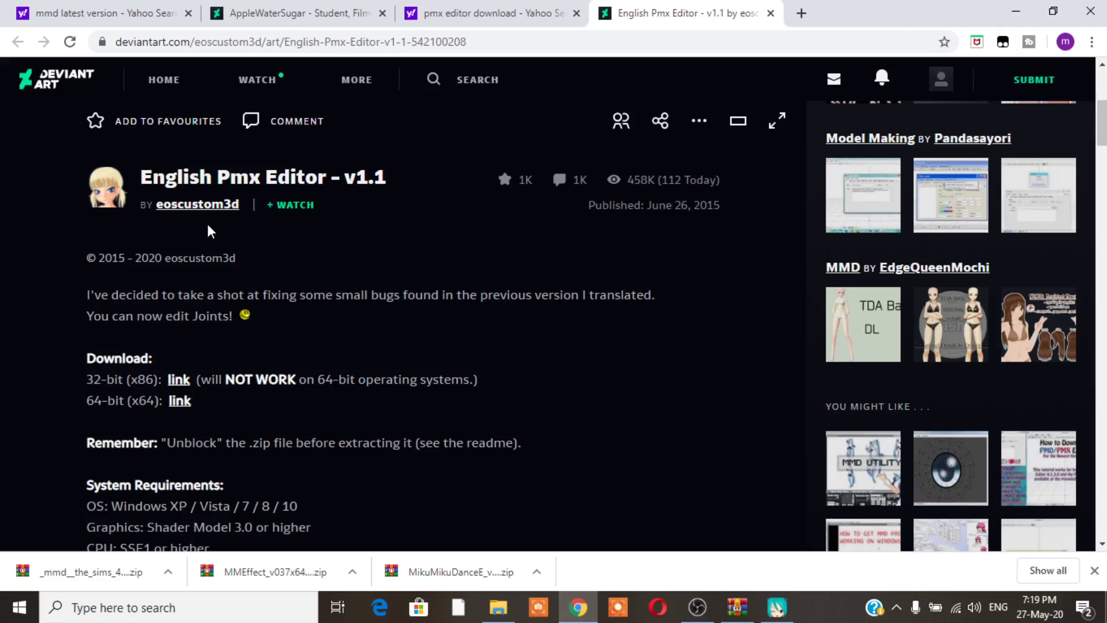
mouse_move(110, 205)
mouse_move(230, 214)
Read the PMX Editor's system requirements and comments, then scroll back to the top
scroll(559, 249, down, 5)
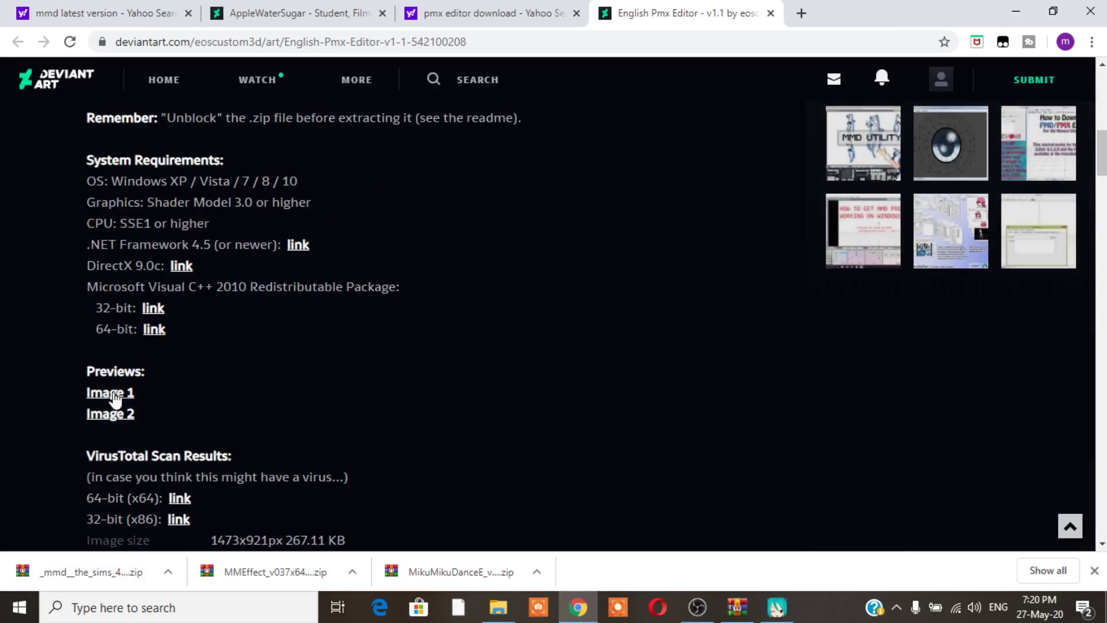
scroll(200, 430, down, 3)
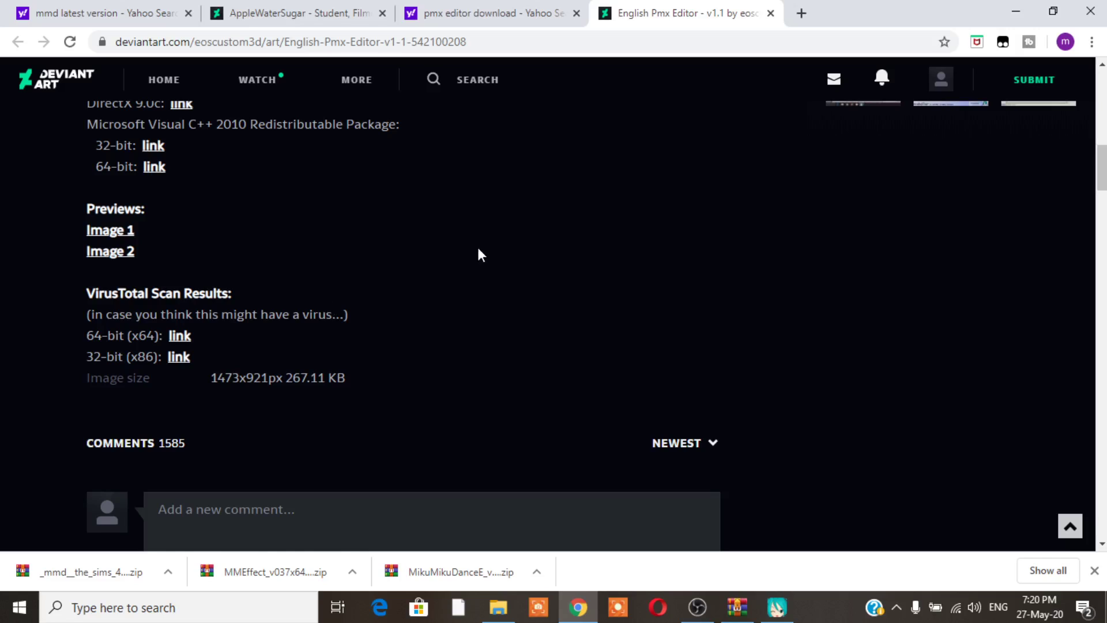
scroll(313, 305, down, 2)
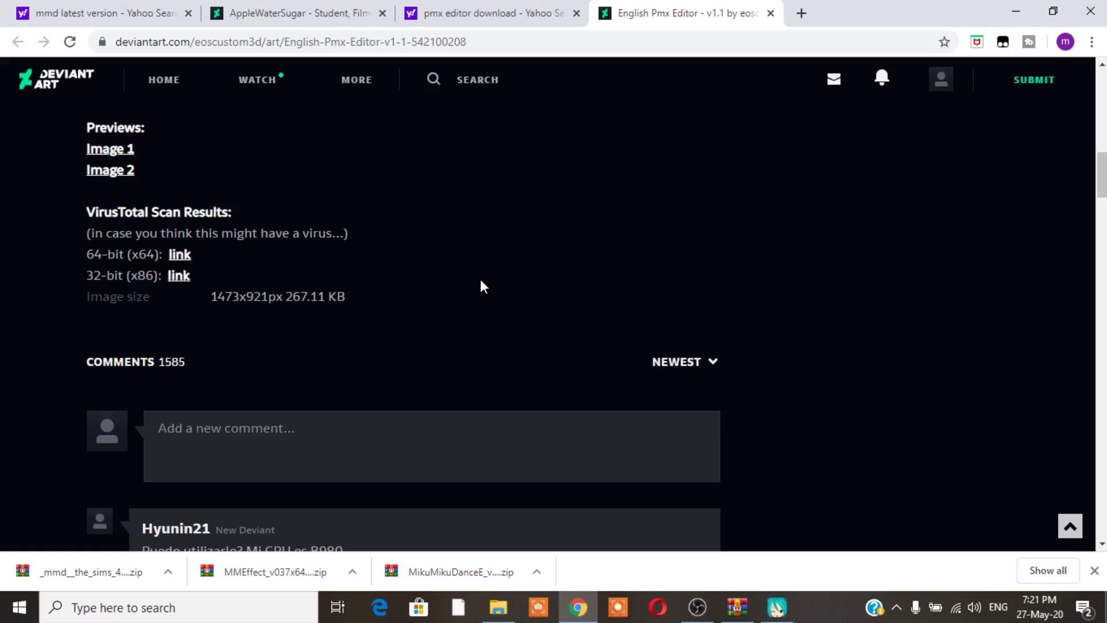
scroll(483, 287, up, 15)
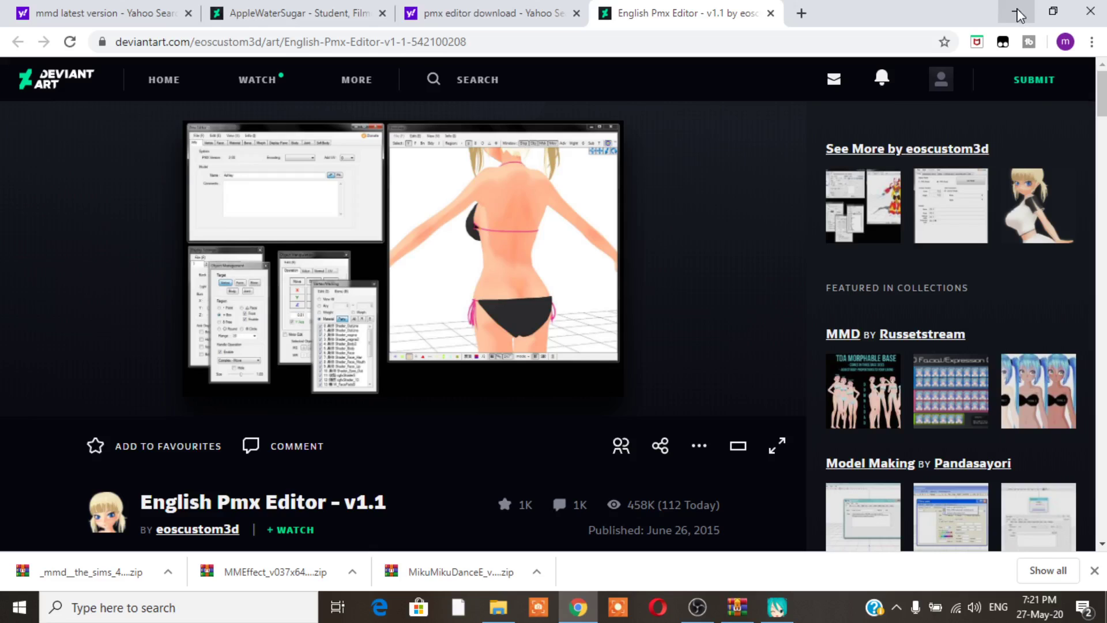
click(1019, 15)
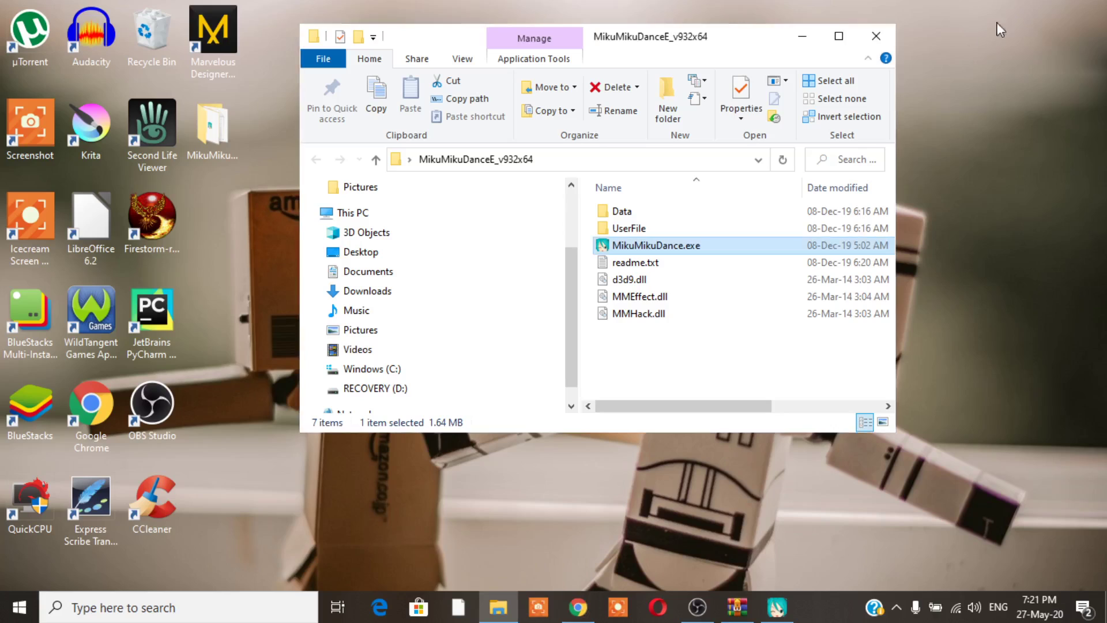